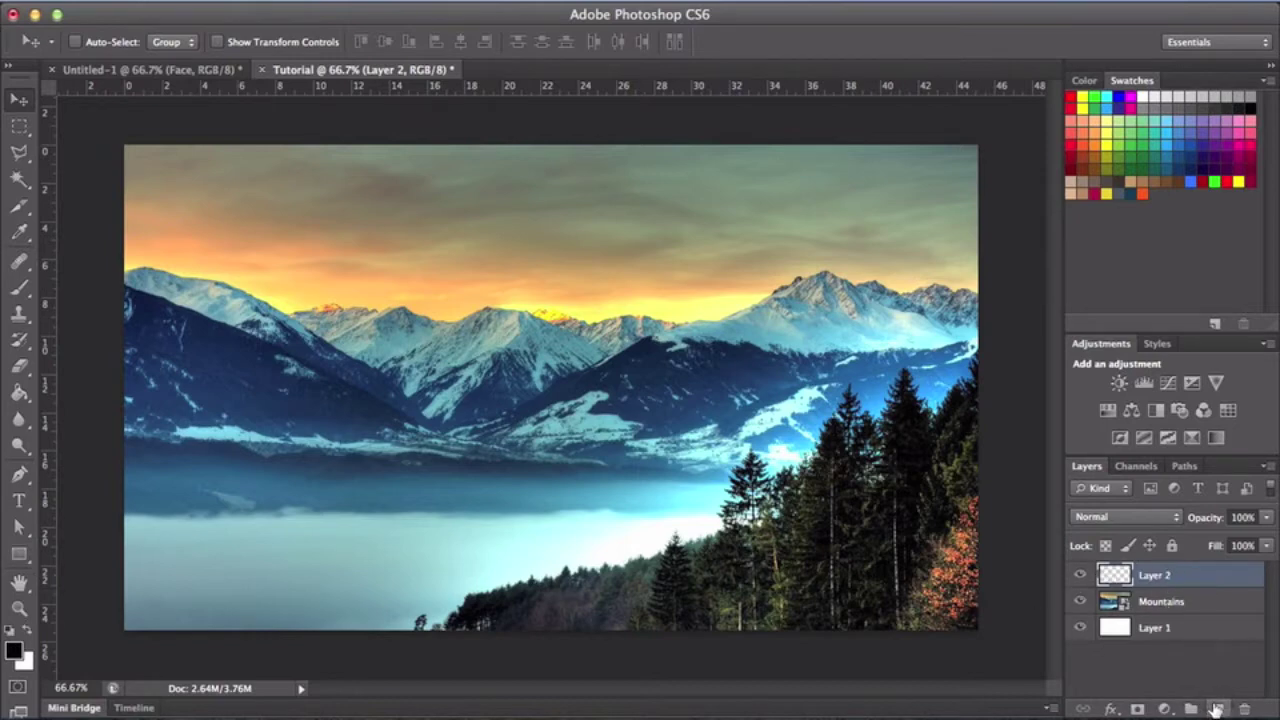
Draw a white 818 × 113 px rectangle across the mountain photo and shift it slightly left
left_click(1216, 709)
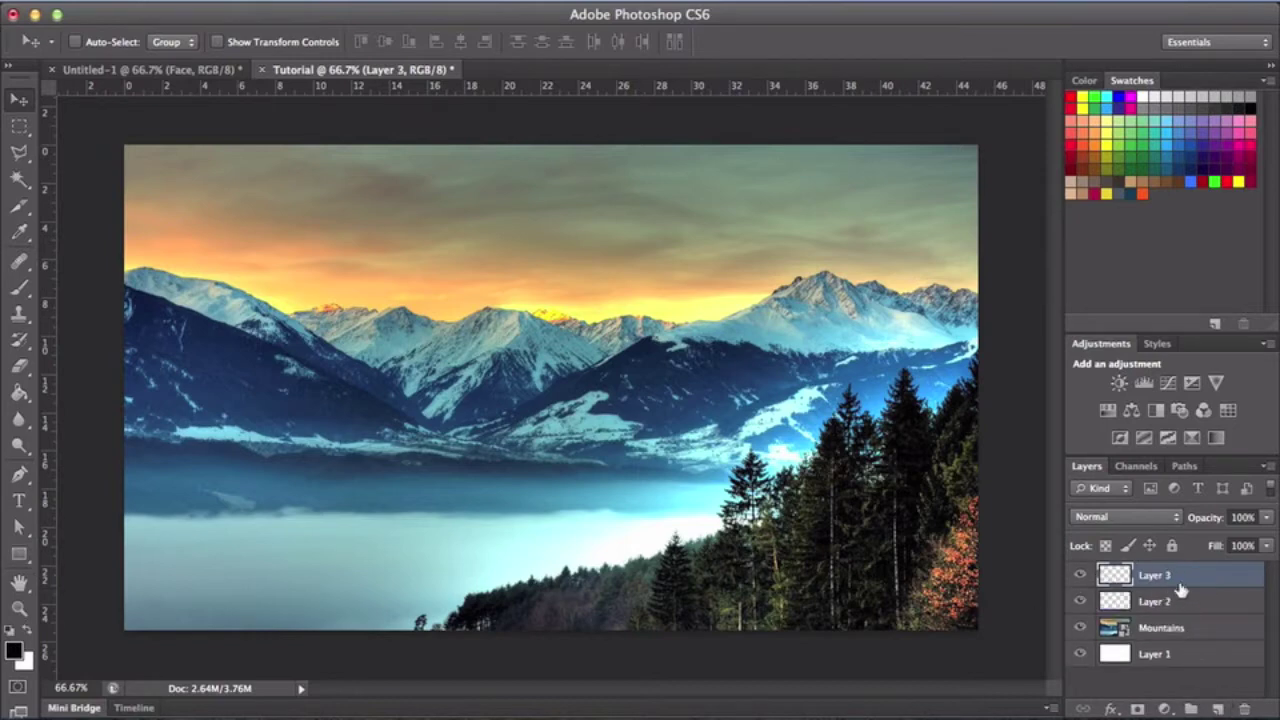
key("Delete")
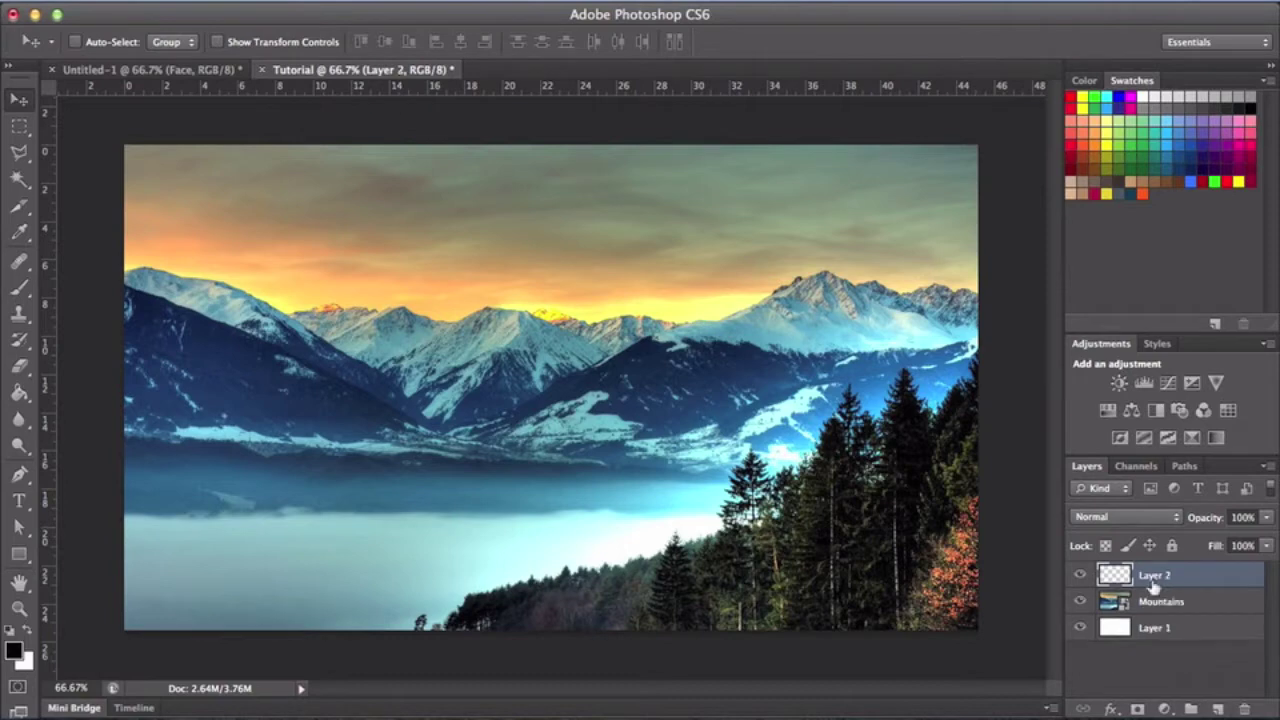
left_click(18, 555)
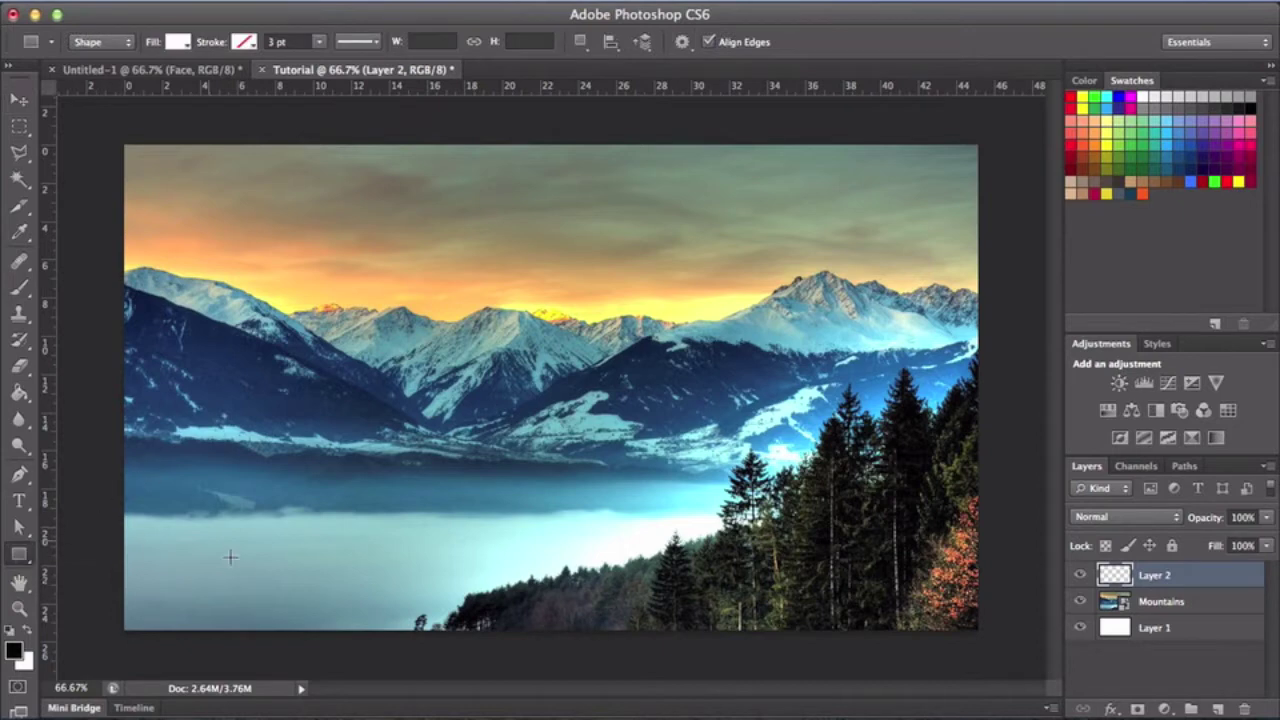
left_click(22, 555)
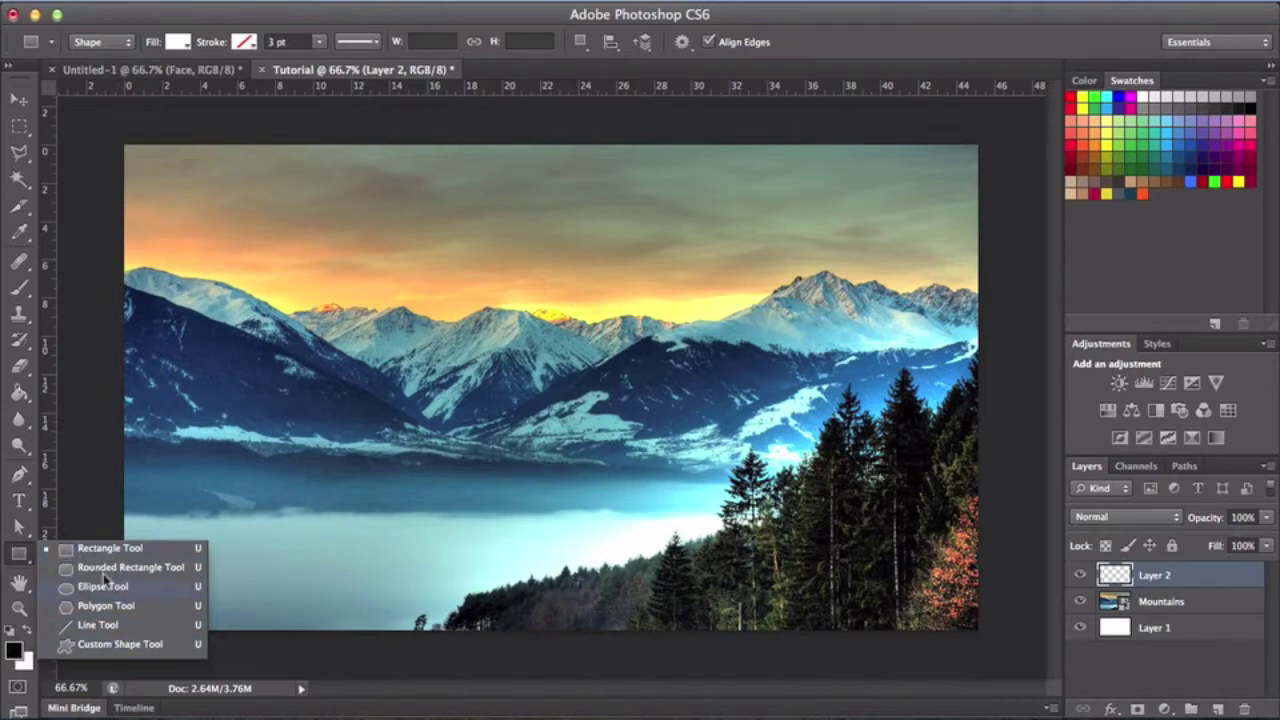
left_click(97, 548)
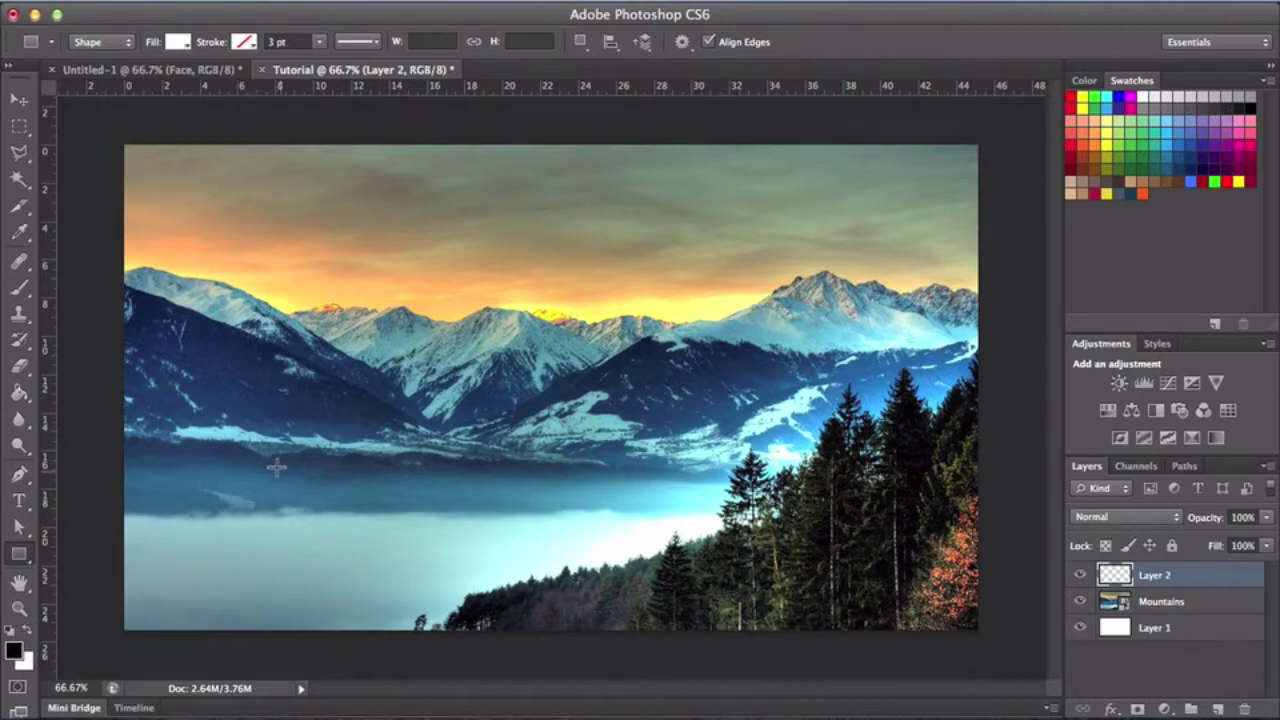
left_click_drag(279, 467, 821, 393)
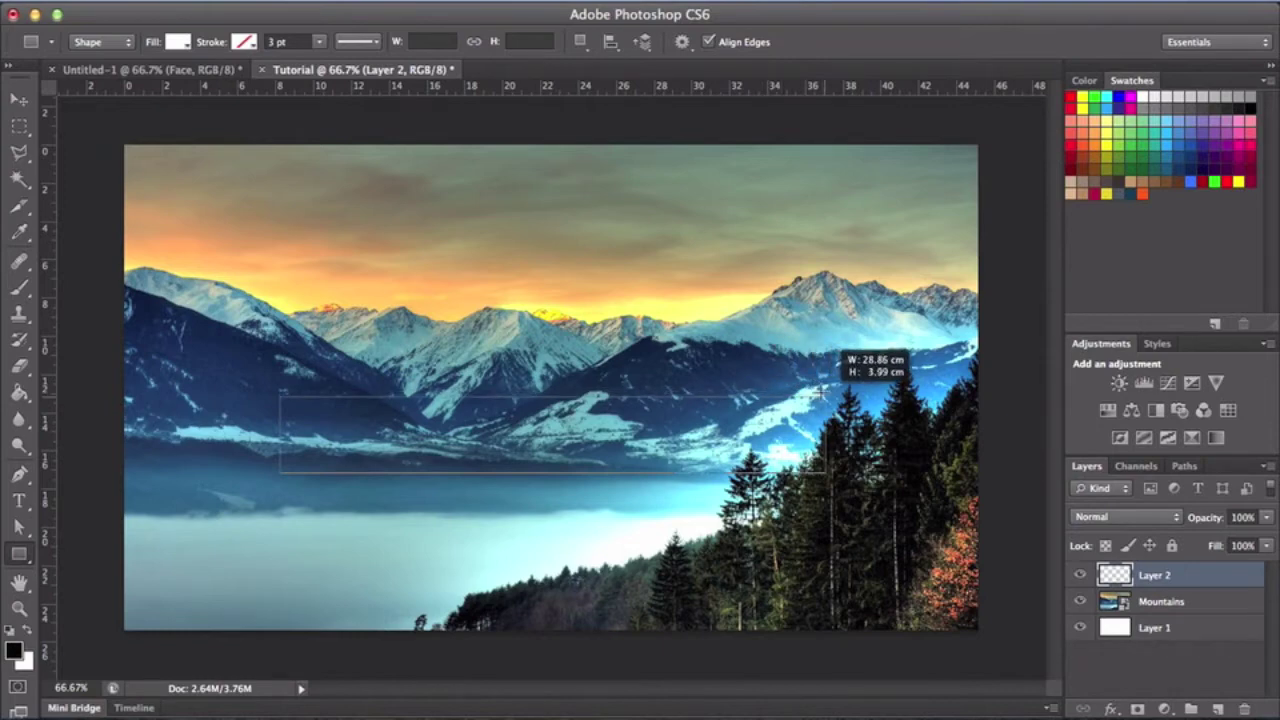
left_click_drag(819, 393, 823, 397)
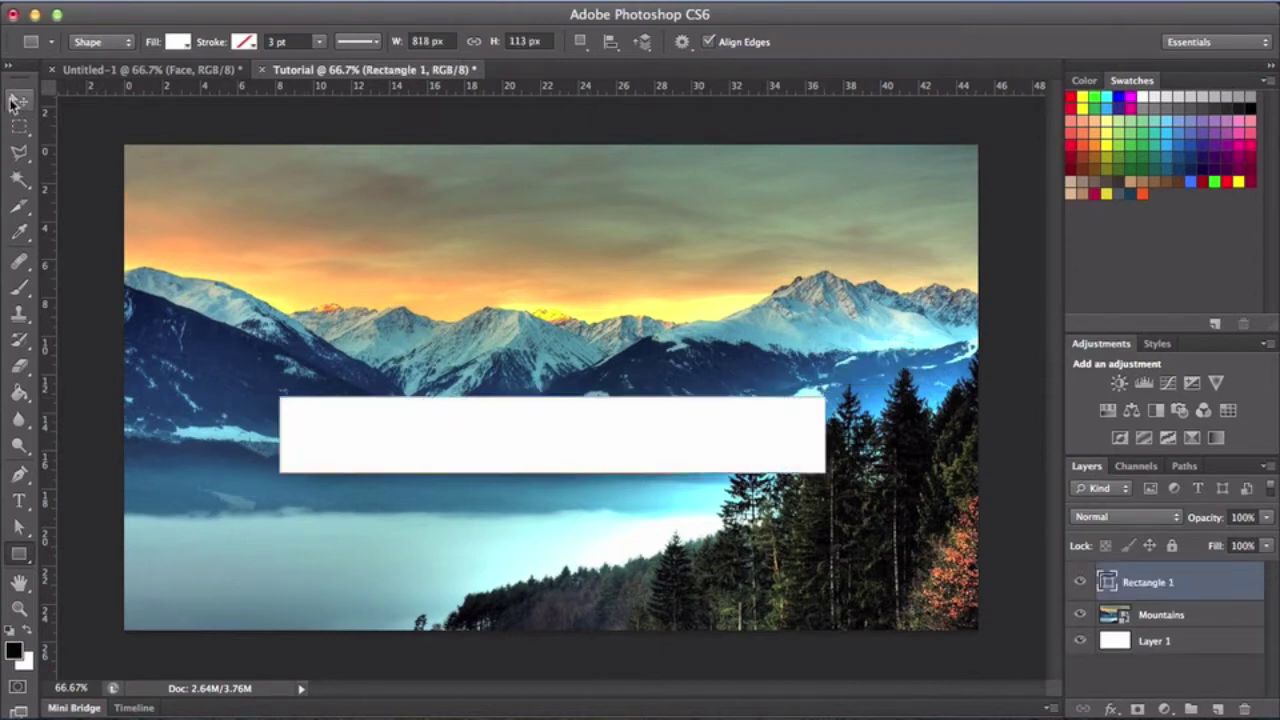
left_click(19, 99)
left_click_drag(503, 457, 453, 449)
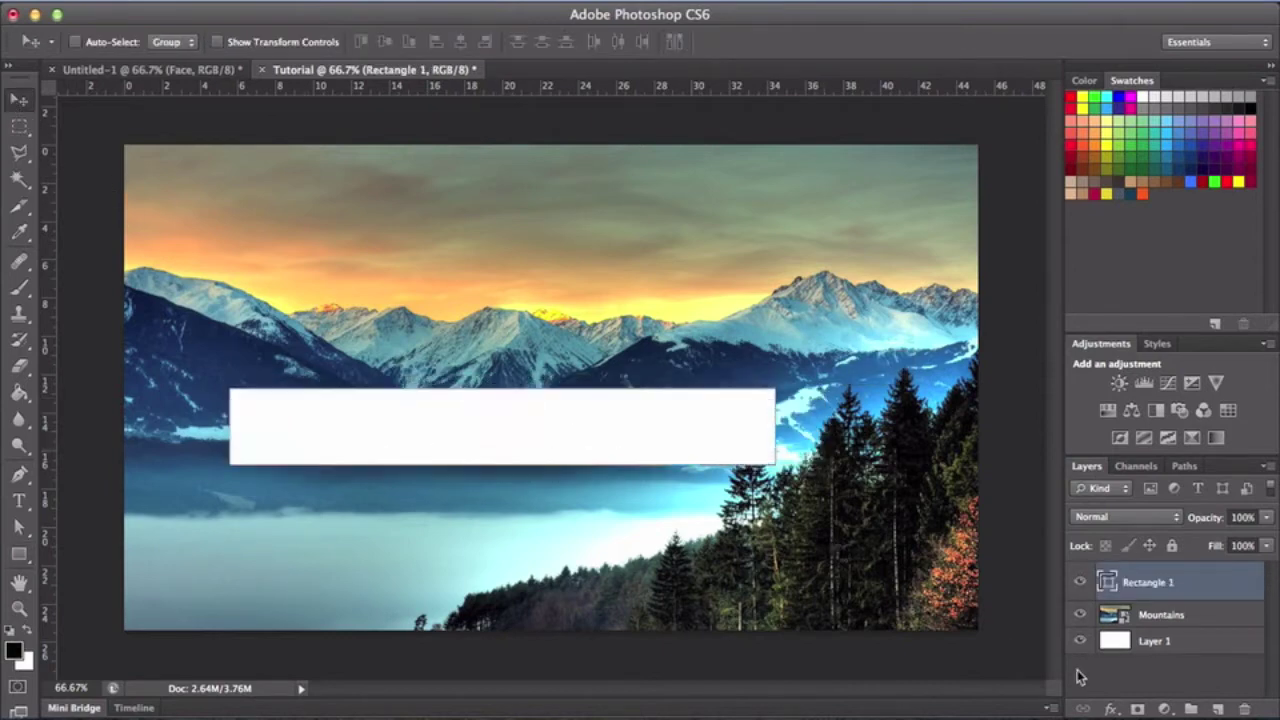
Convert Rectangle 1 to a smart object, move it up over the peaks, and duplicate it
right_click(1216, 584)
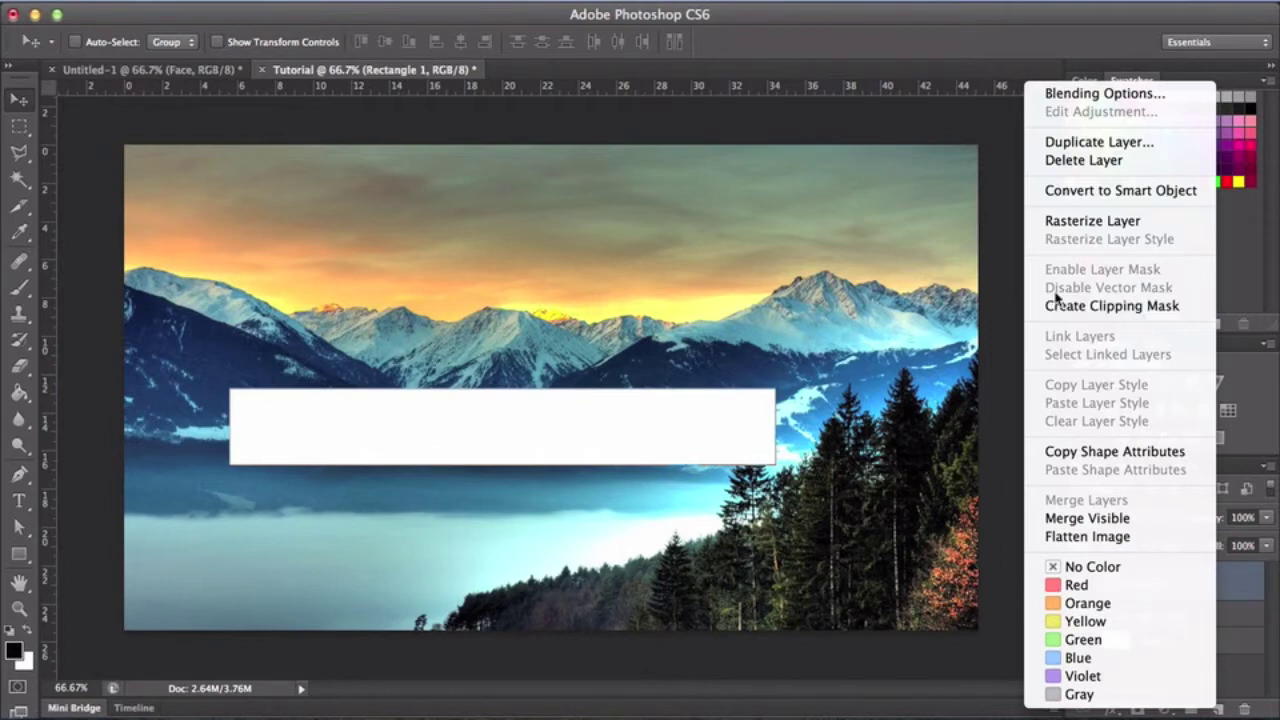
left_click(1085, 192)
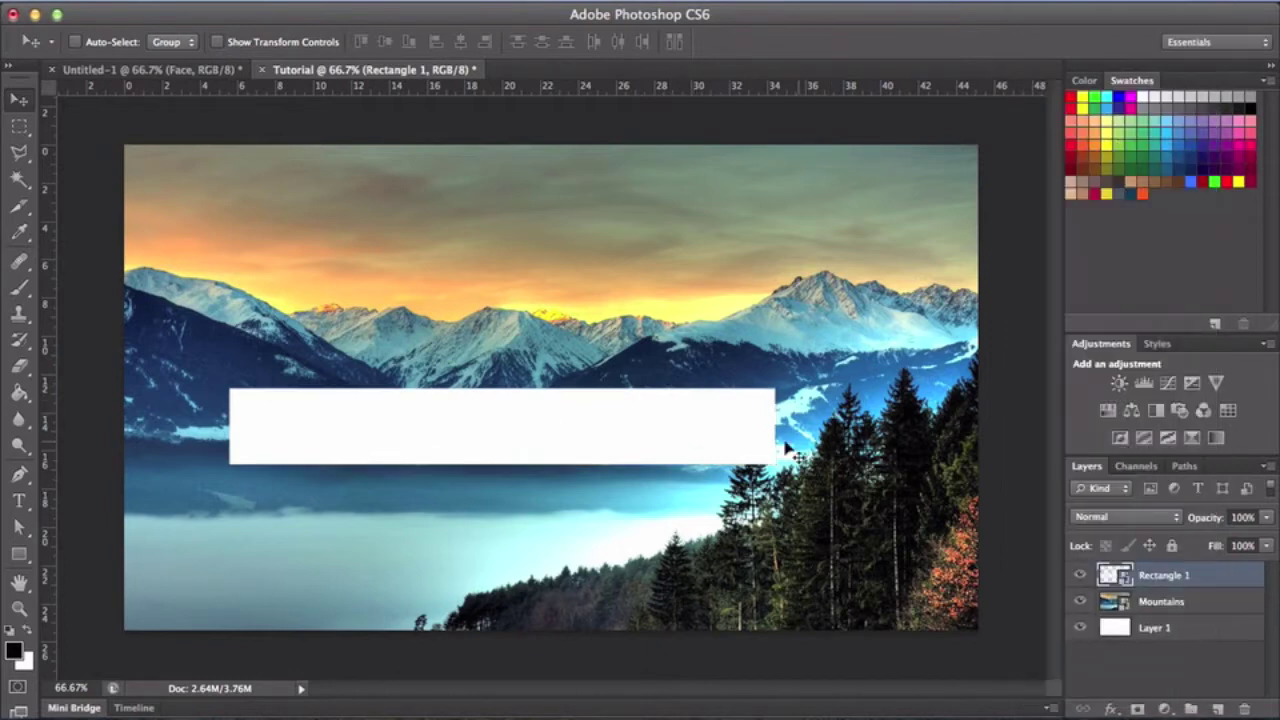
left_click_drag(608, 430, 626, 352)
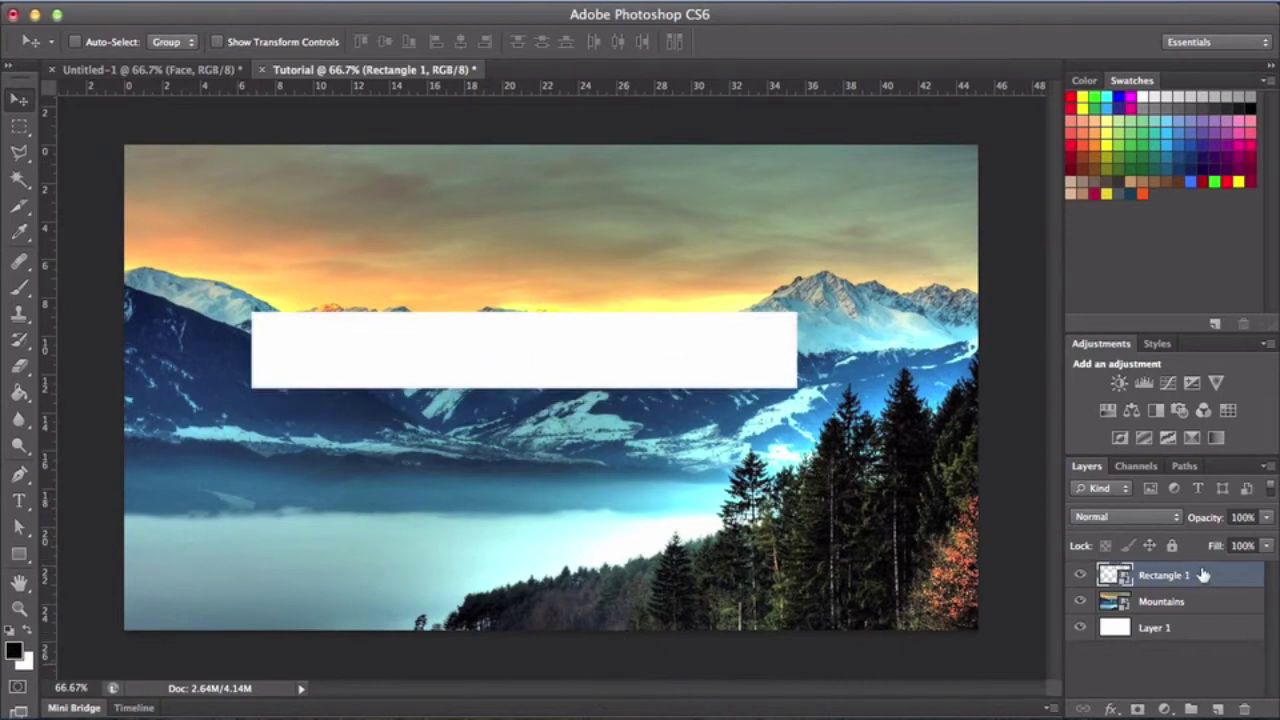
key("ctrl+j")
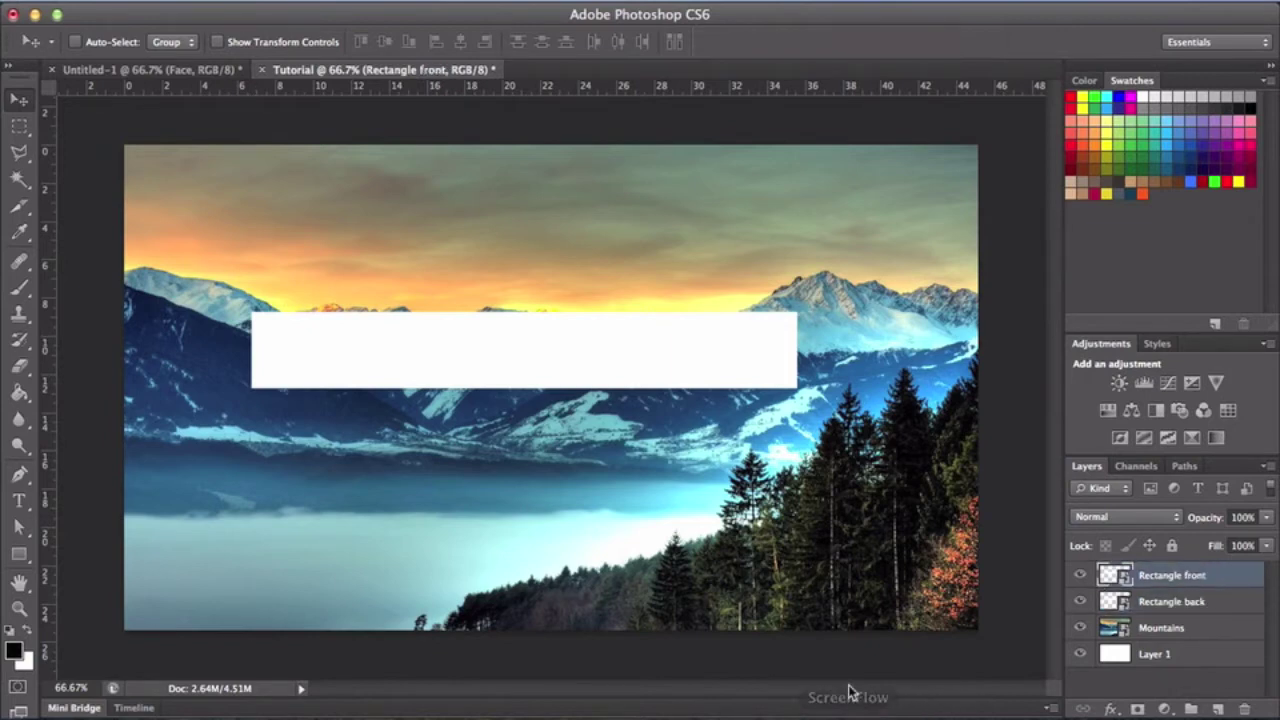
Add a blue #1f80bd Color Overlay at 100% opacity to the Rectangle back layer
double_click(1218, 600)
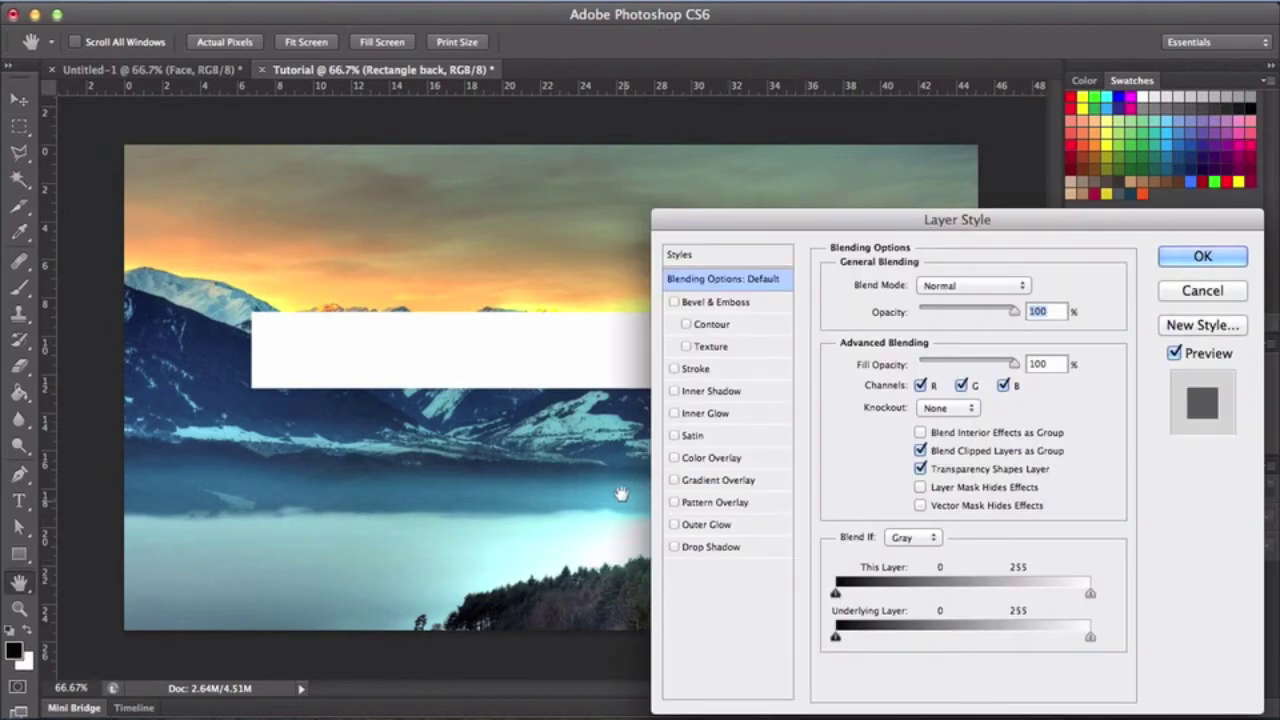
left_click(674, 458)
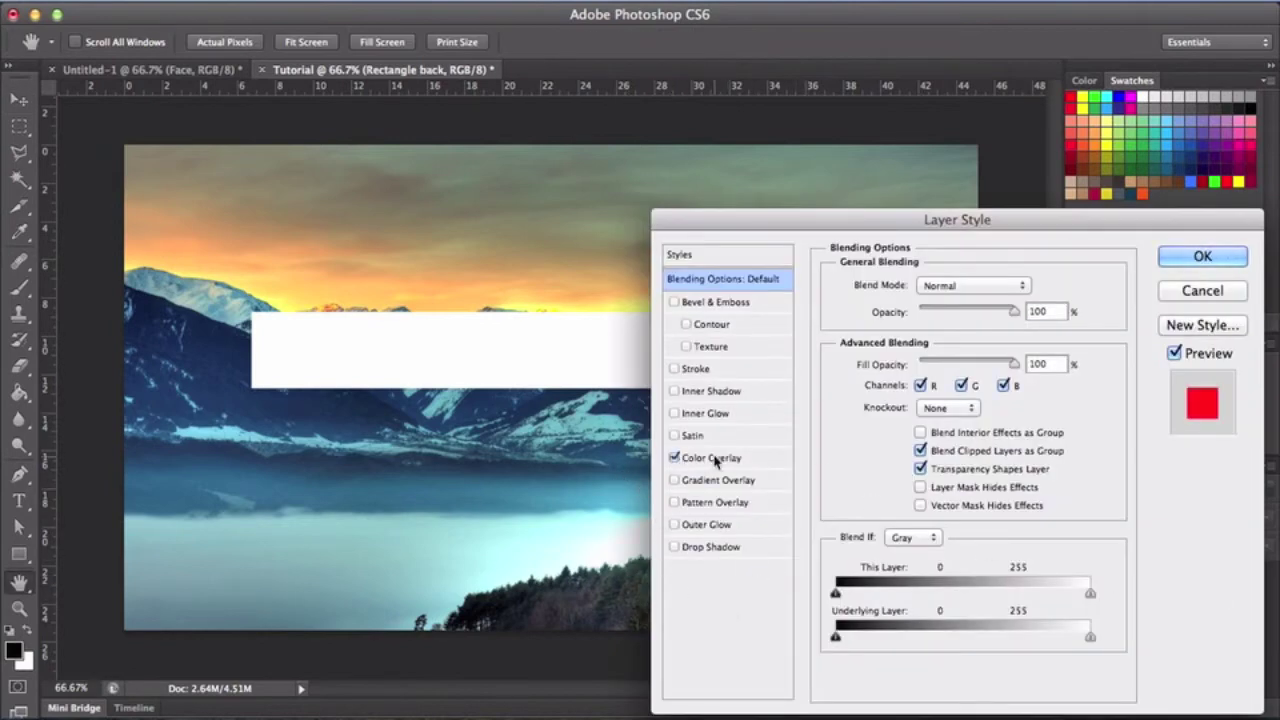
left_click(712, 459)
left_click(1033, 285)
left_click_drag(1006, 313, 1029, 313)
left_click(723, 463)
left_click(828, 522)
left_click(945, 459)
left_click_drag(855, 418, 878, 413)
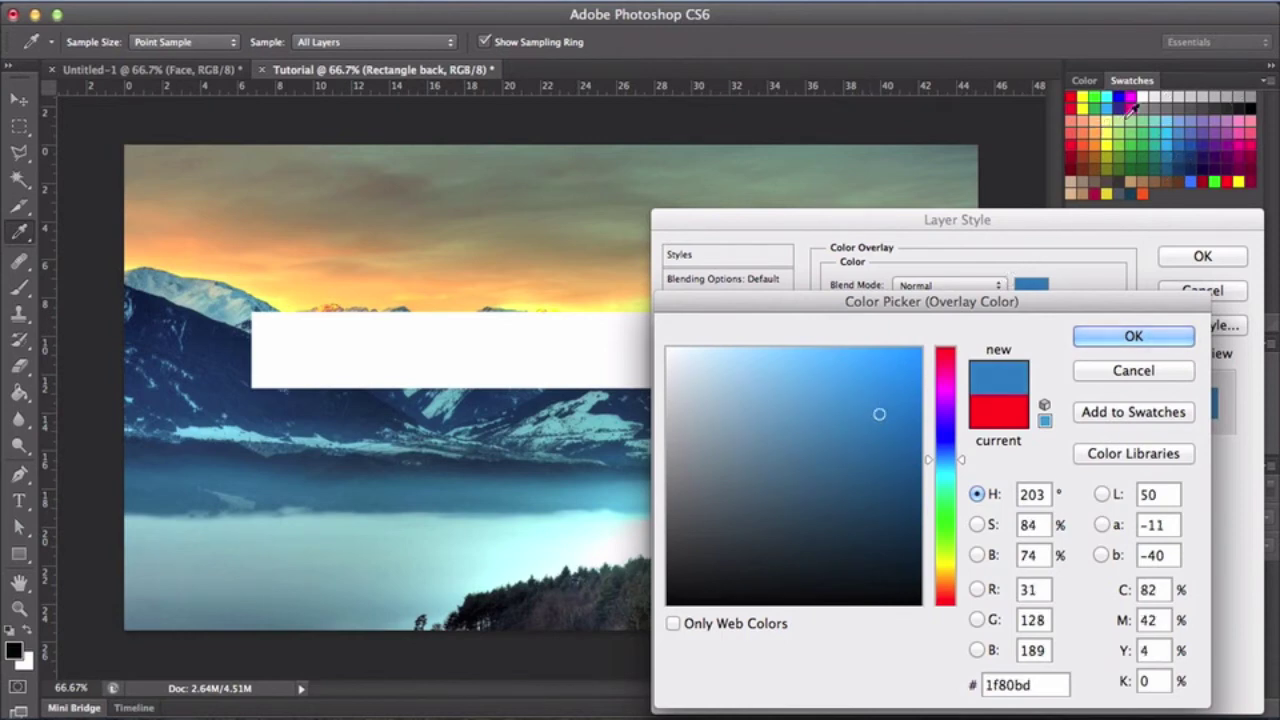
left_click(1134, 336)
left_click_drag(1093, 233, 830, 356)
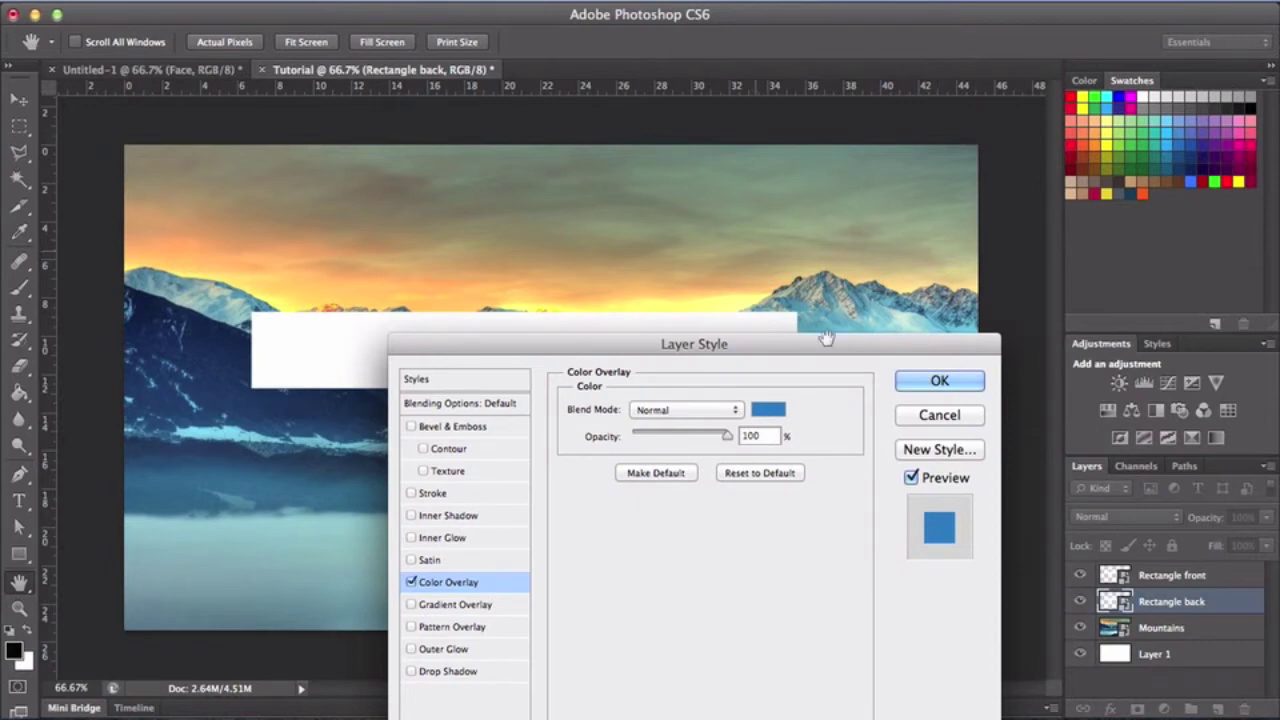
left_click(962, 379)
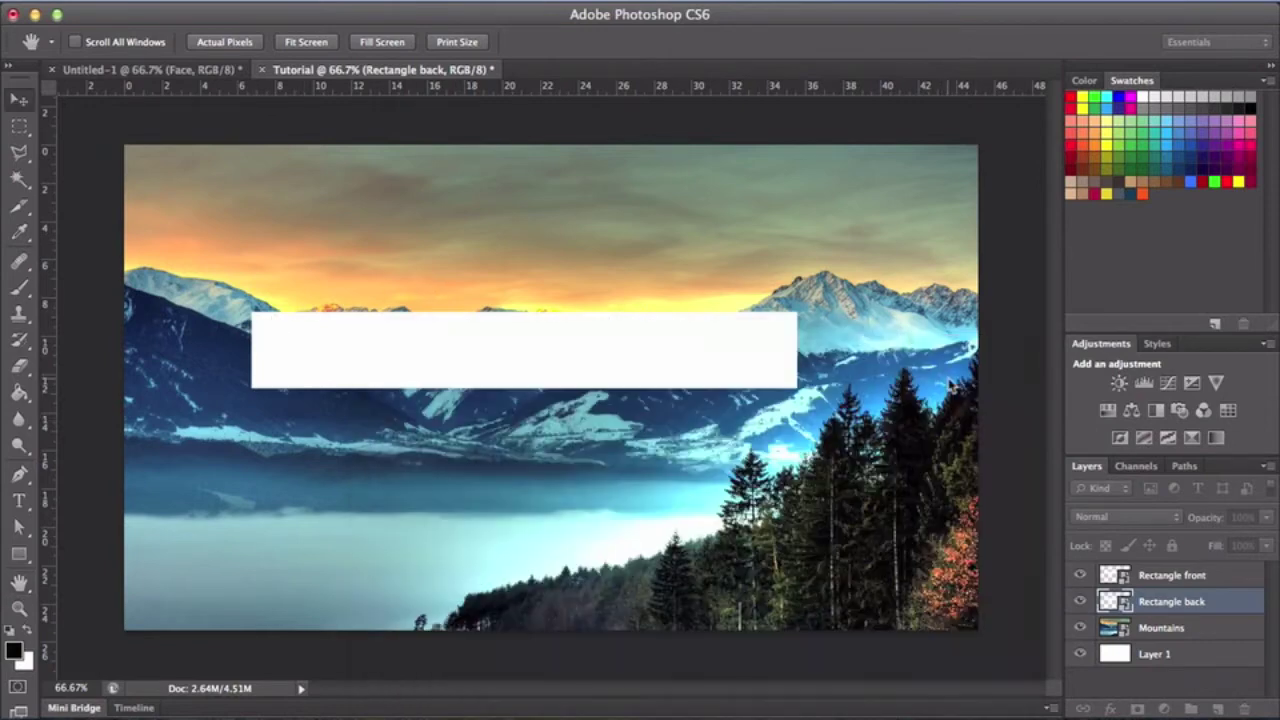
left_click(1257, 600)
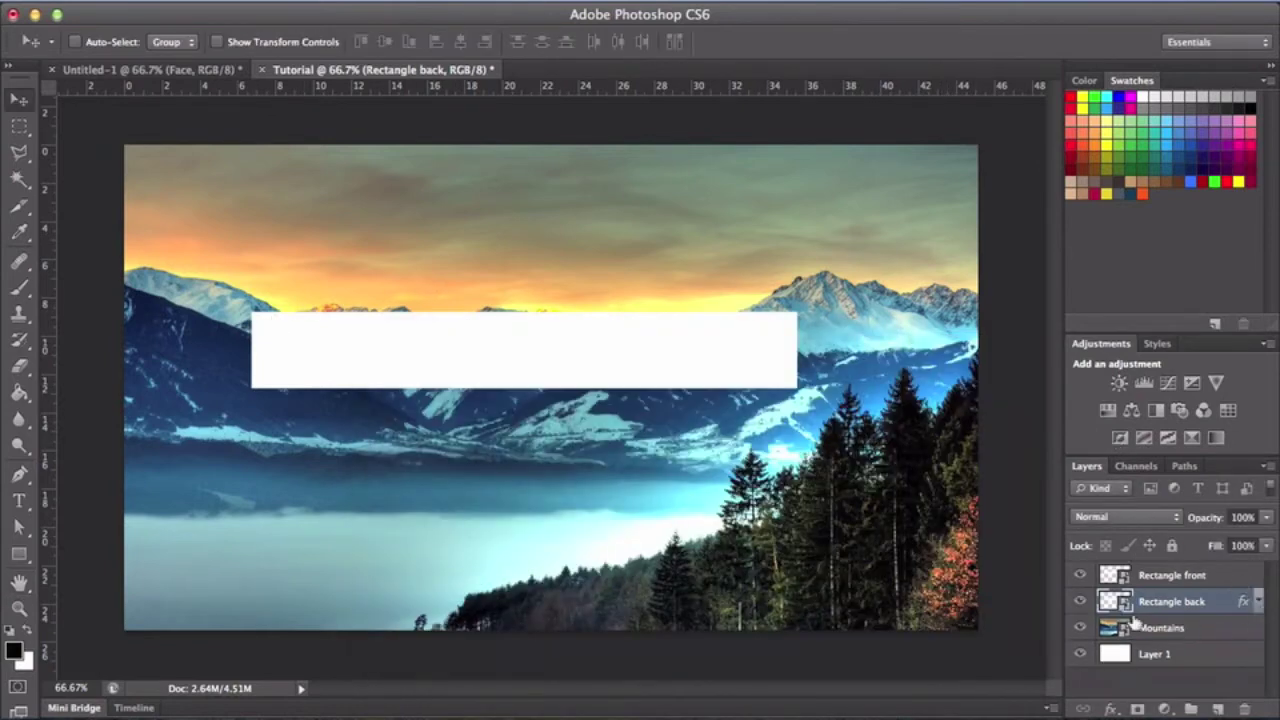
Rotate Rectangle back by -1.71° so its blue edges peek out behind the white rectangle
left_click(1173, 577)
key("ctrl+t")
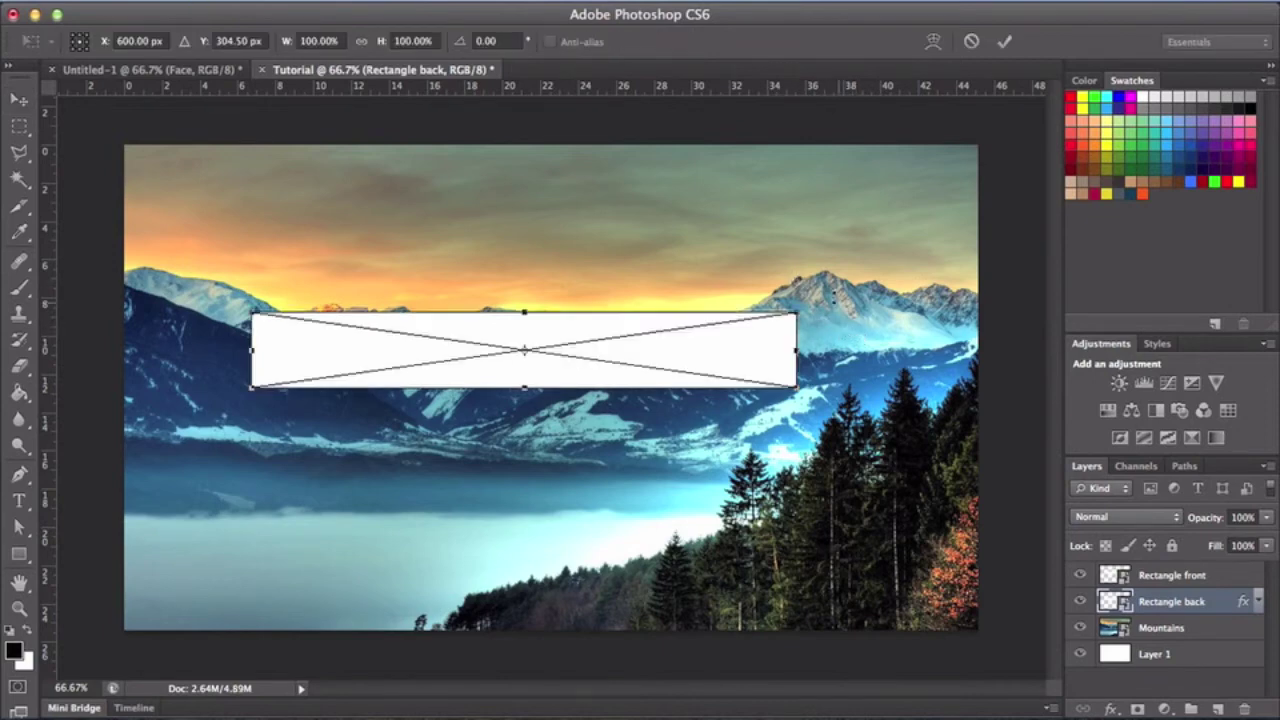
left_click(193, 2)
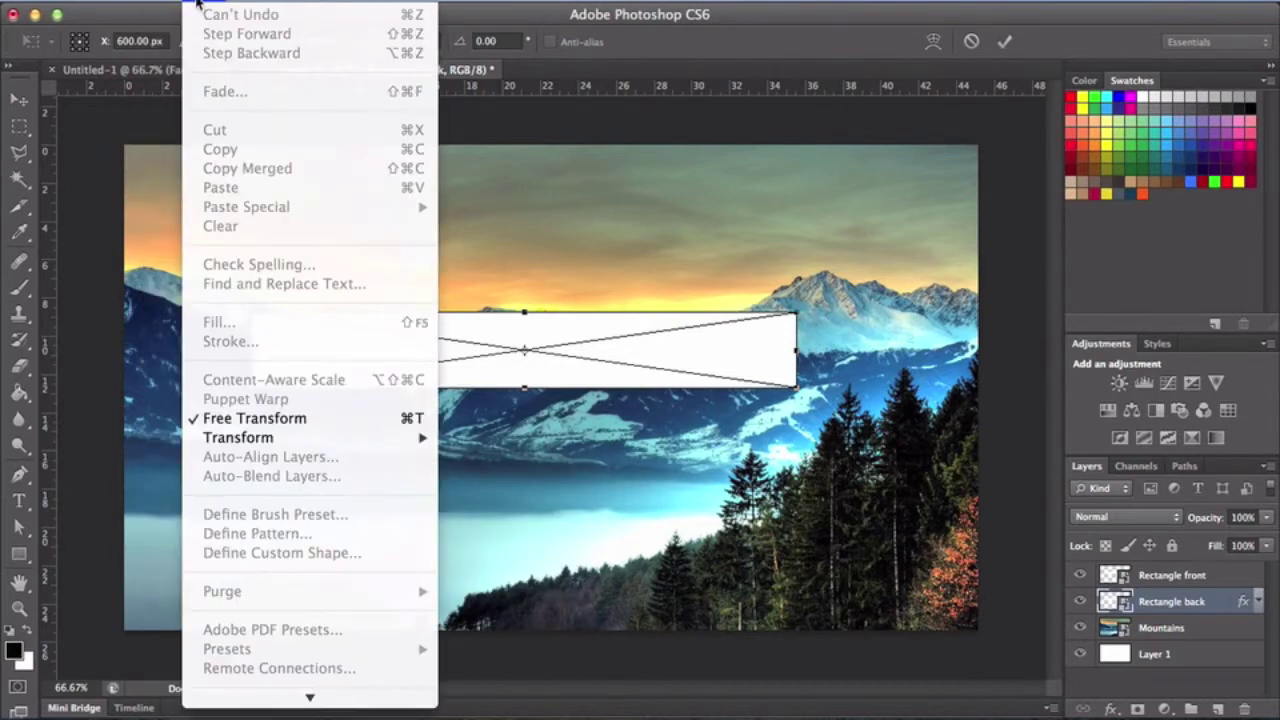
left_click(770, 238)
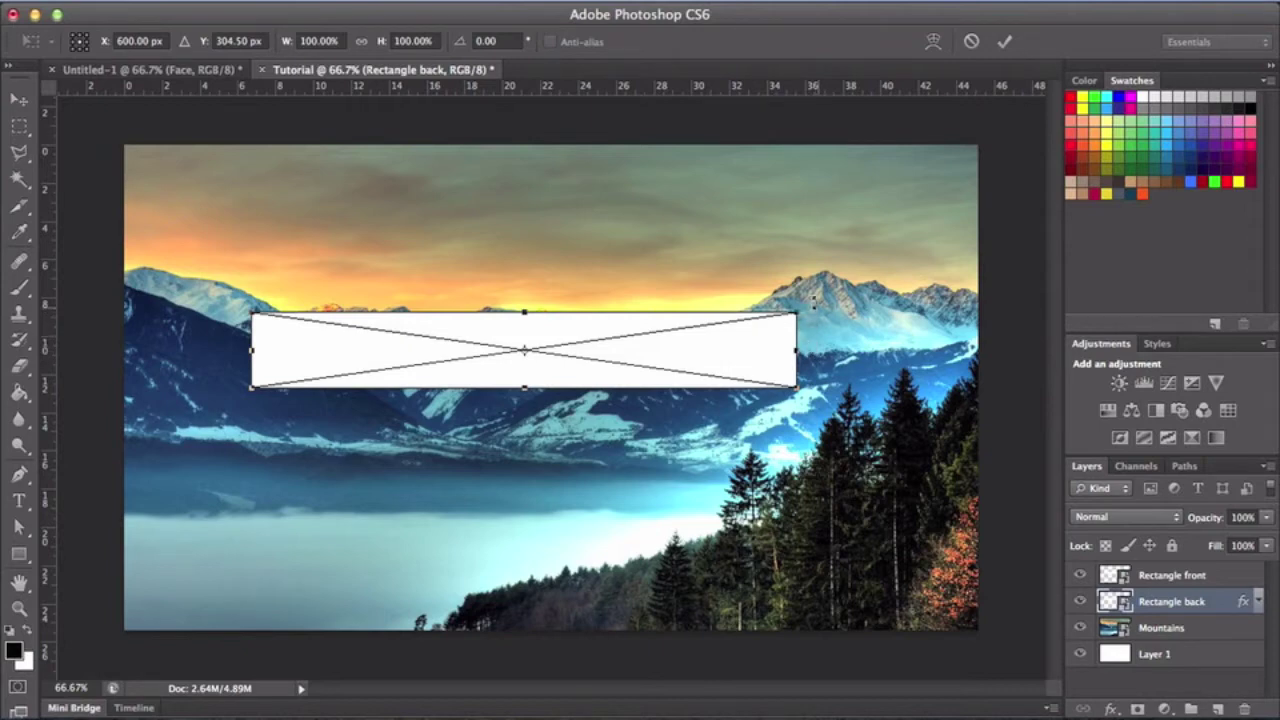
left_click_drag(813, 298, 821, 285)
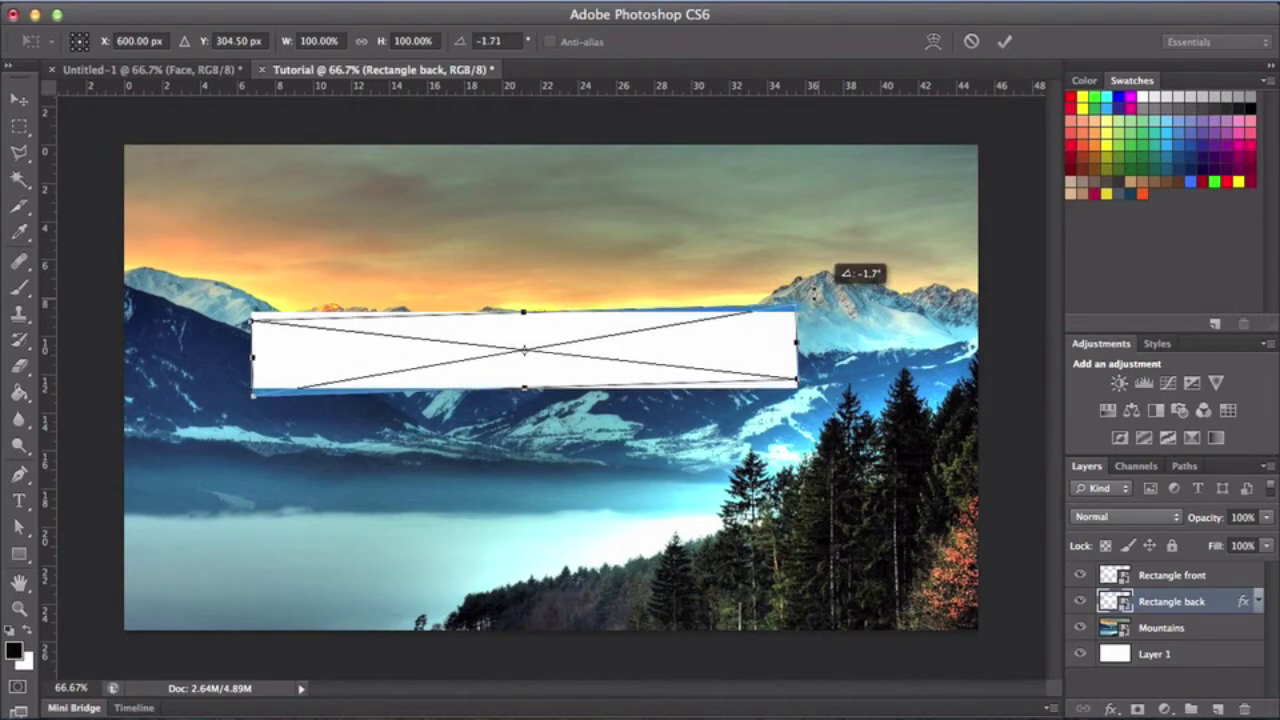
left_click_drag(815, 292, 815, 292)
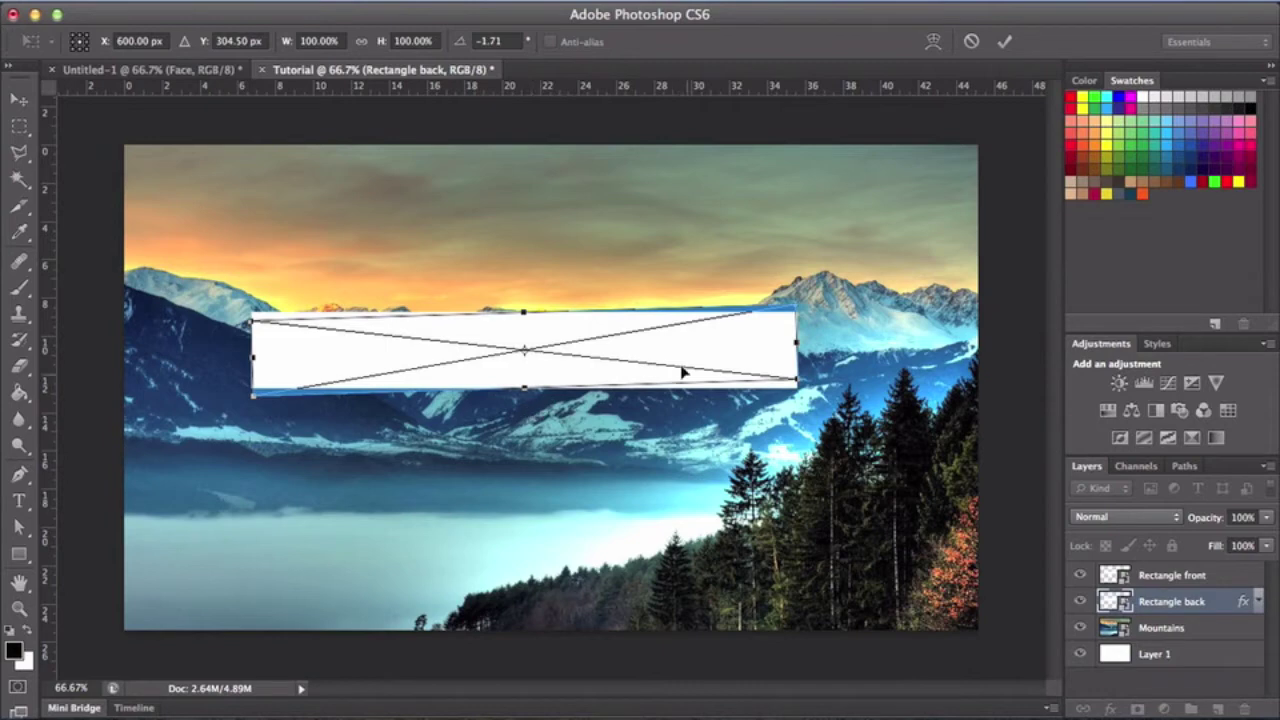
left_click(1004, 41)
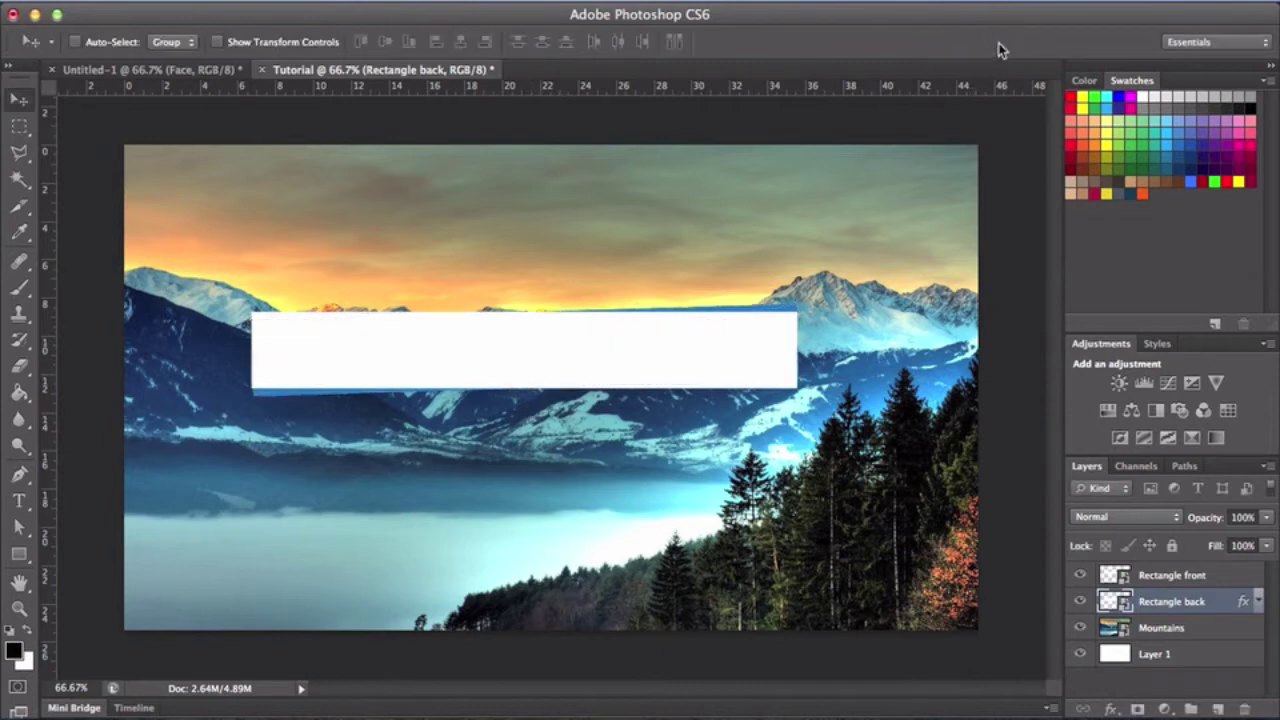
left_click(18, 609)
left_click_drag(423, 520, 471, 486)
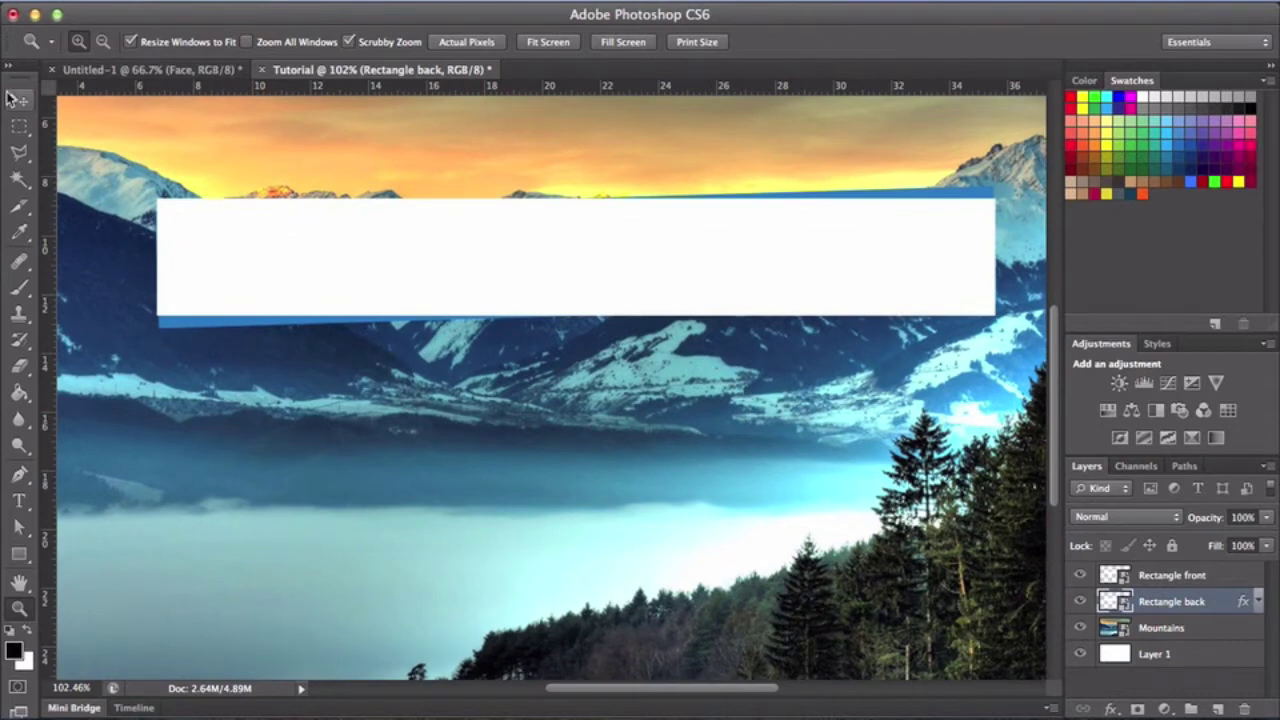
Zoom back out and select Rectangle front together with Rectangle back in the Layers panel
scroll(615, 280, "right", 3)
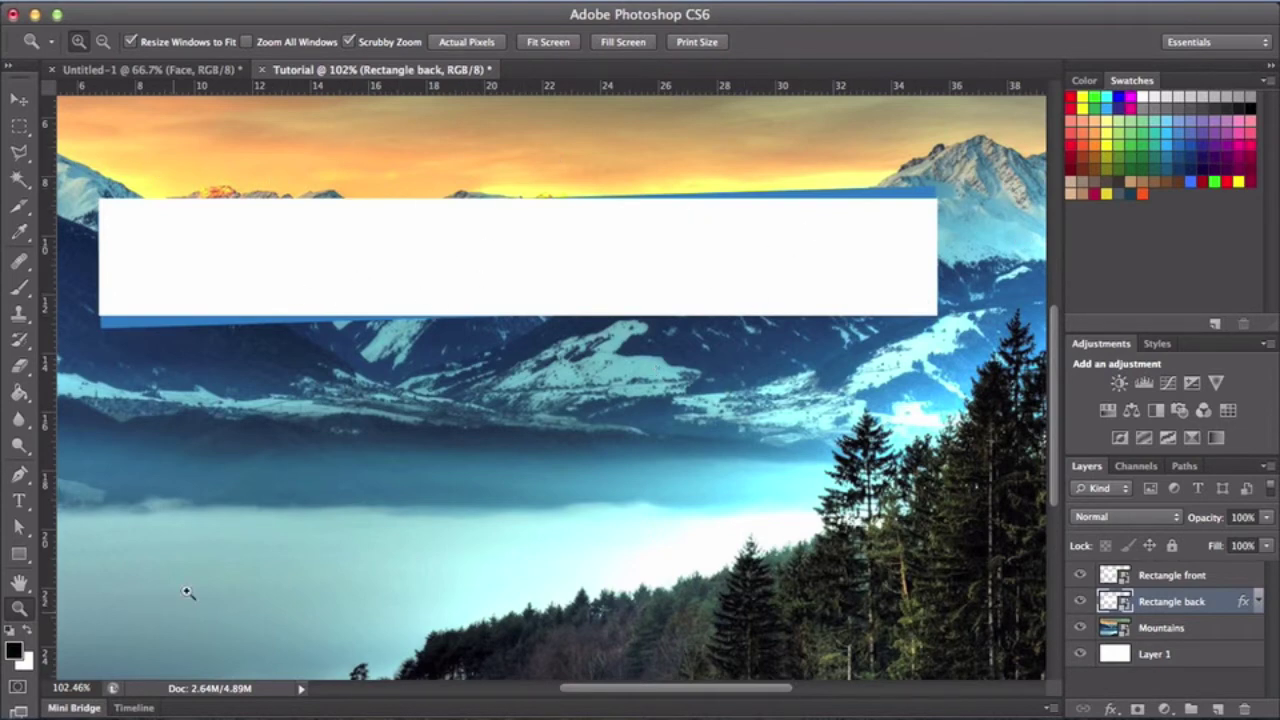
left_click_drag(314, 489, 266, 554)
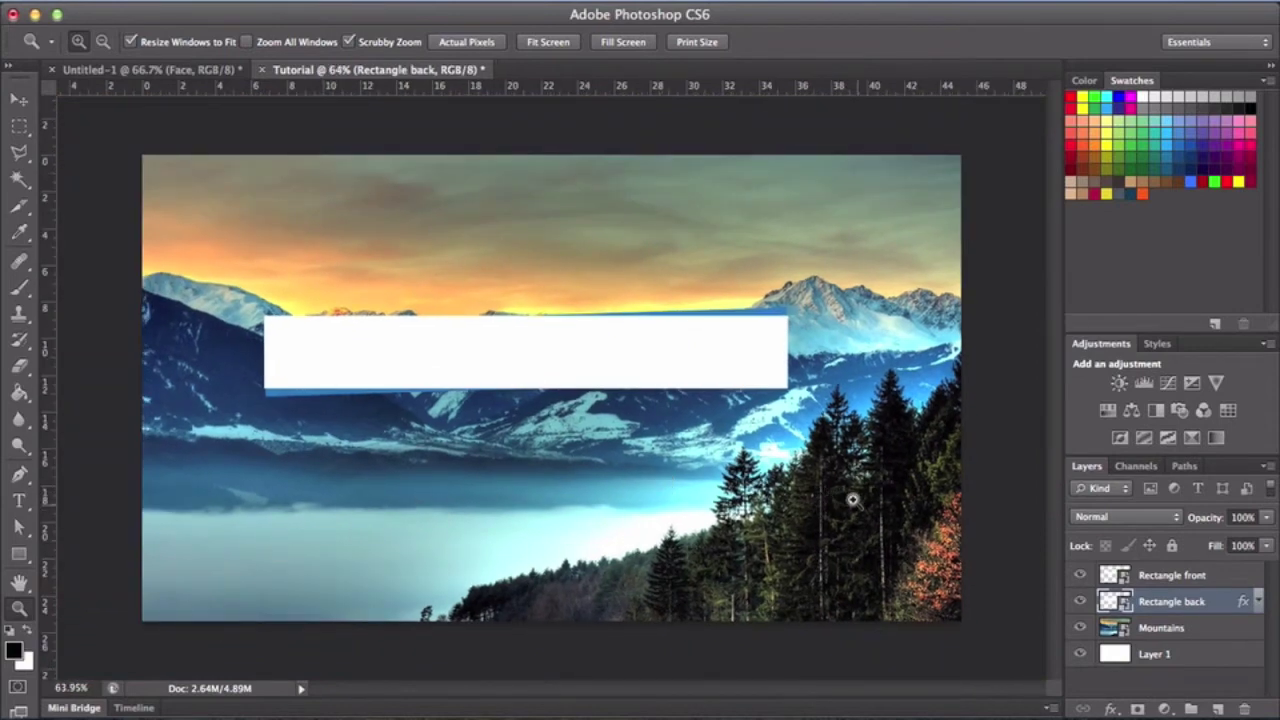
left_click(19, 100)
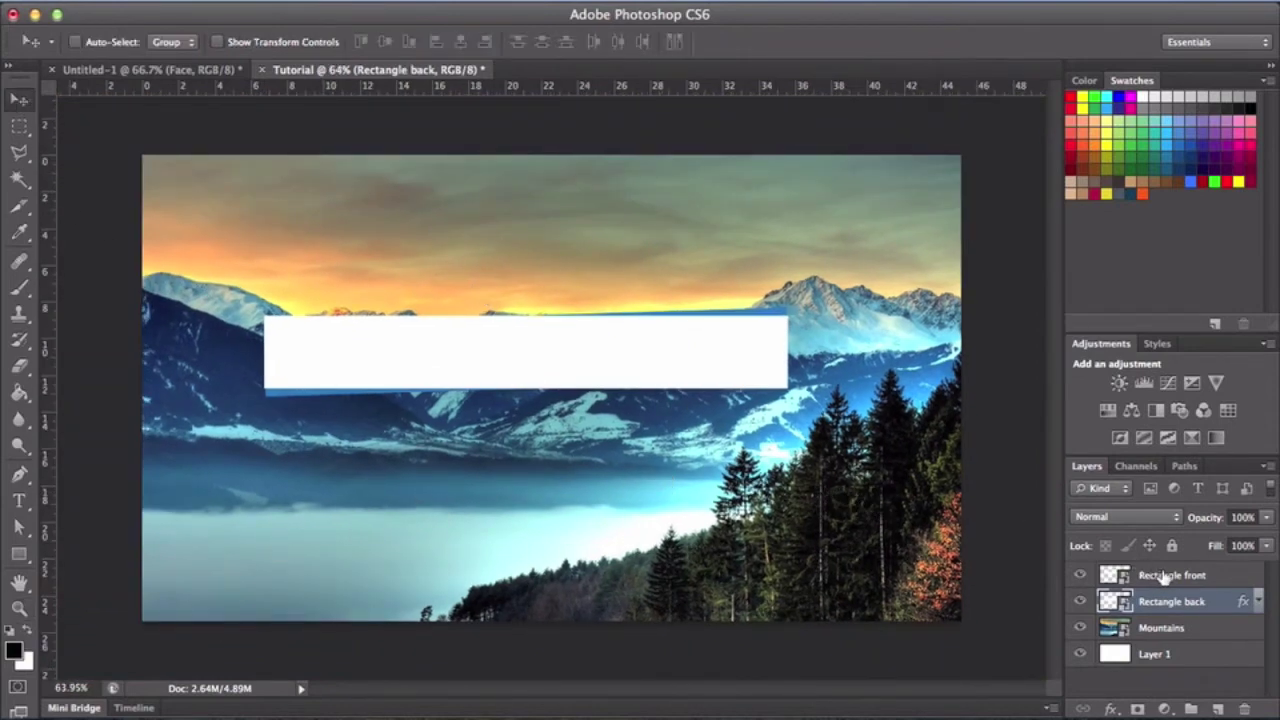
left_click(1227, 574, "shift")
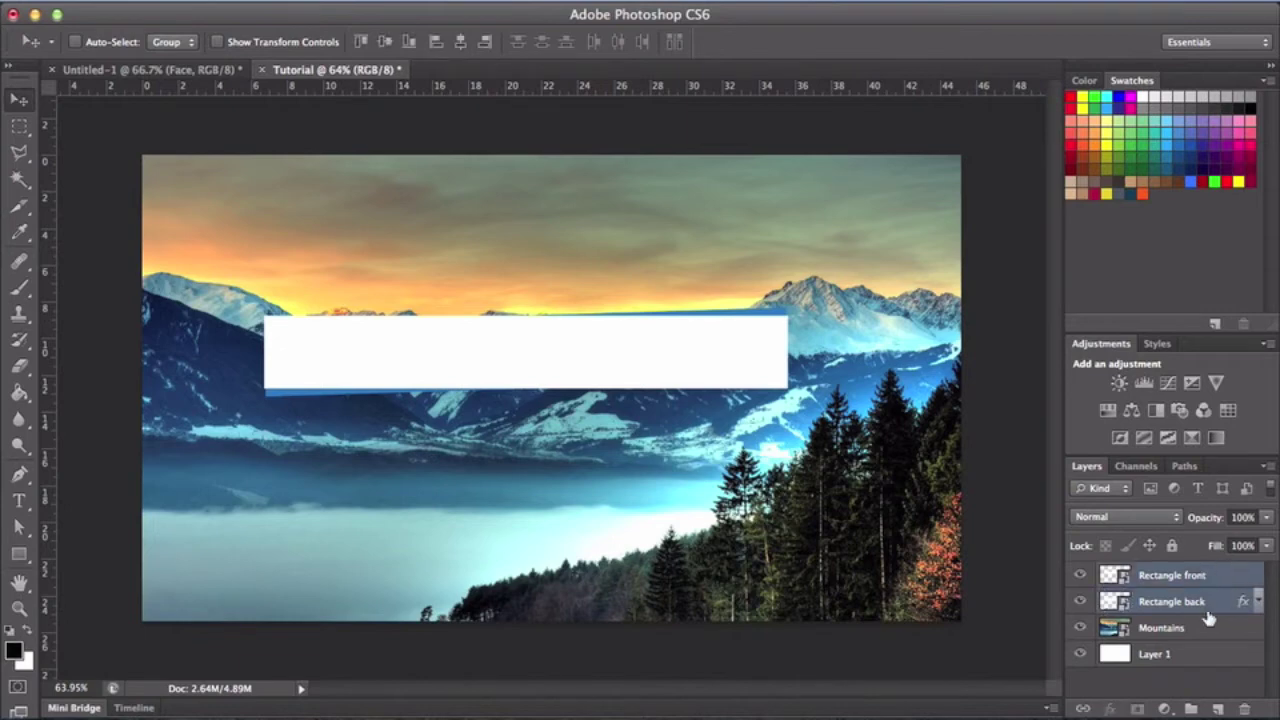
Group both rectangle layers, rename the group 'Bar', and drag the banner below the peaks
left_click(1190, 708)
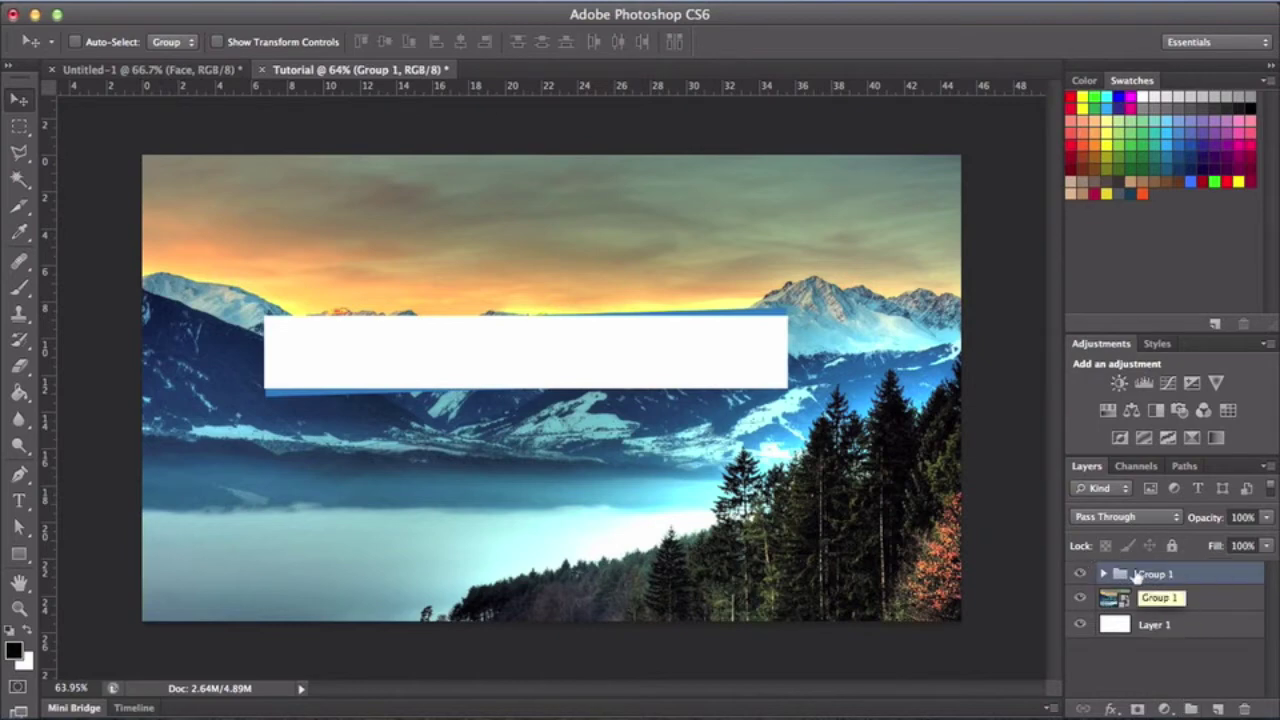
left_click(1101, 574)
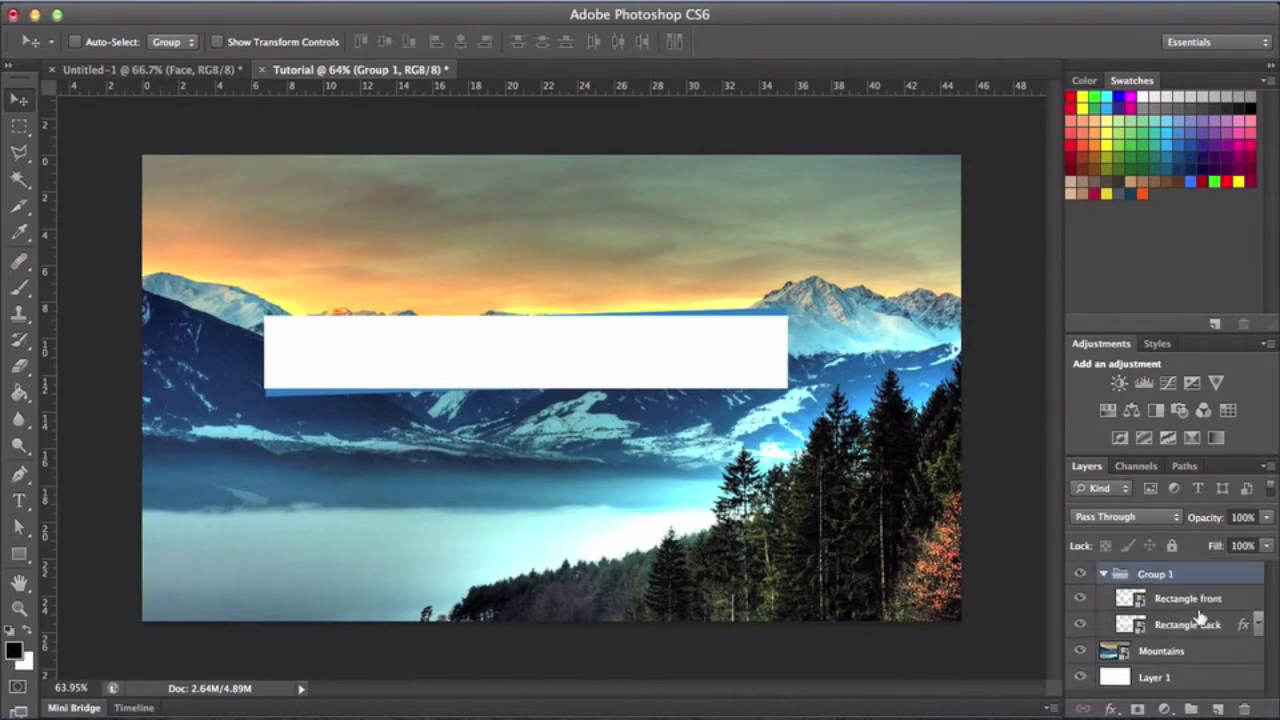
left_click(1101, 574)
double_click(1160, 573)
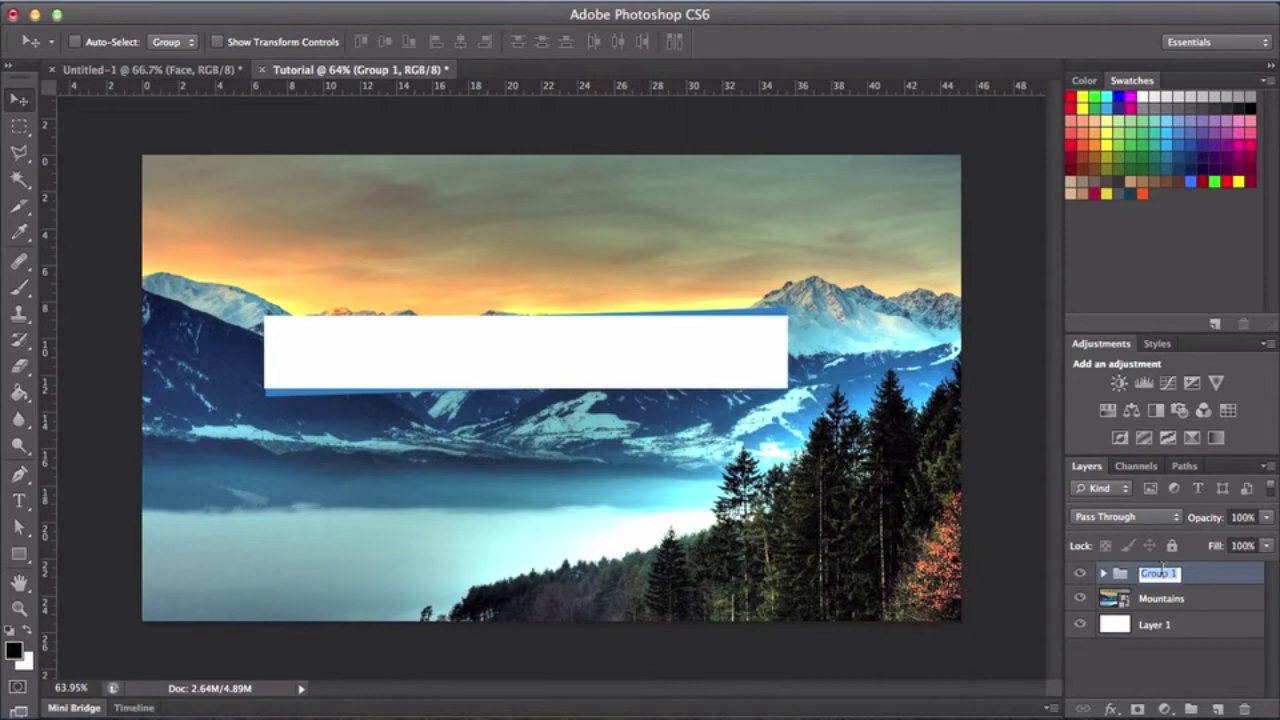
type("R")
key("Return")
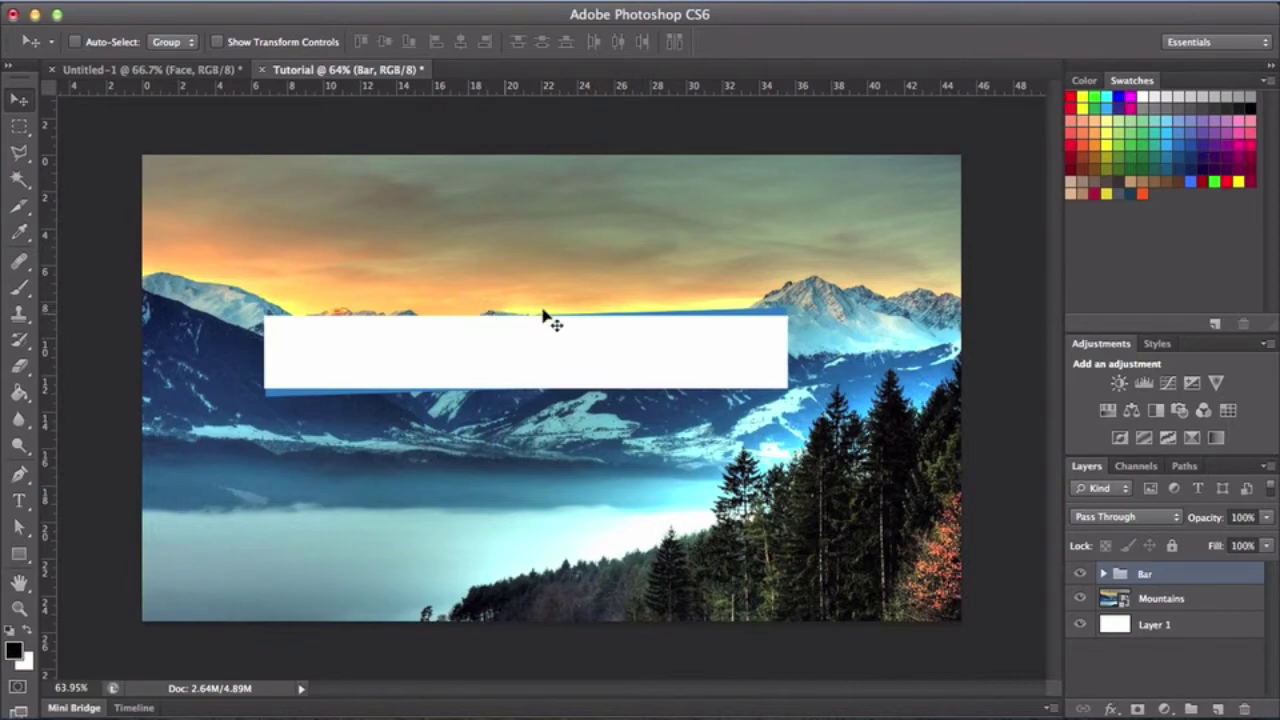
left_click_drag(671, 386, 775, 404)
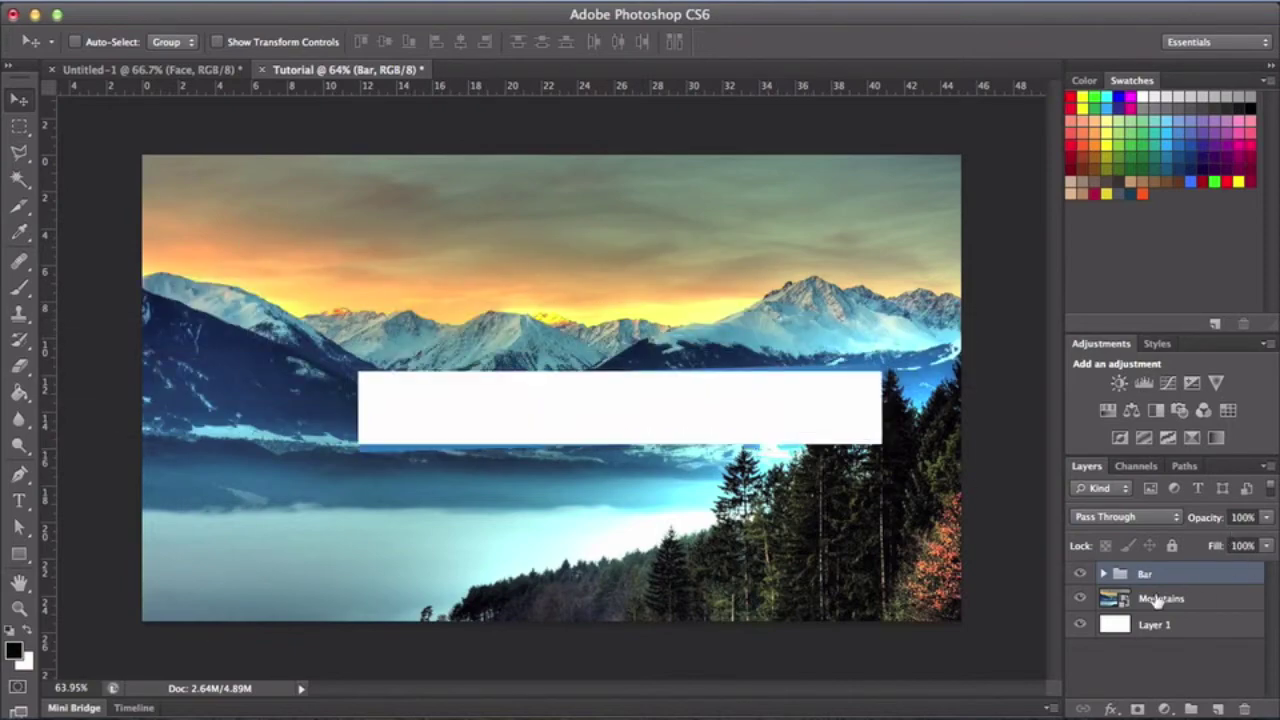
left_click_drag(651, 389, 466, 471)
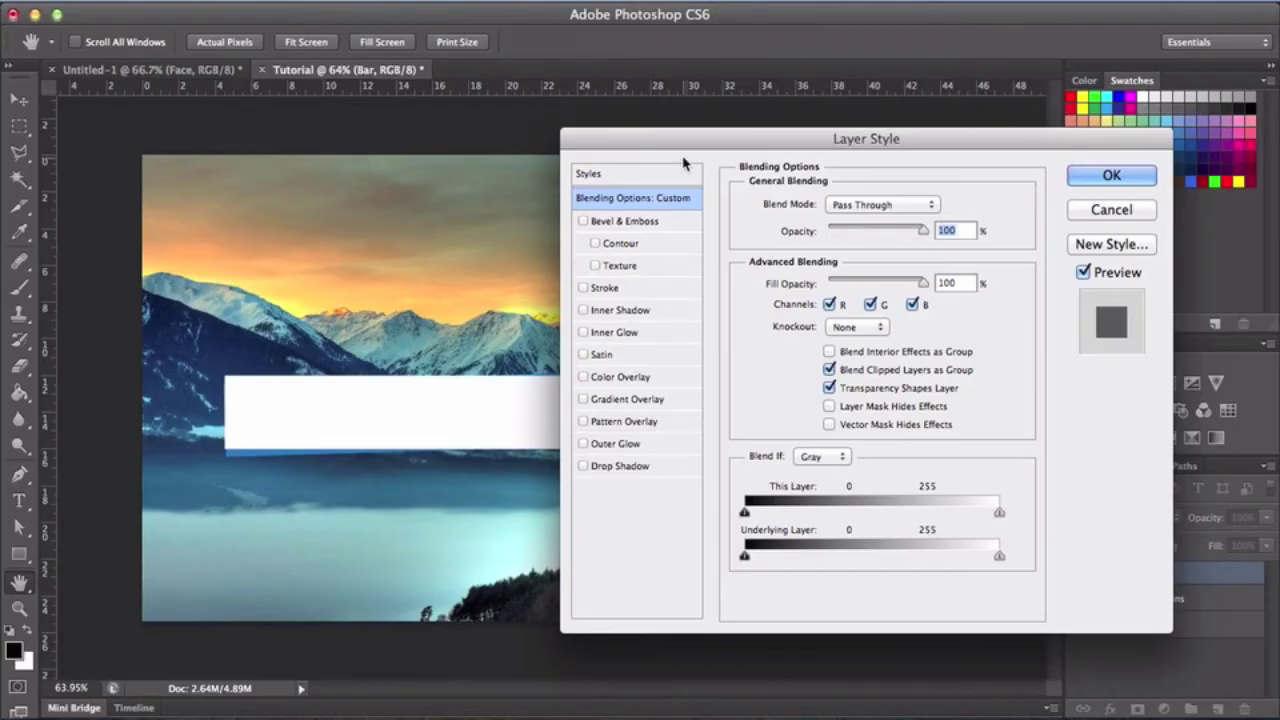
Enable Outer Glow on the Bar group with Normal blend mode and a black colour
left_click_drag(686, 162, 792, 162)
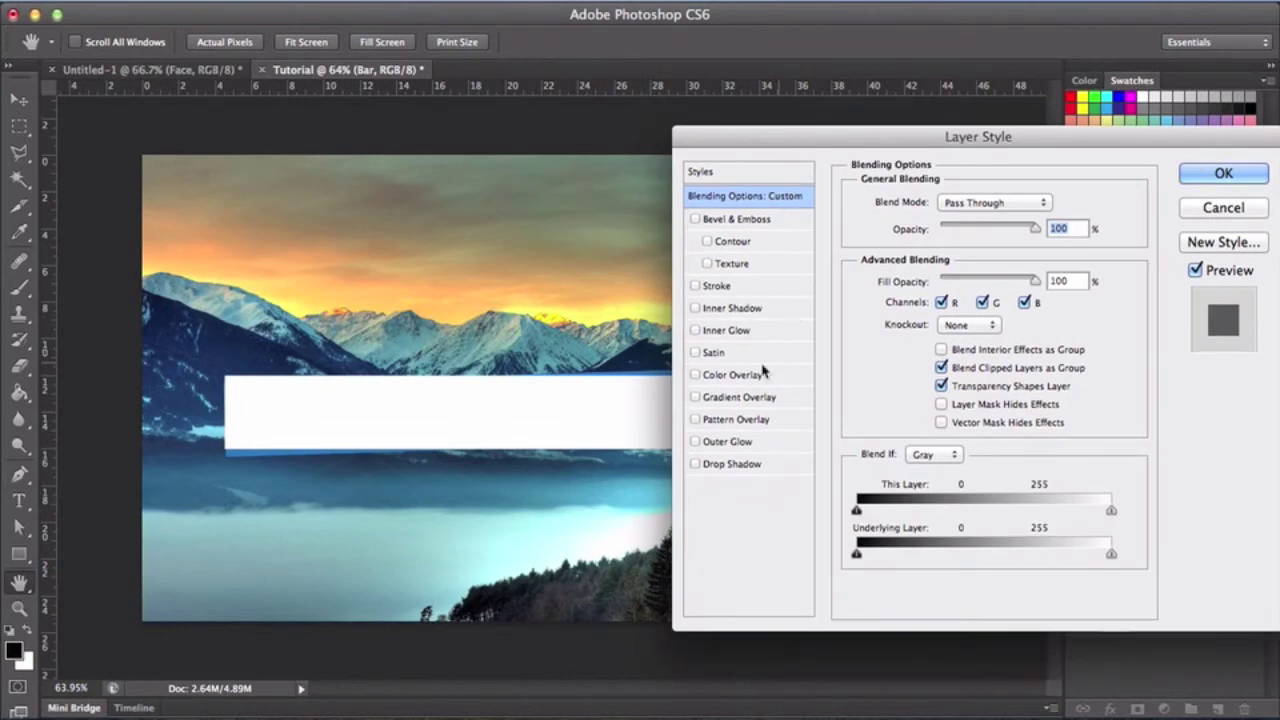
left_click(695, 441)
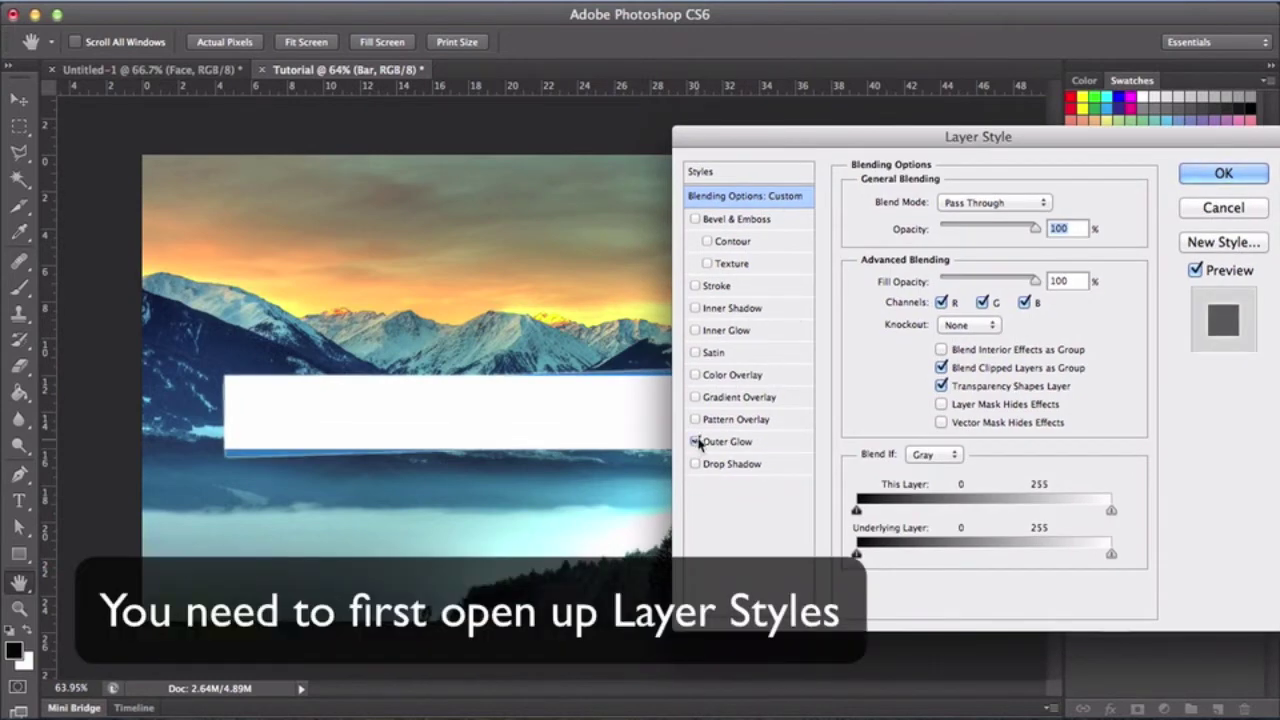
left_click(700, 443)
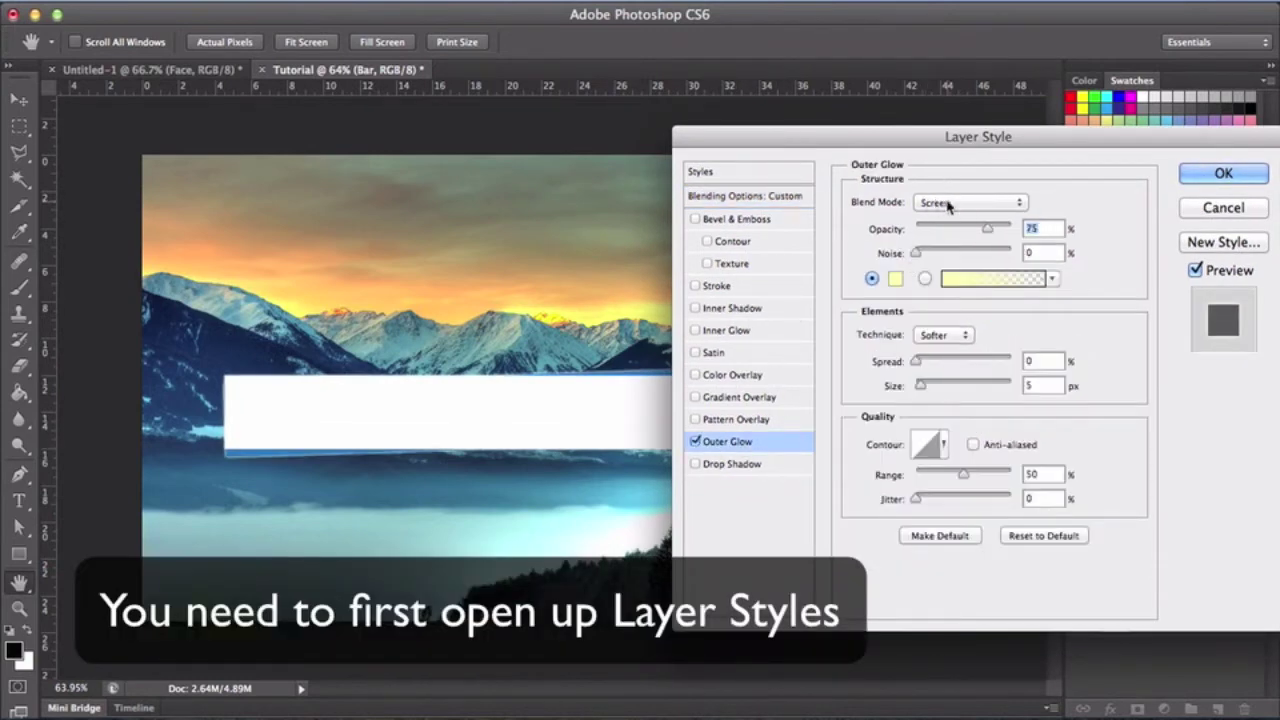
left_click(948, 205)
left_click(955, 202)
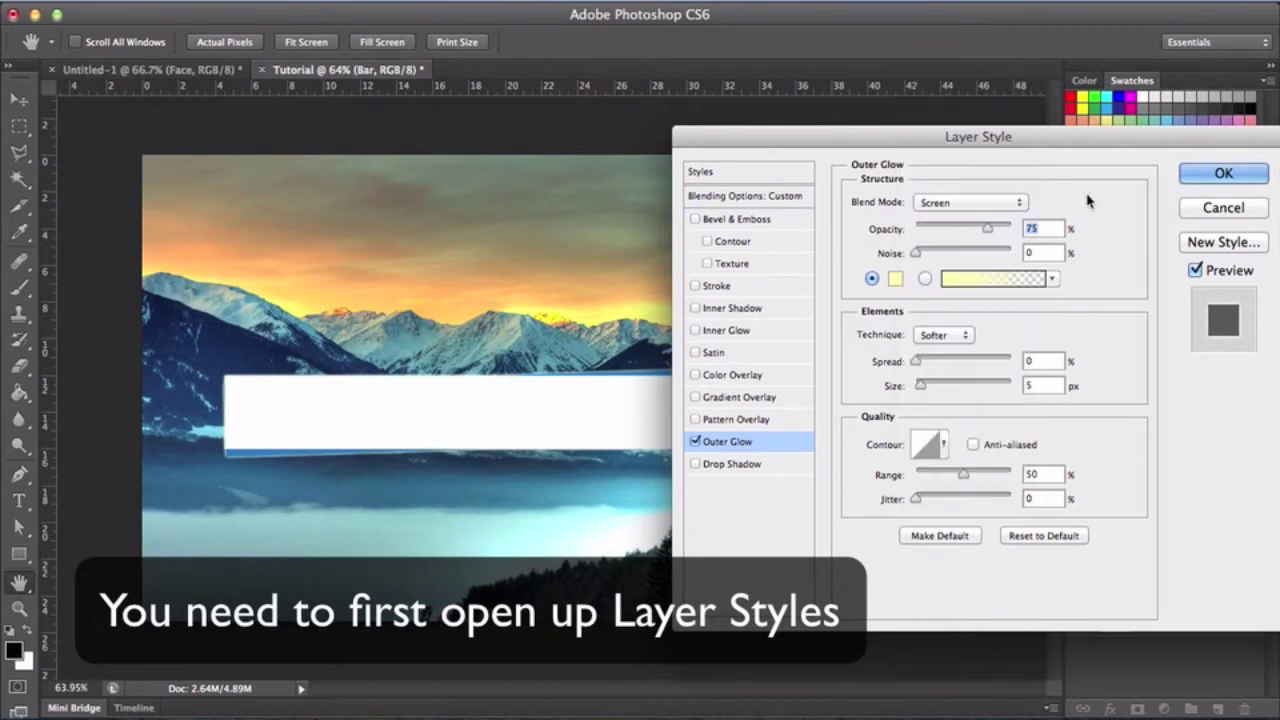
left_click(995, 203)
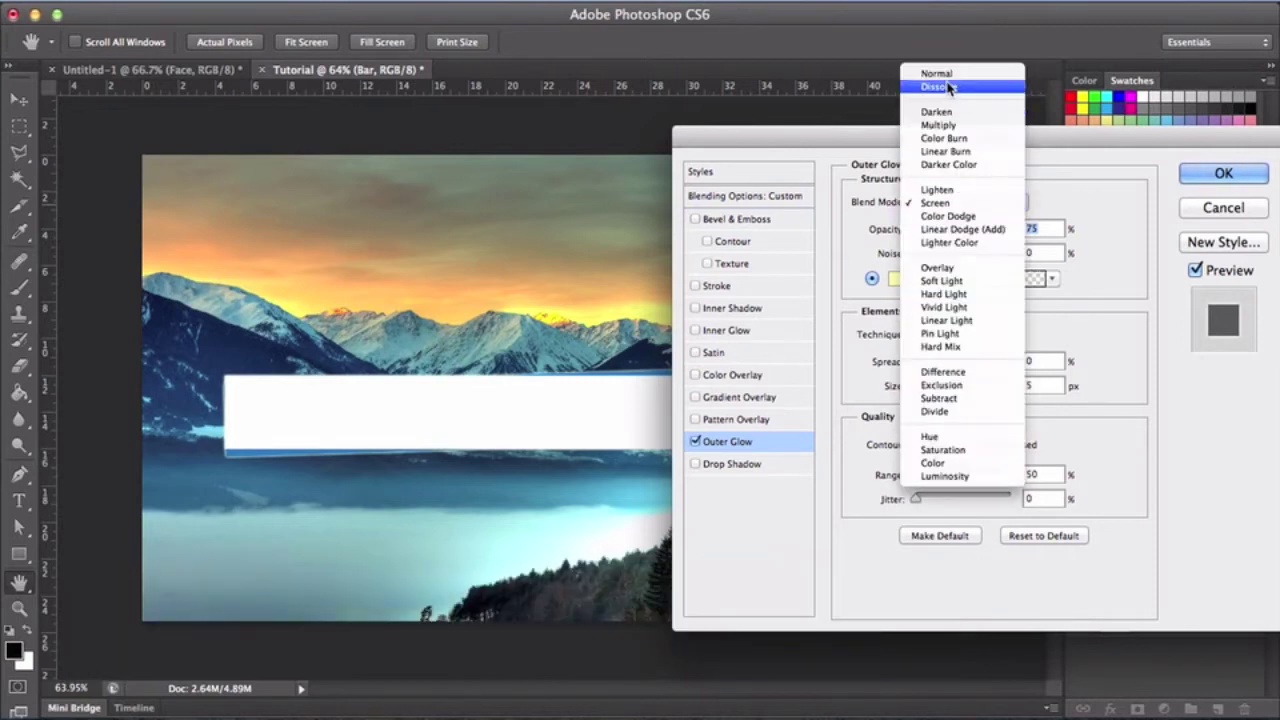
left_click(945, 75)
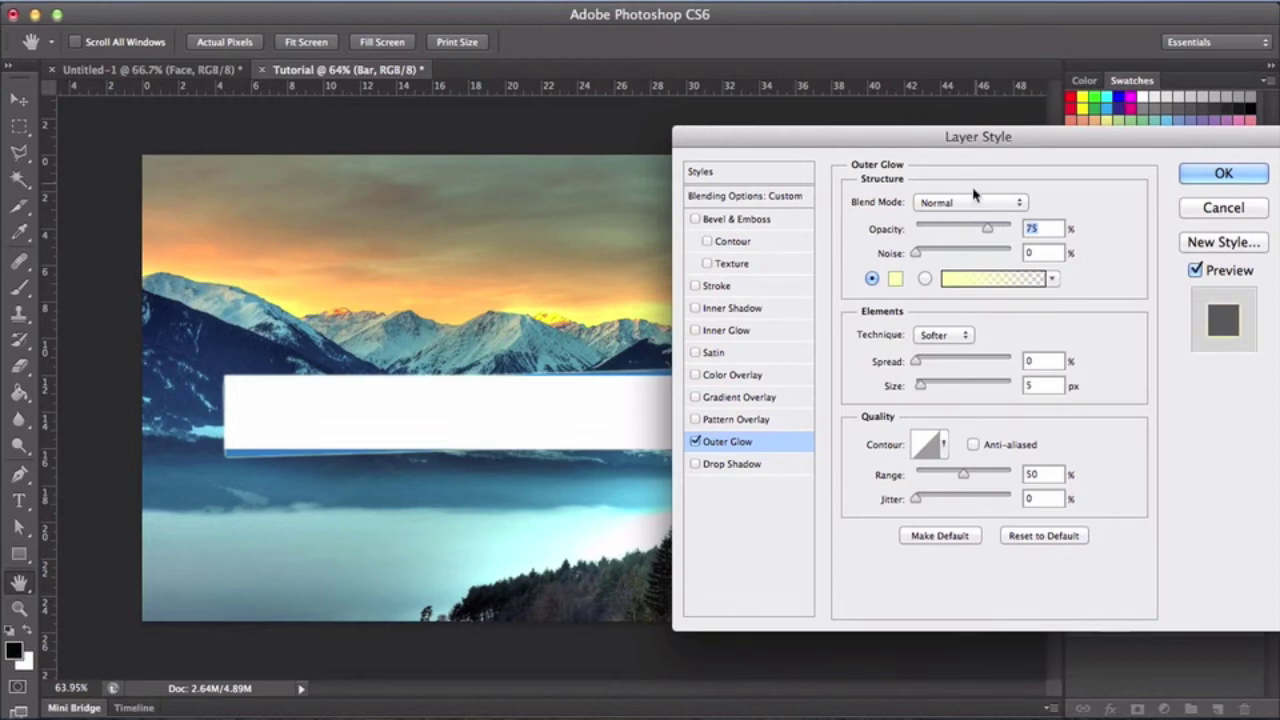
left_click(896, 279)
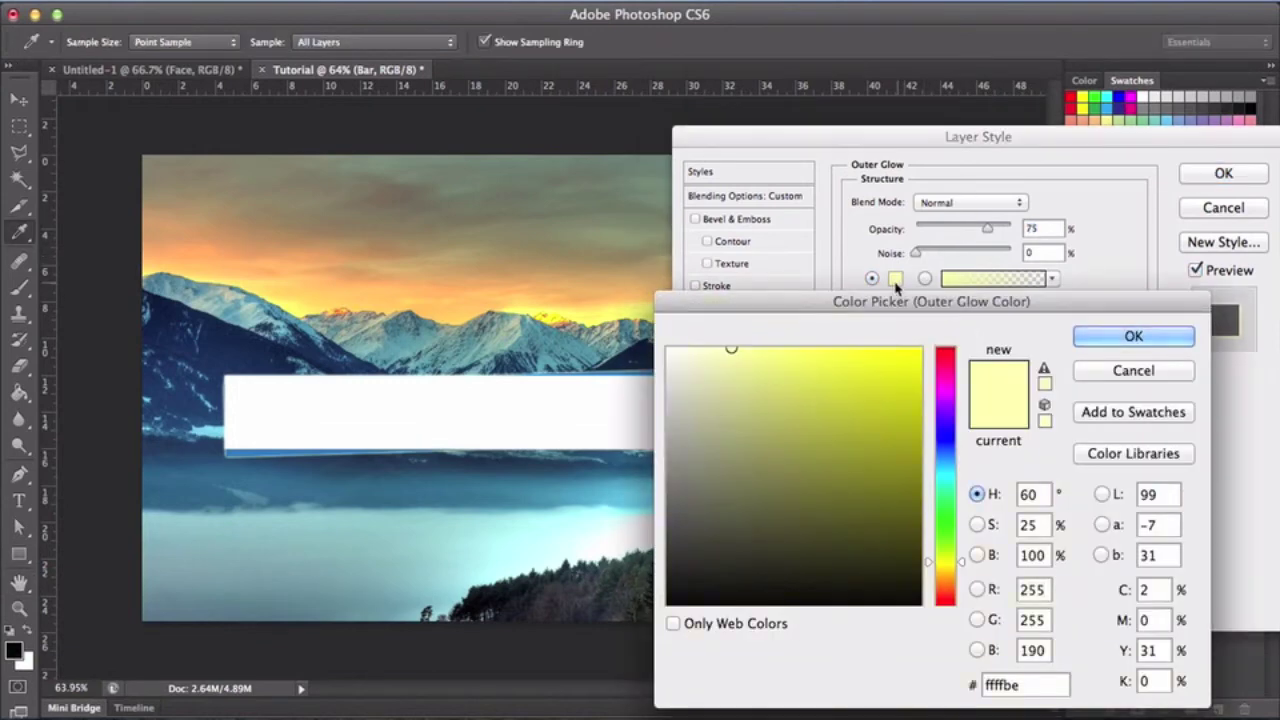
left_click(701, 580)
left_click_drag(667, 611, 640, 623)
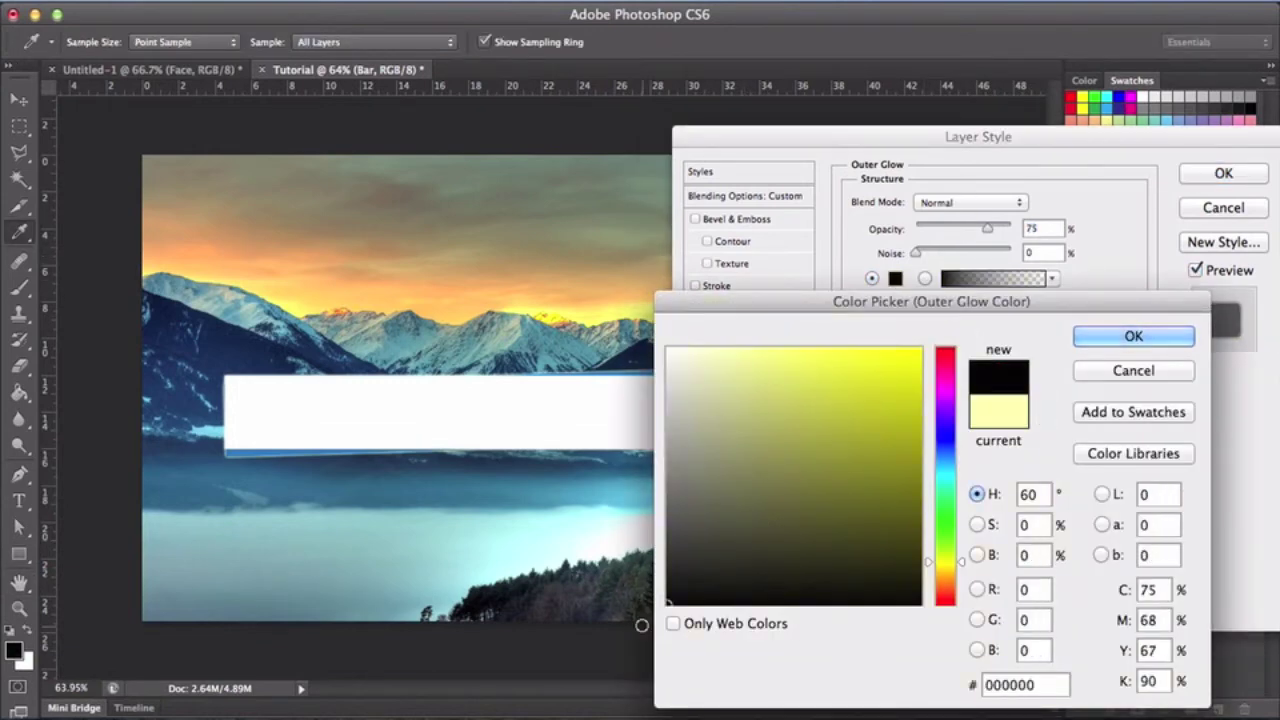
left_click(1130, 335)
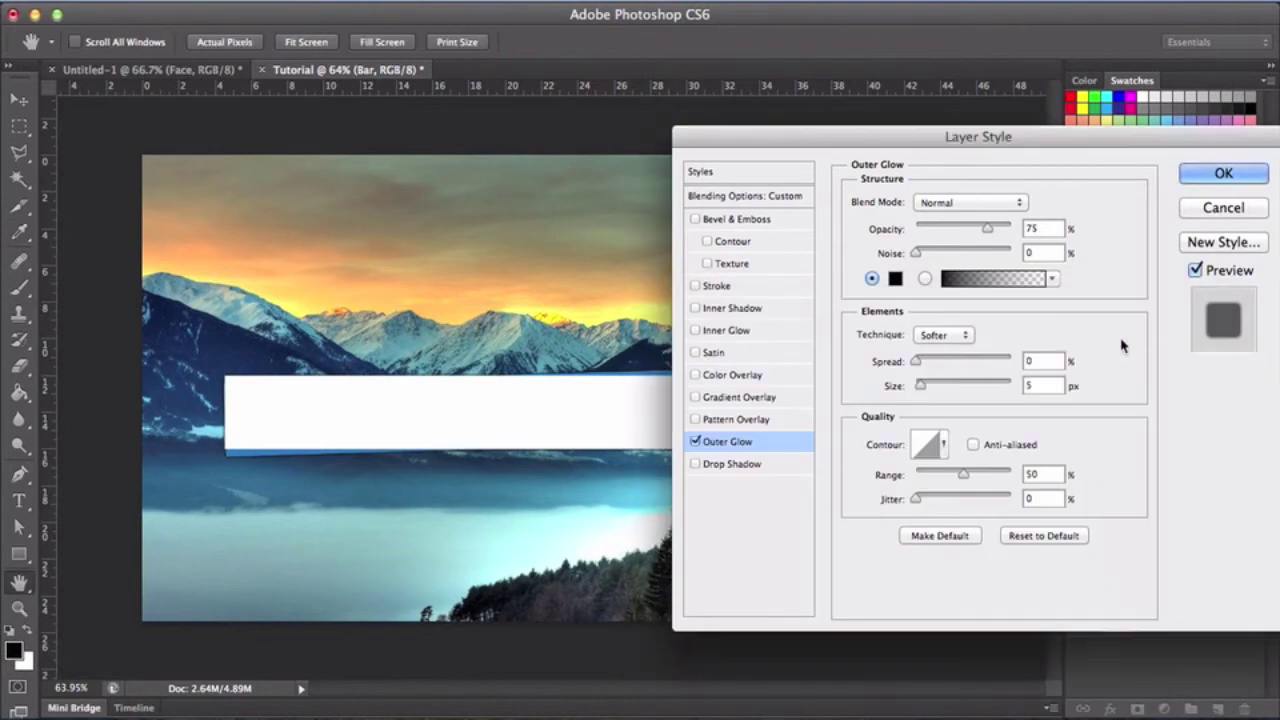
Set the glow to 50% opacity and 30 px size, apply it, and nudge the banner right
double_click(1045, 228)
type("50")
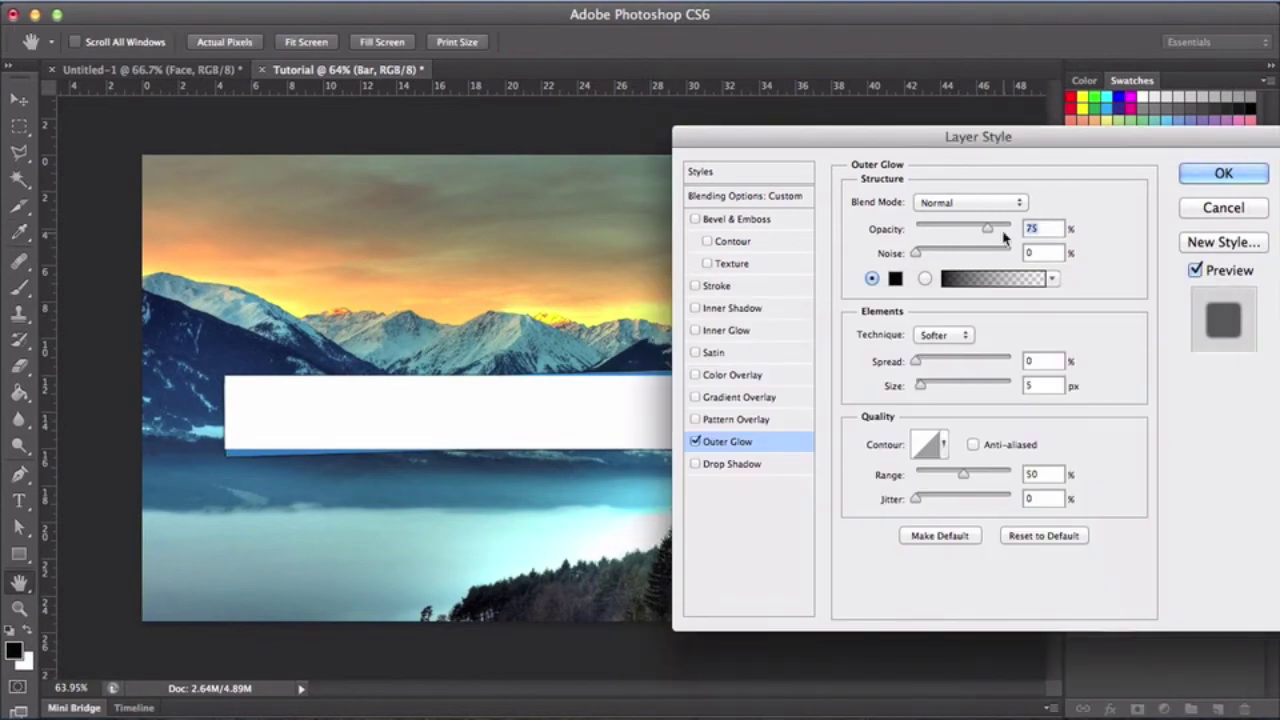
left_click_drag(731, 128, 854, 196)
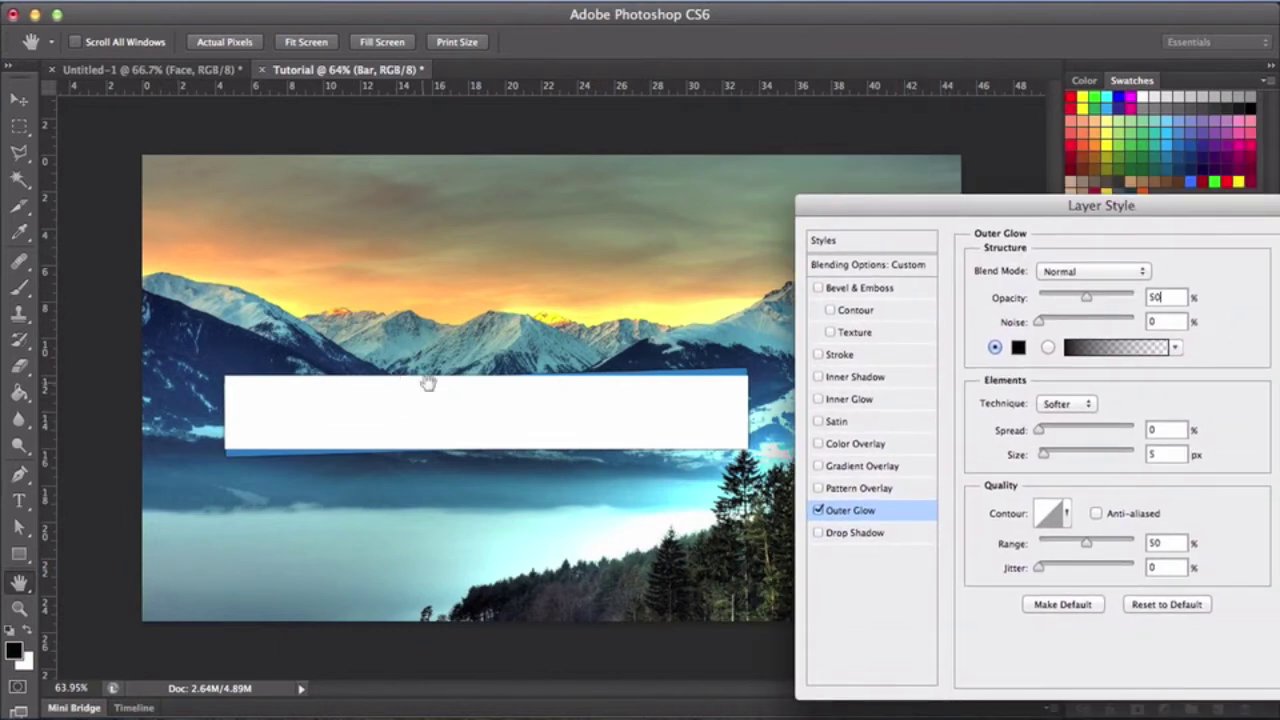
left_click_drag(946, 212, 730, 139)
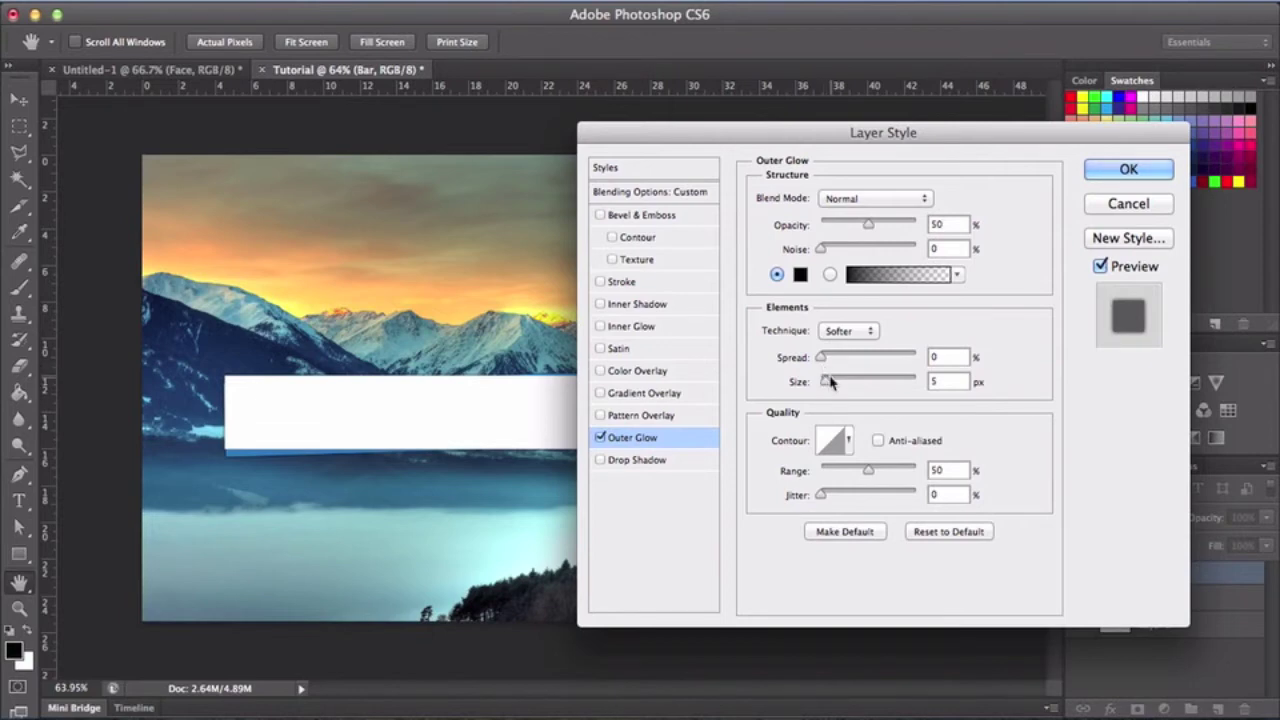
left_click_drag(831, 381, 839, 383)
left_click_drag(803, 138, 928, 134)
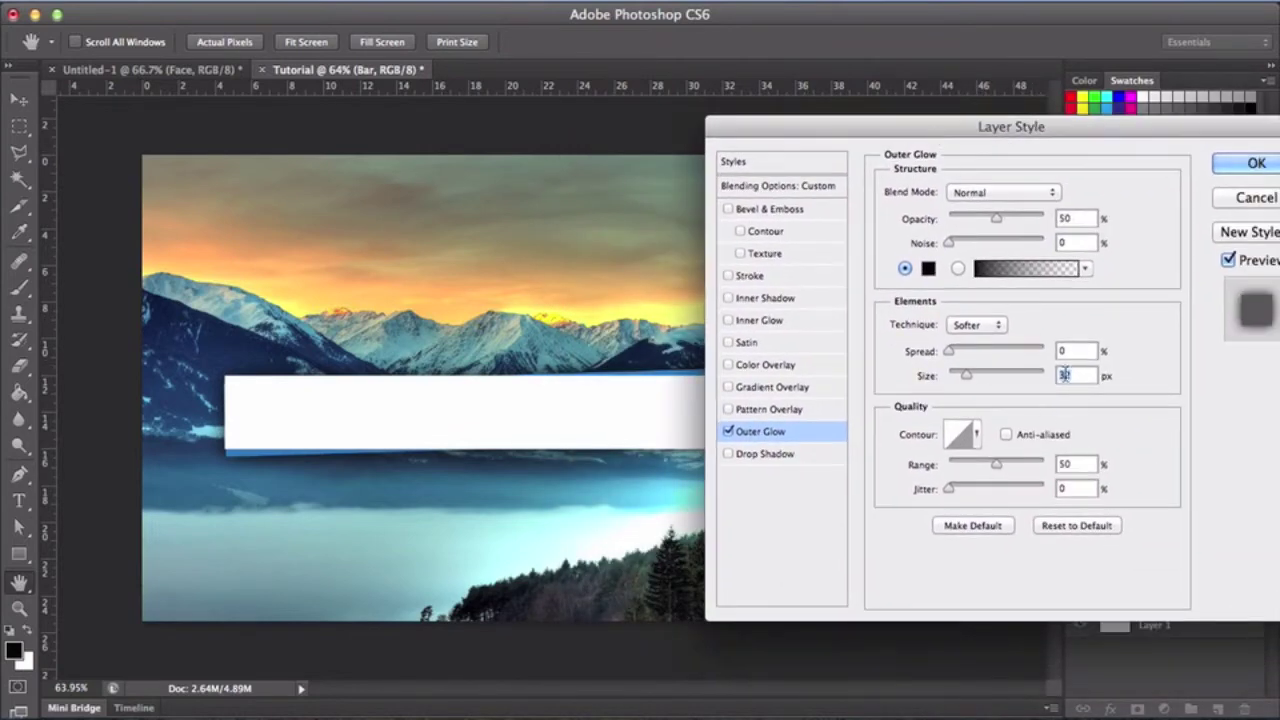
type("30")
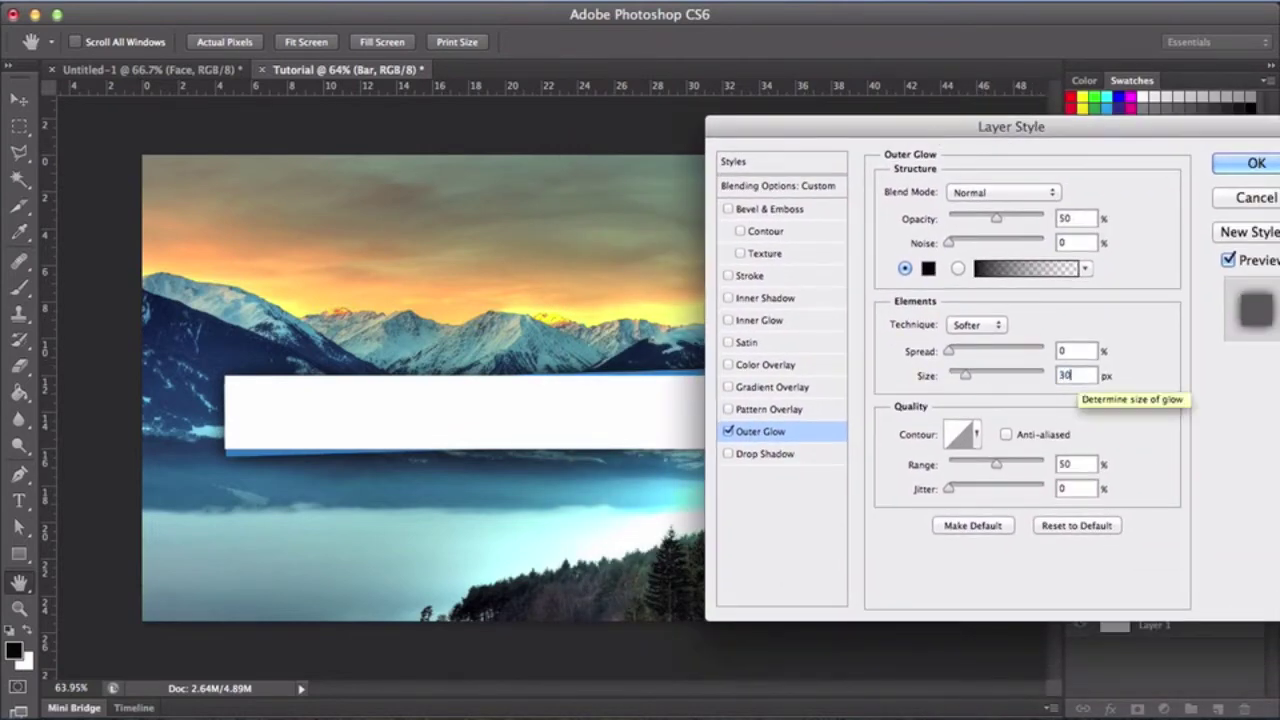
left_click_drag(863, 129, 762, 186)
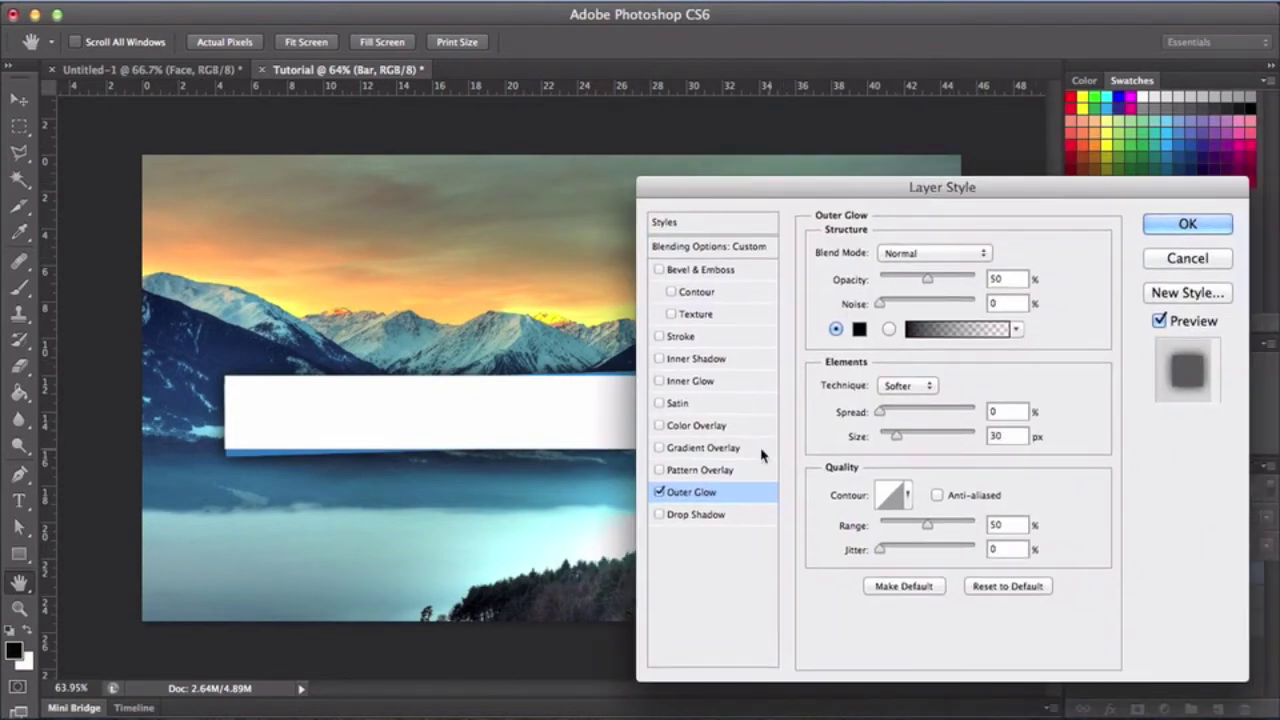
left_click(659, 492)
left_click(659, 492)
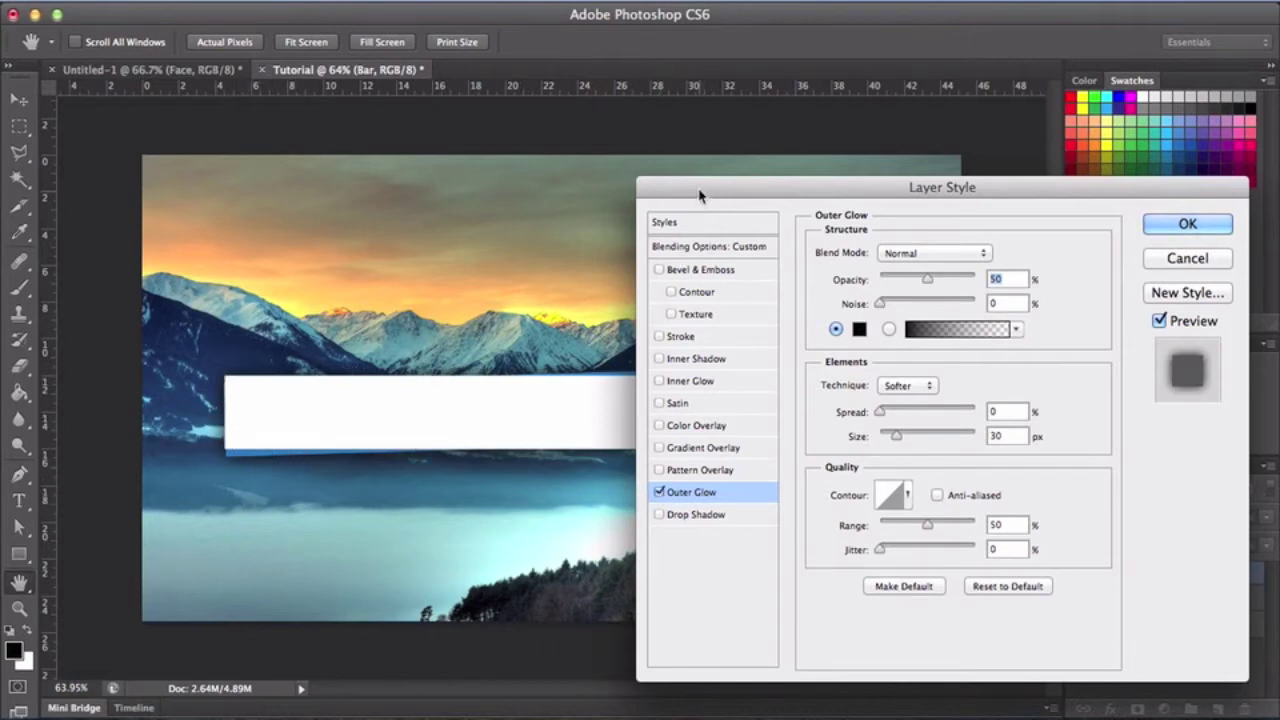
left_click_drag(703, 190, 900, 273)
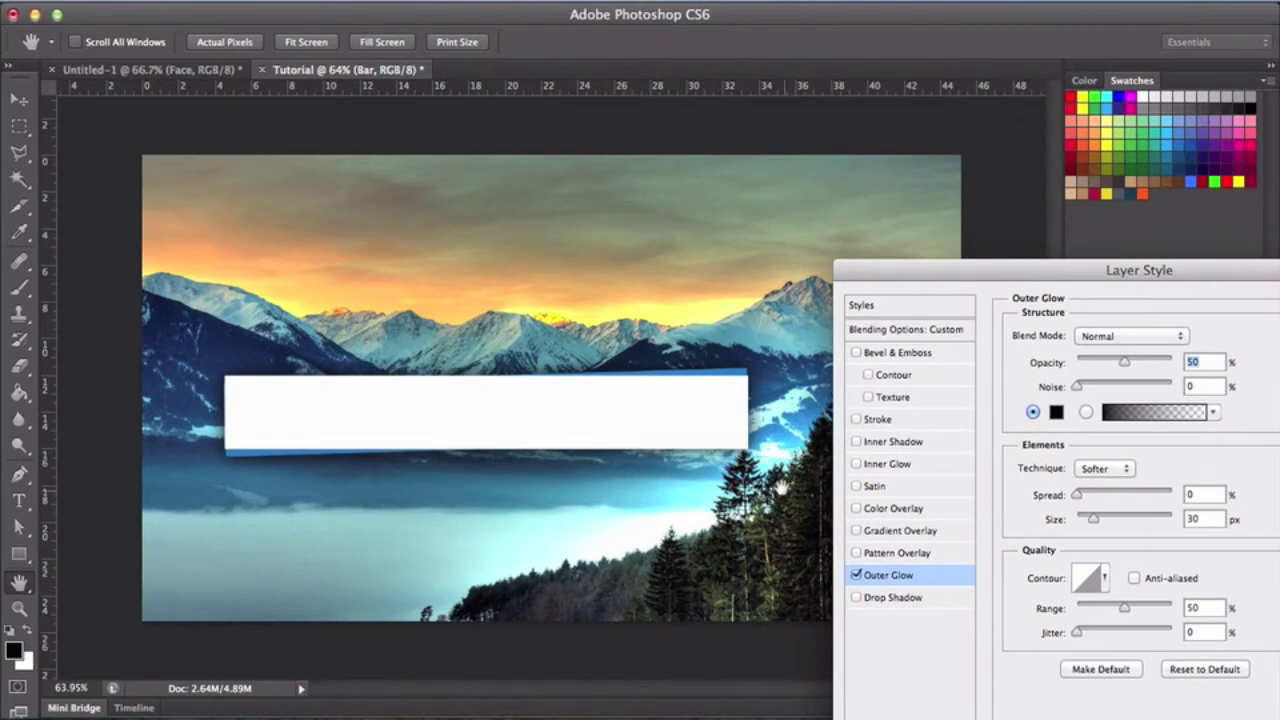
left_click_drag(903, 275, 671, 234)
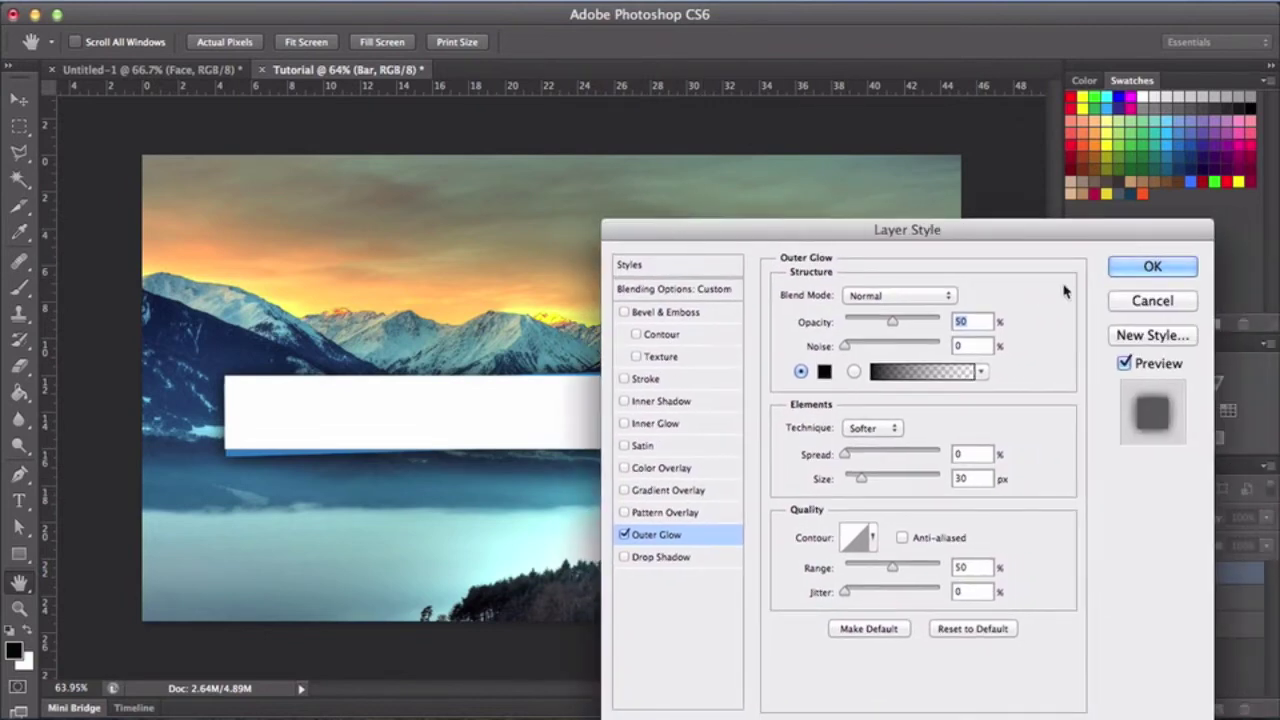
left_click(1152, 267)
key("v")
left_click_drag(386, 386, 414, 386)
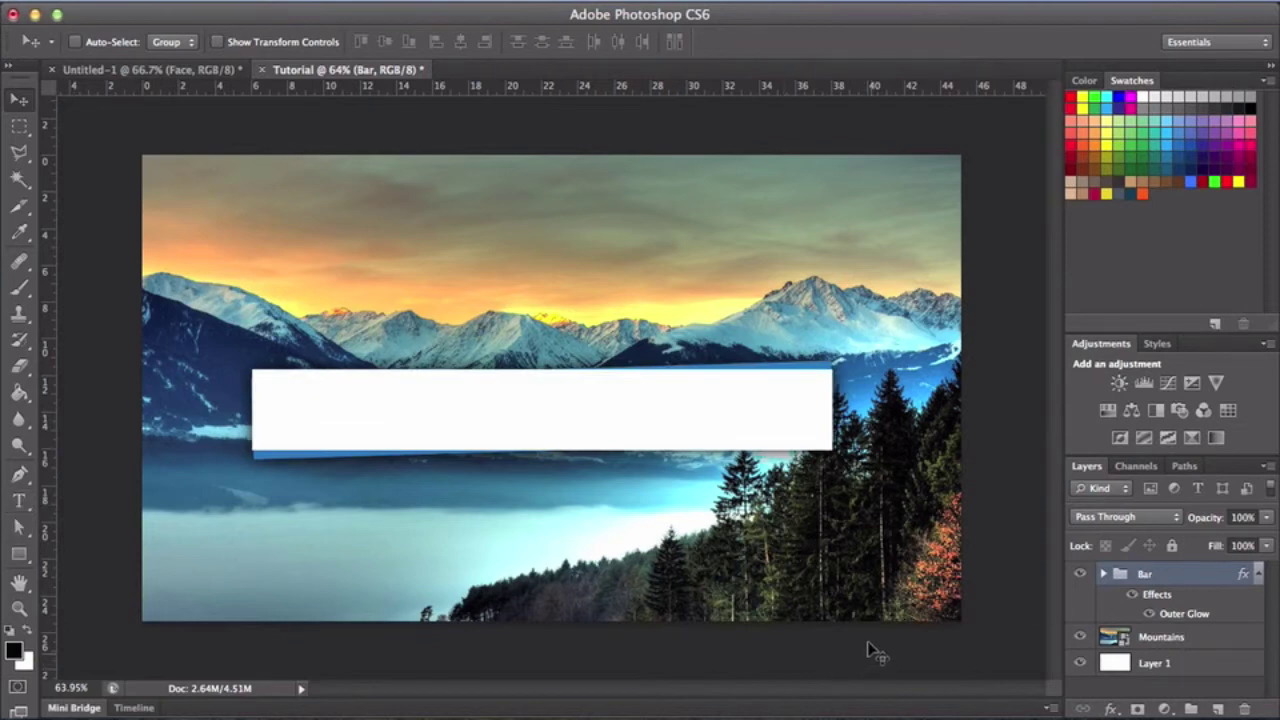
Type MOUNTAINS in 72 pt Bebas Neue on the white banner and centre it
left_click(1257, 572)
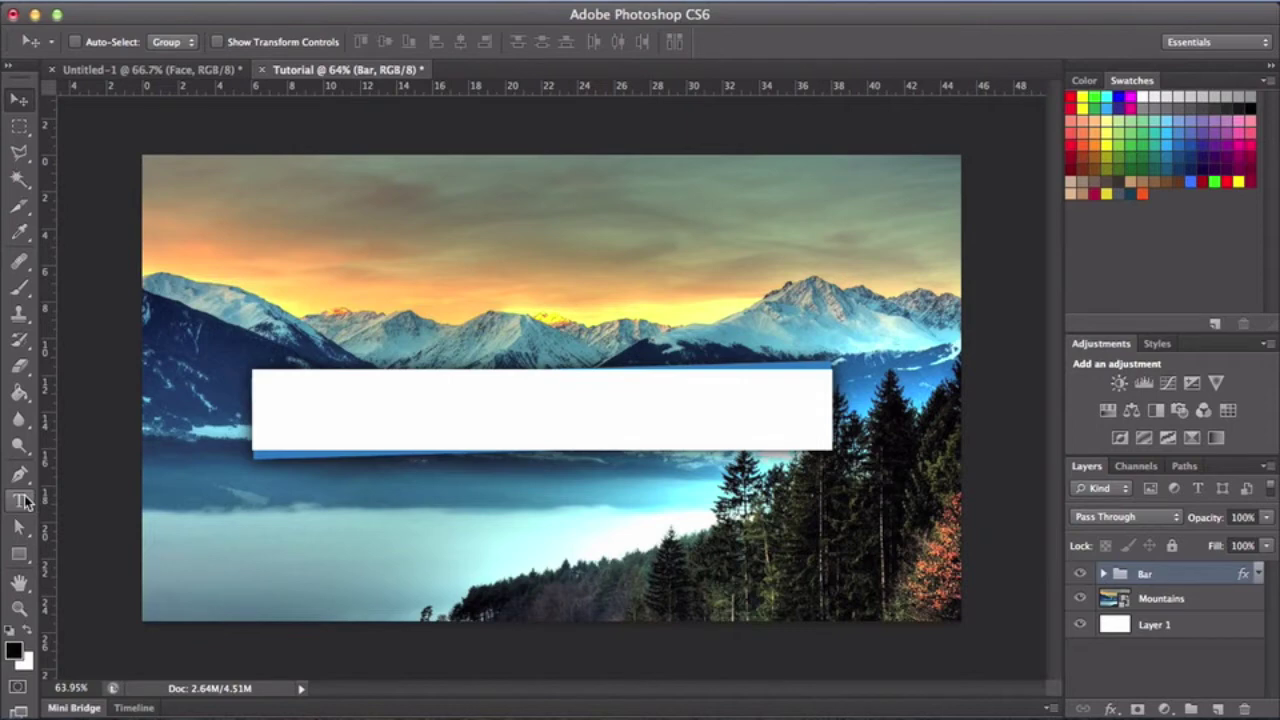
left_click(20, 500)
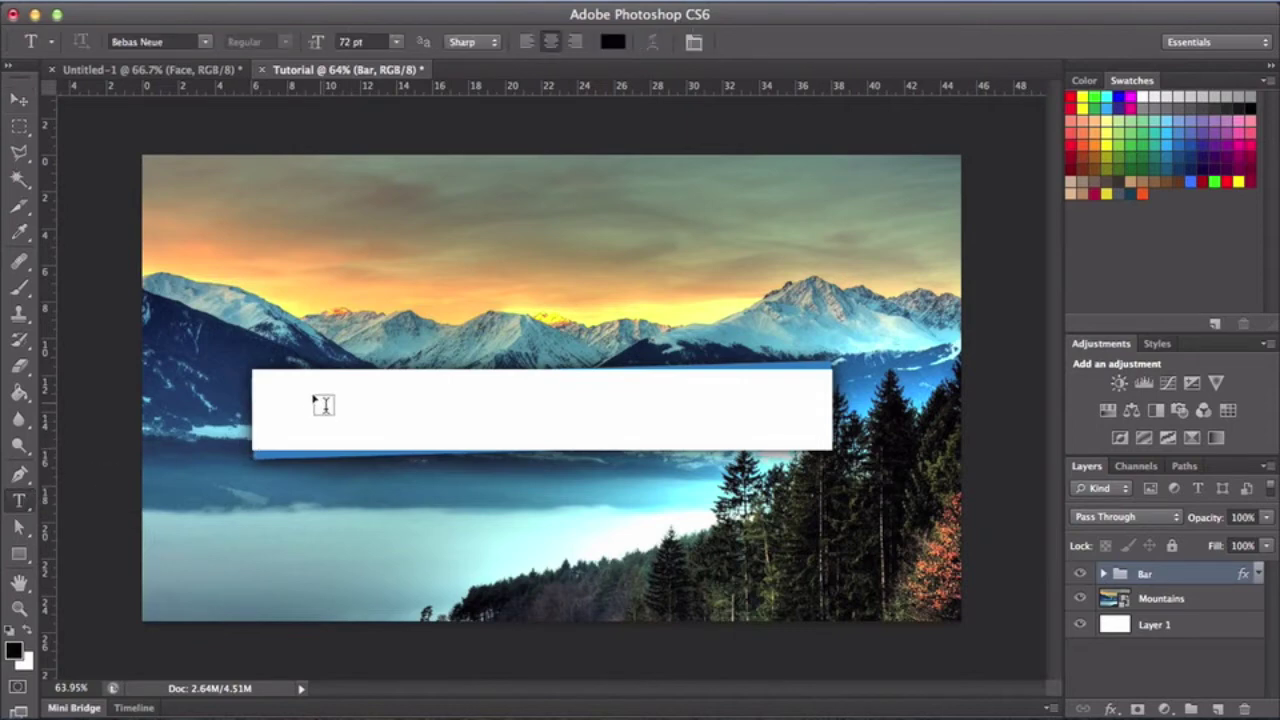
left_click(318, 400)
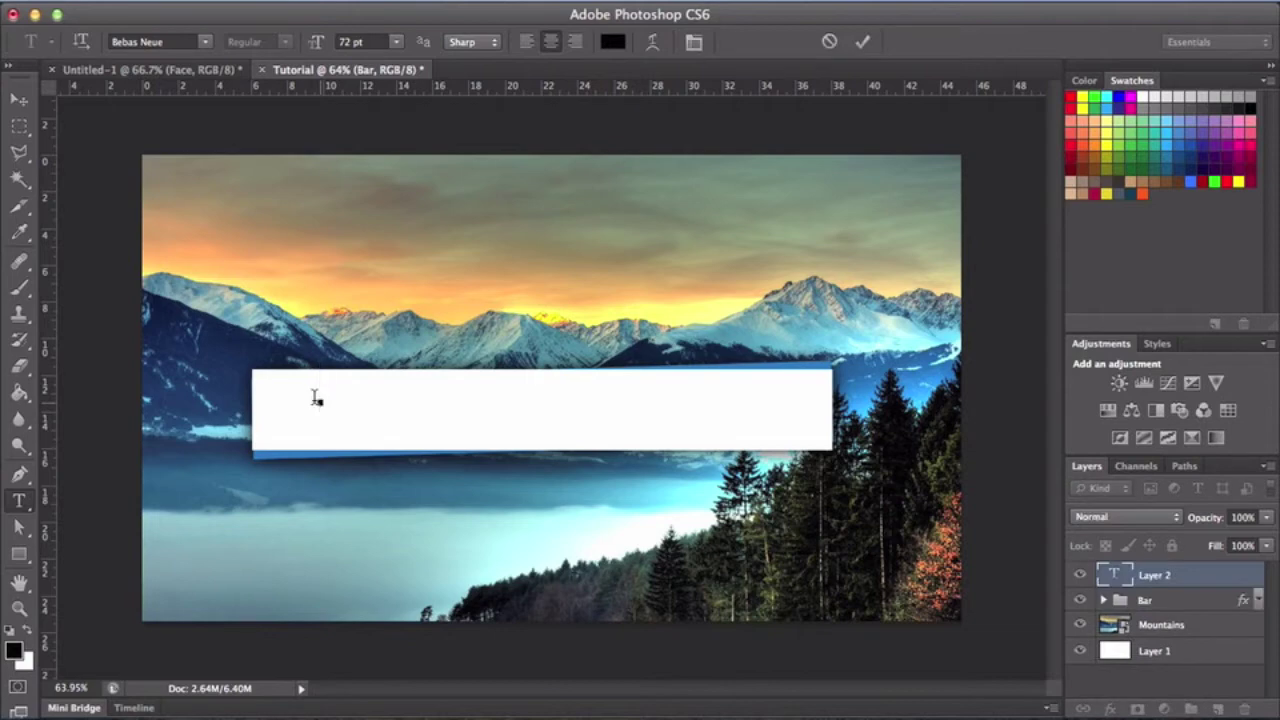
type("T")
type("MOUNTAINS")
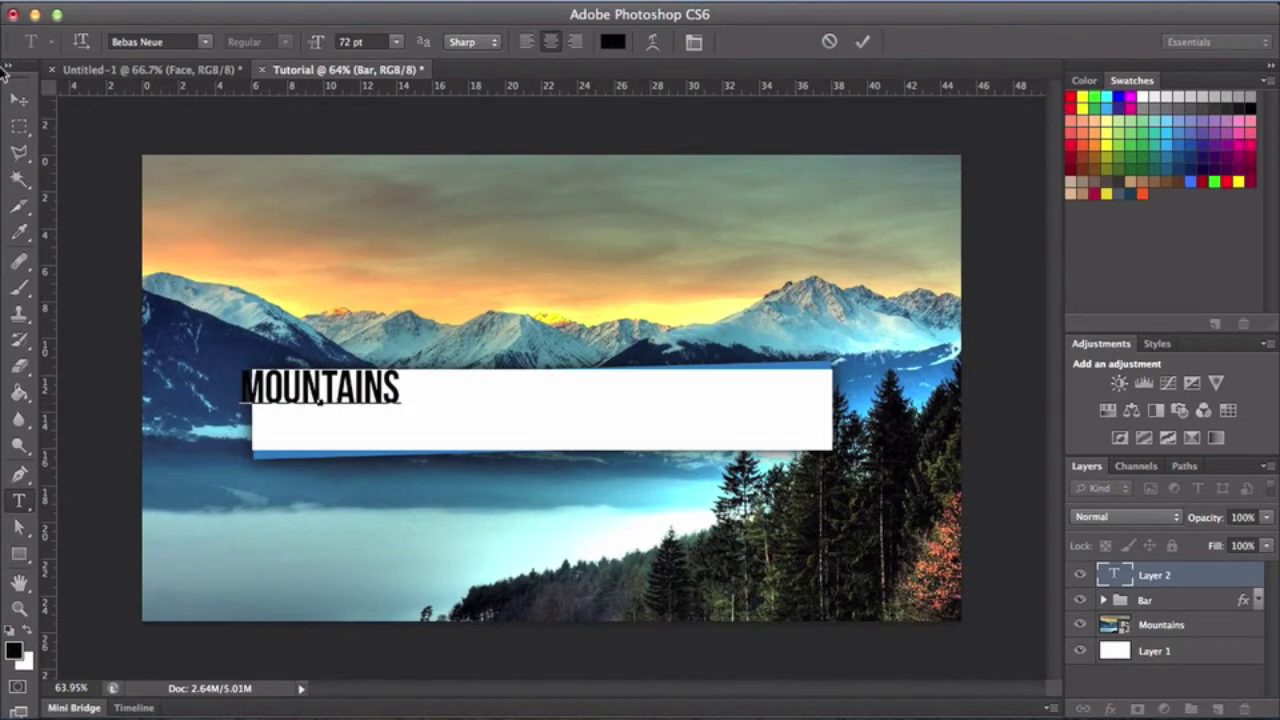
left_click(19, 100)
left_click_drag(316, 392, 509, 409)
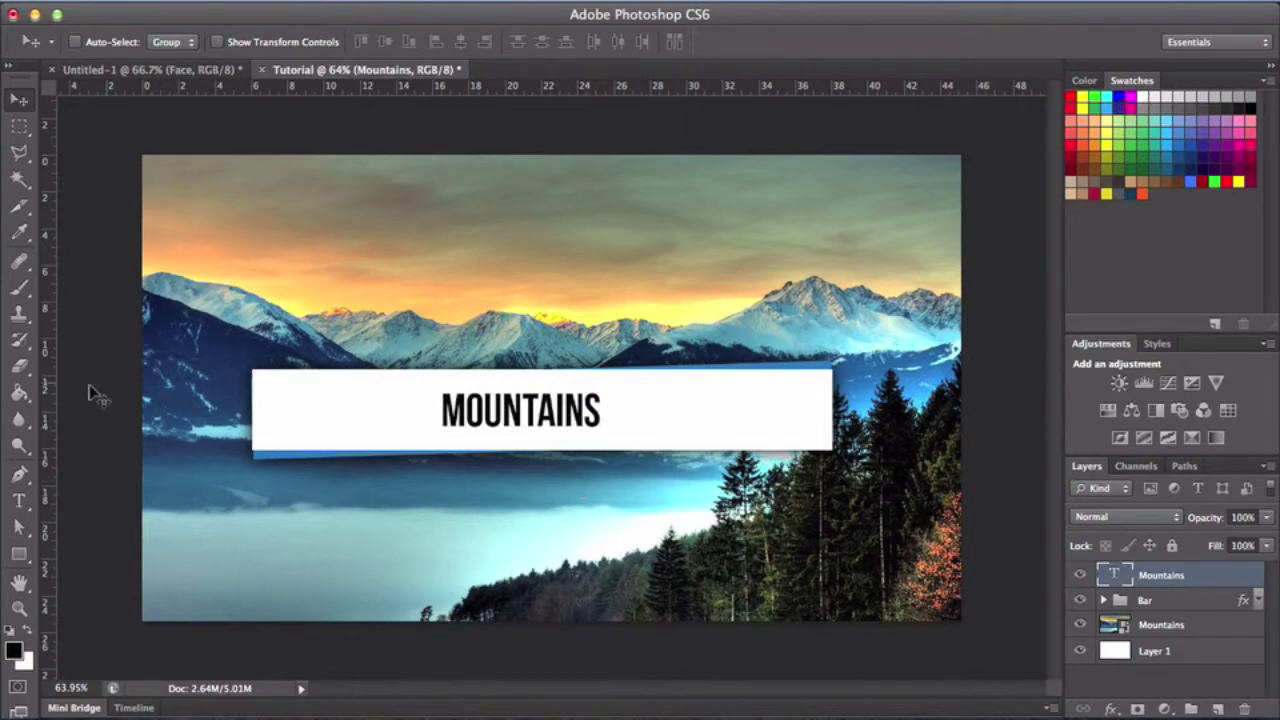
left_click(19, 500)
double_click(513, 416)
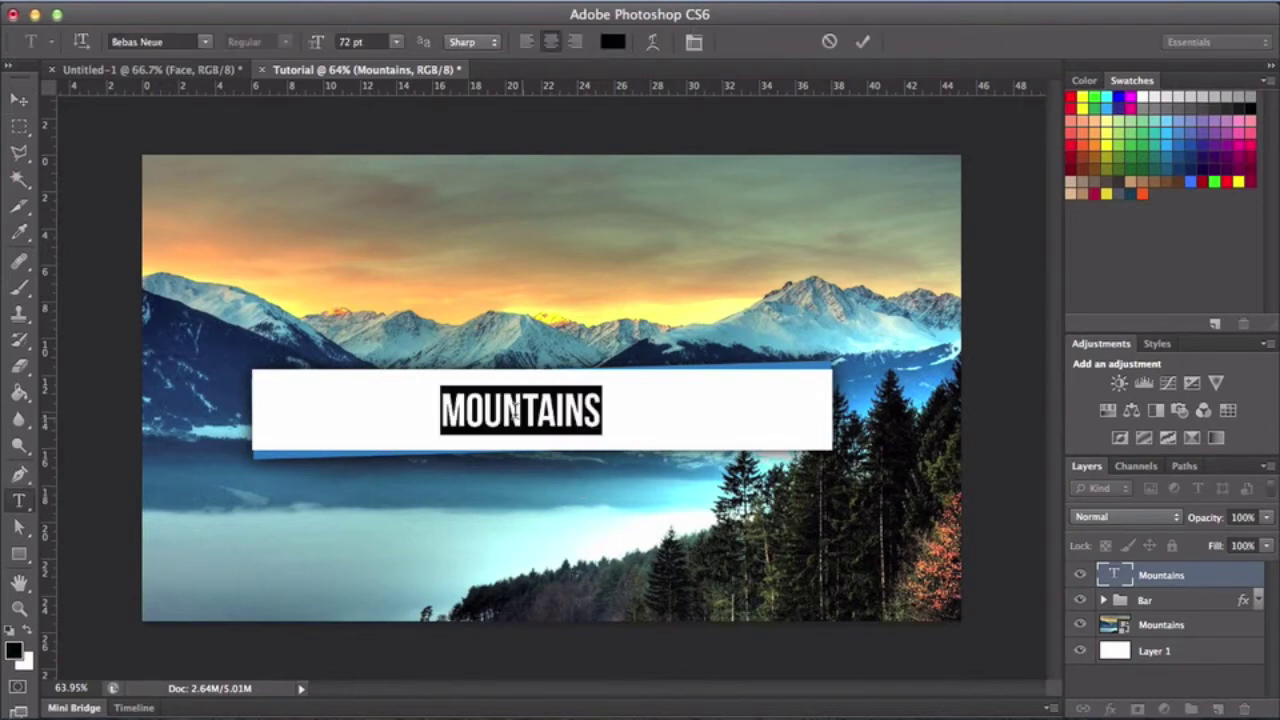
left_click(203, 42)
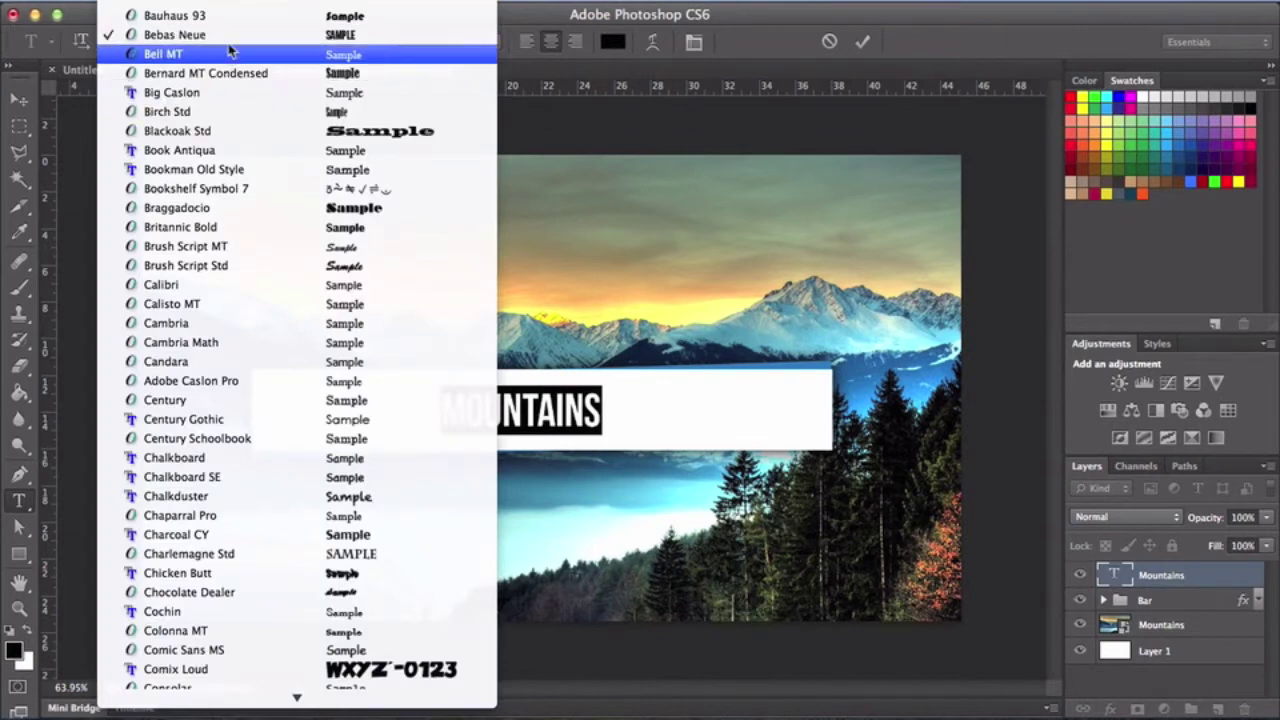
left_click(228, 37)
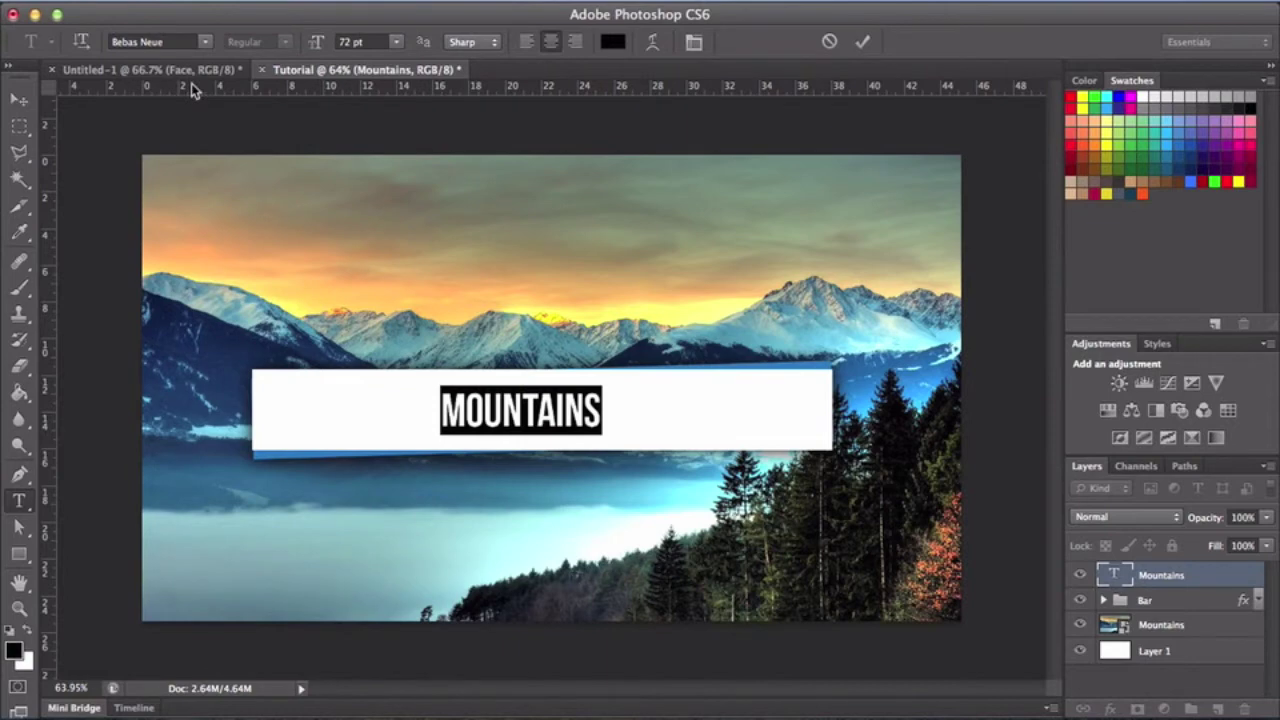
left_click(20, 100)
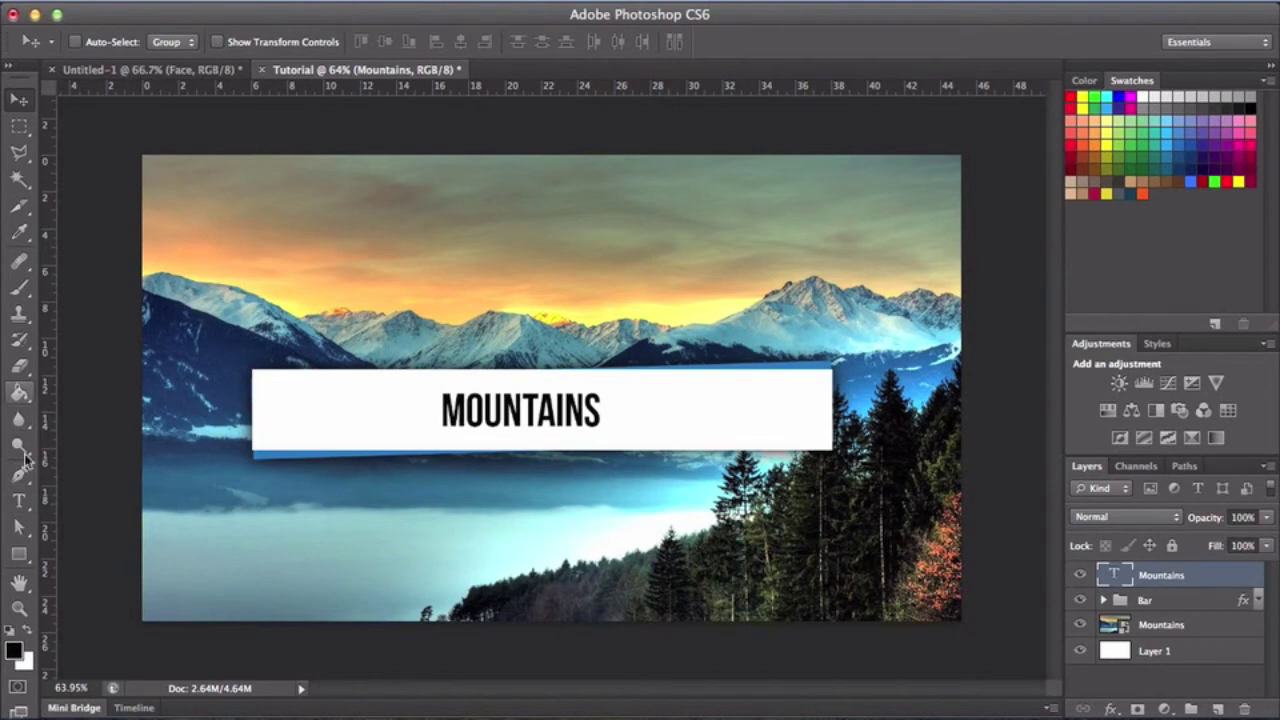
left_click(19, 500)
left_click(205, 42)
scroll(280, 578, "up", 8)
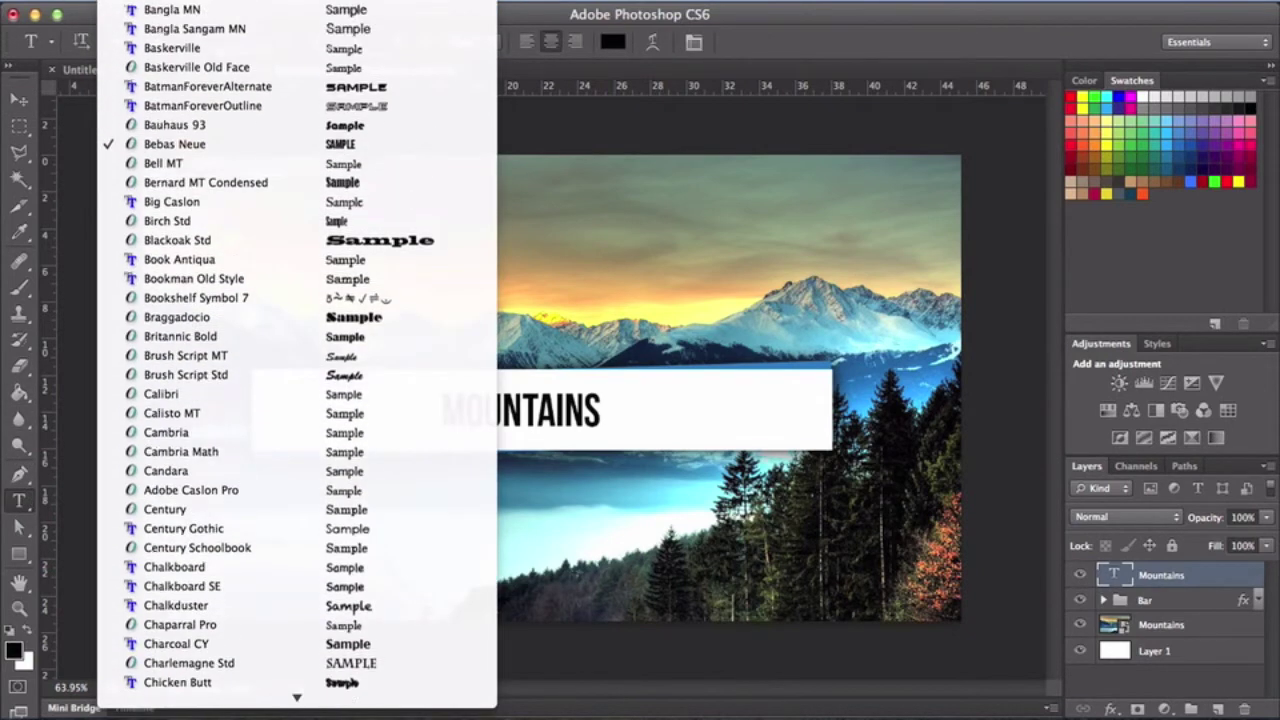
scroll(190, 640, "down", 2)
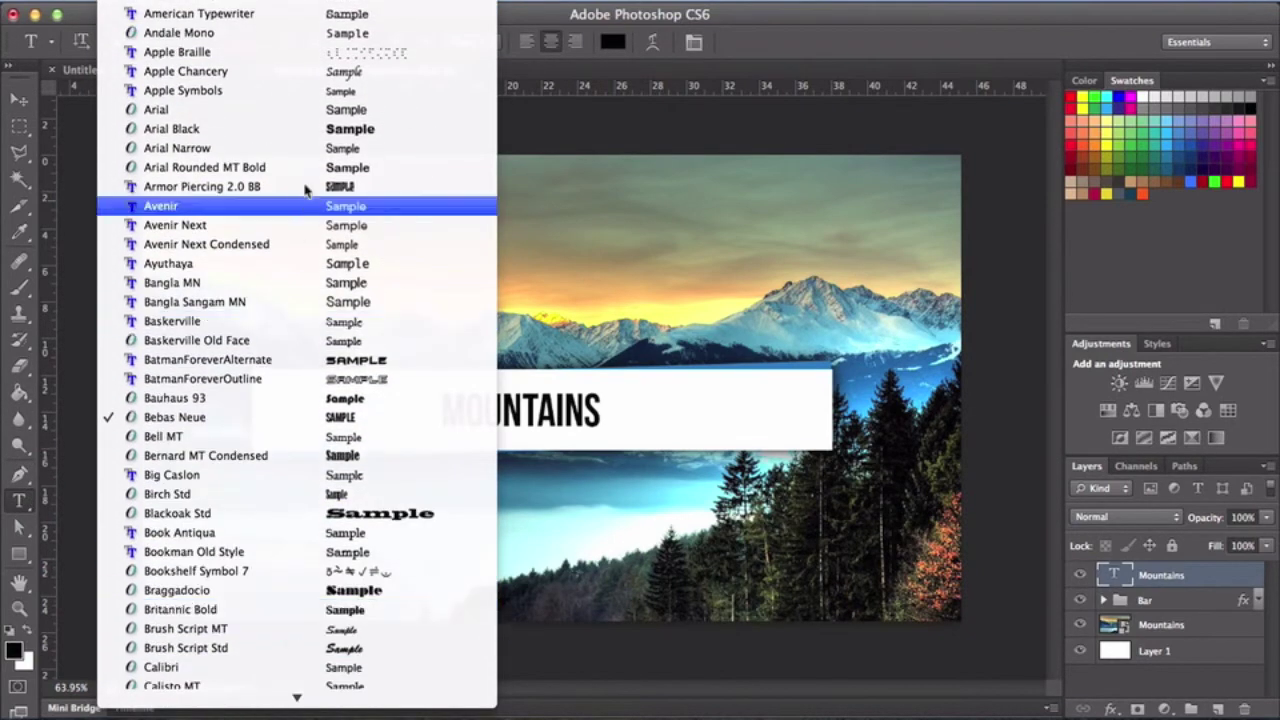
scroll(213, 78, "up", 3)
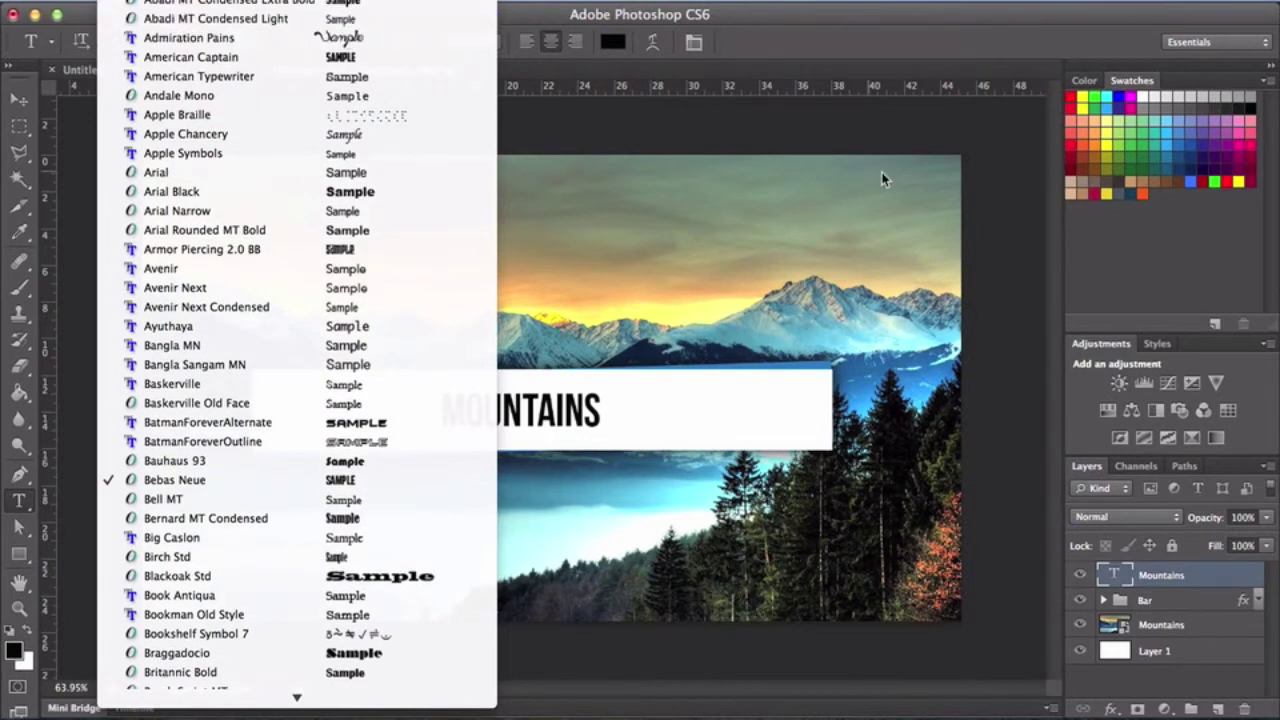
left_click(18, 98)
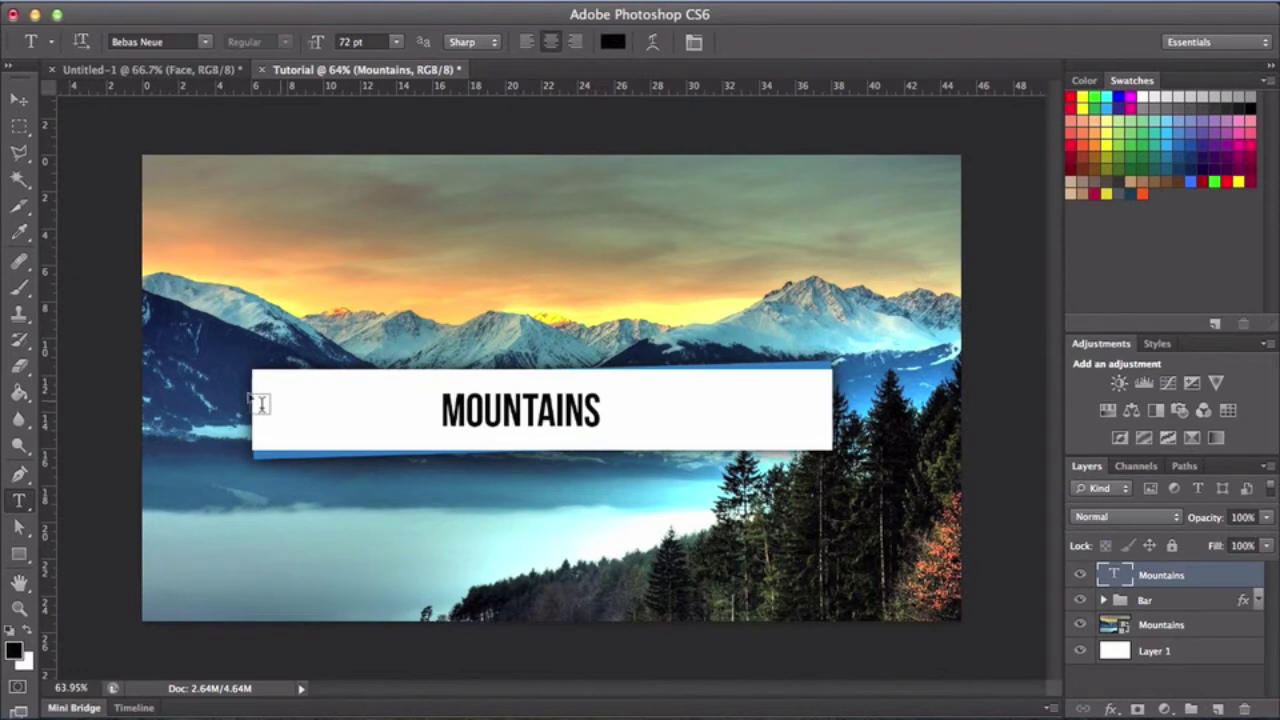
left_click(19, 101)
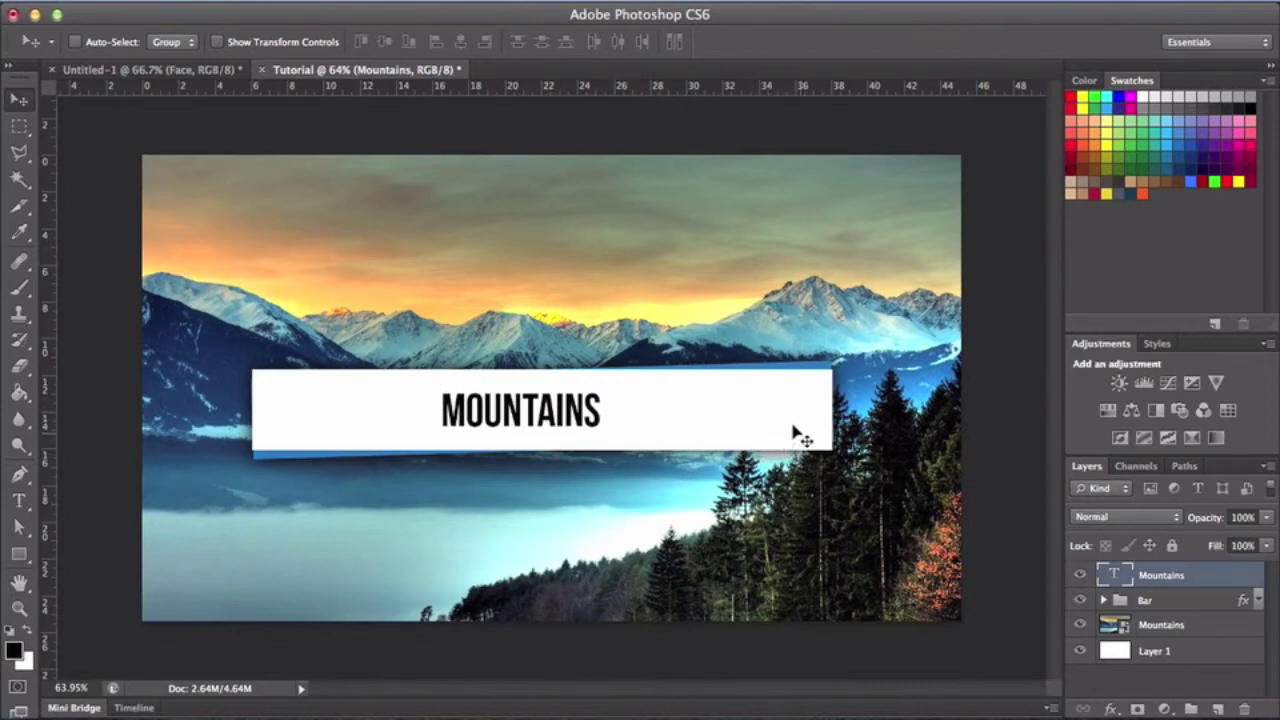
Scale the MOUNTAINS text up to about 159% and re-centre it on the banner
key("ctrl+t")
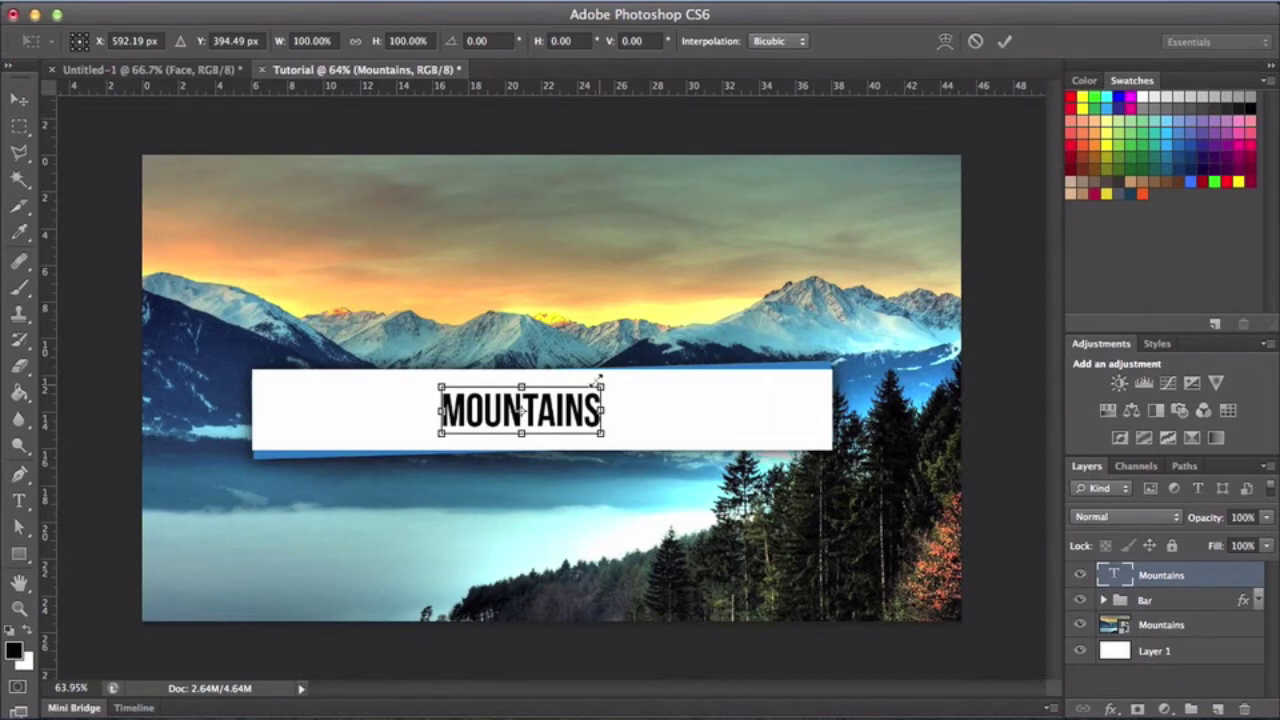
left_click_drag(598, 382, 648, 373)
double_click(612, 405)
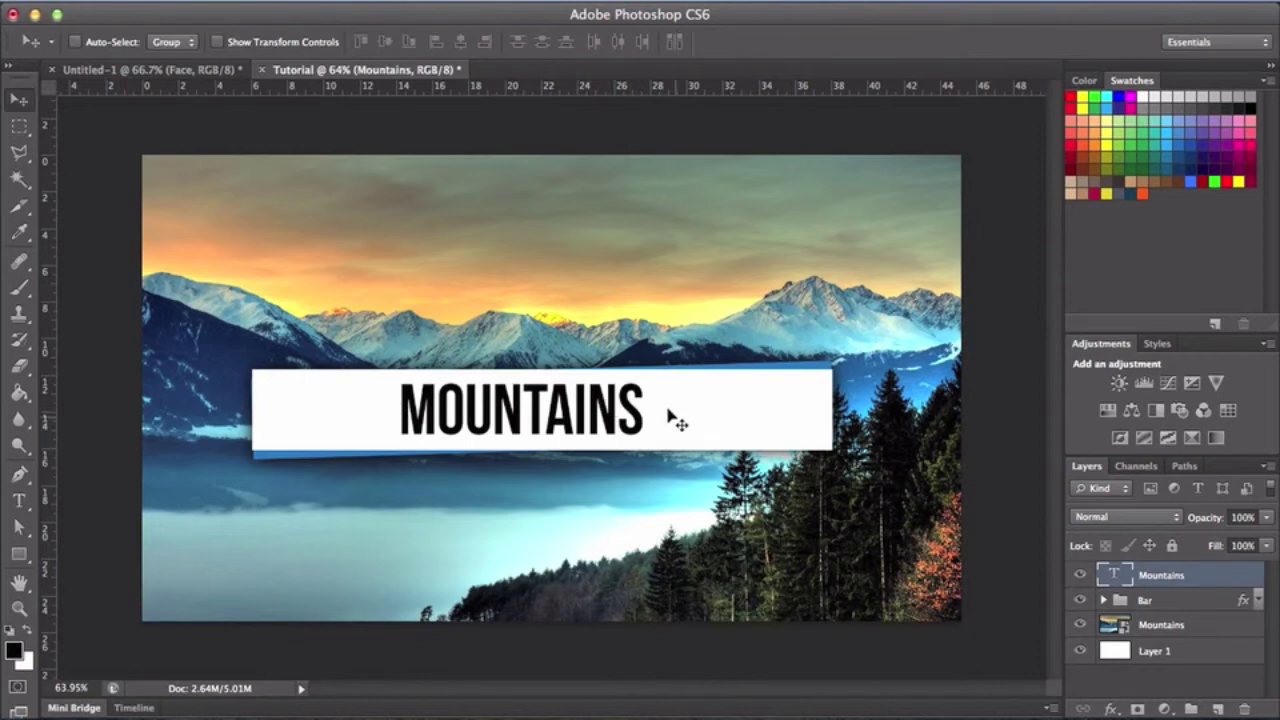
key("Right")
key("Right")
key("Right")
key("Right")
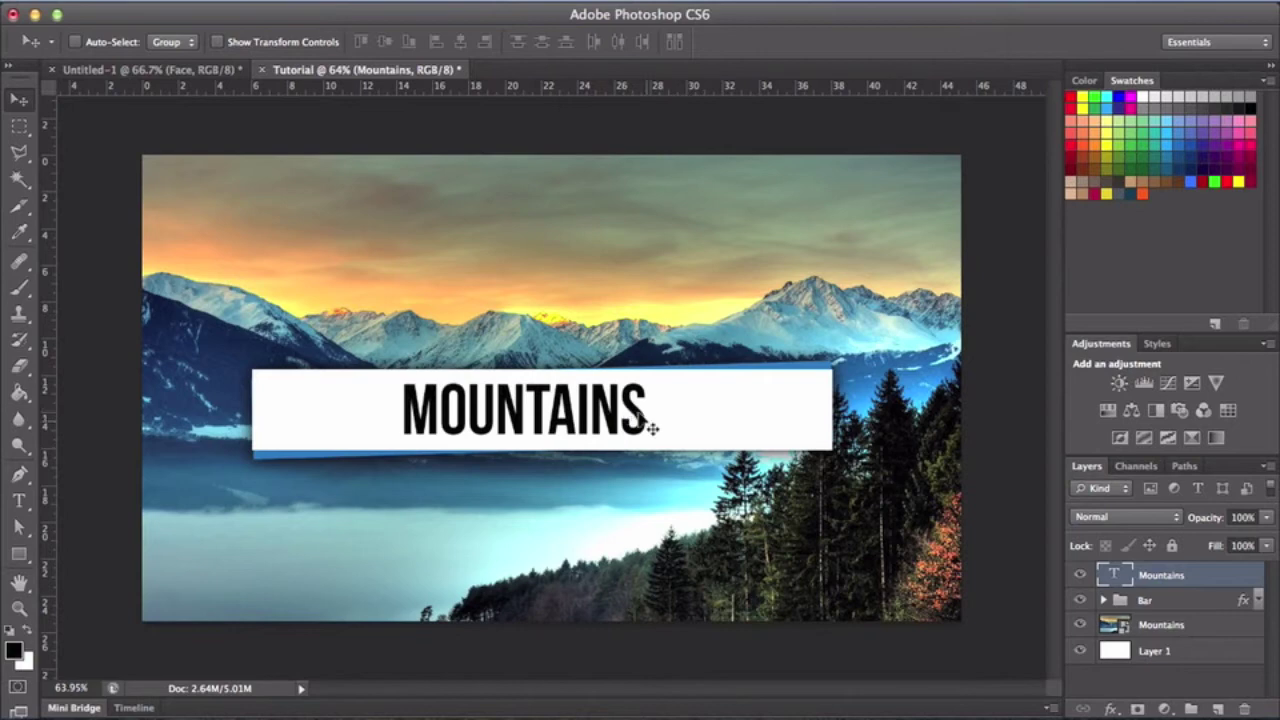
mouse_move(578, 412)
left_mouse_down()
mouse_move(779, 377)
mouse_move(474, 420)
mouse_move(568, 412)
left_mouse_up()
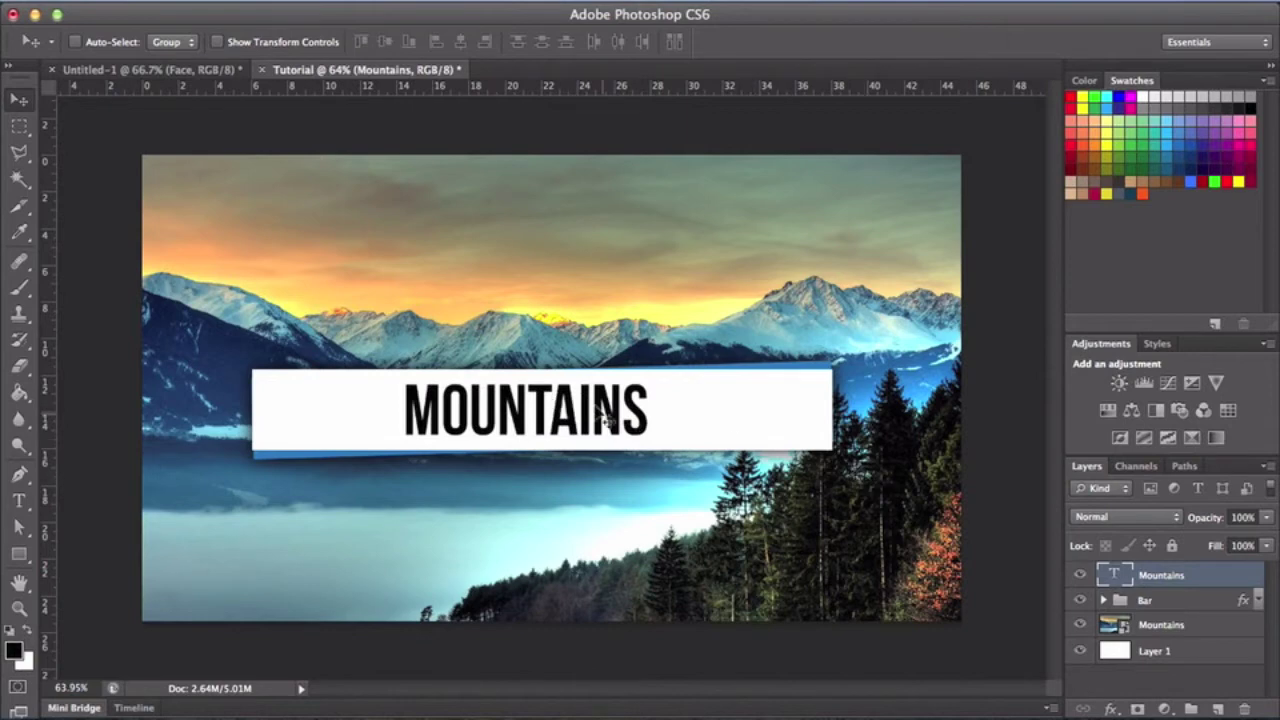
Give the MOUNTAINS layer a Color Overlay sampled from the blue strip (#1f80bd)
double_click(1212, 572)
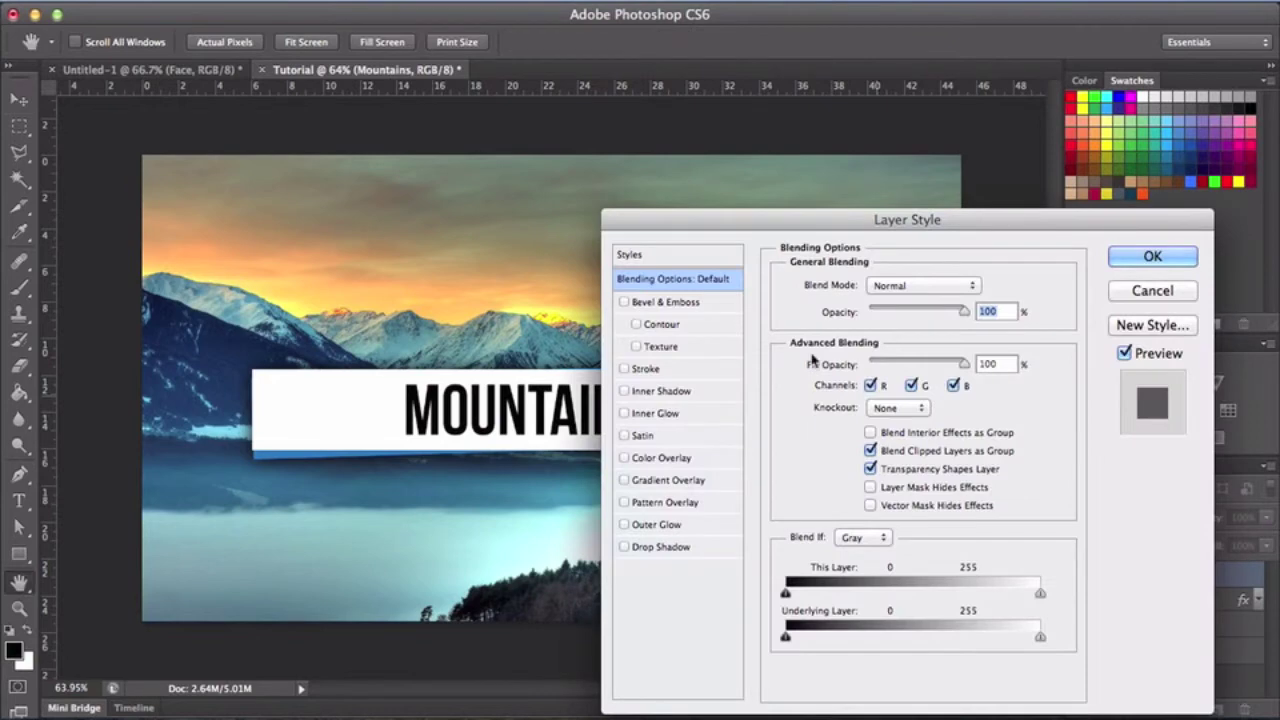
left_click_drag(884, 222, 928, 152)
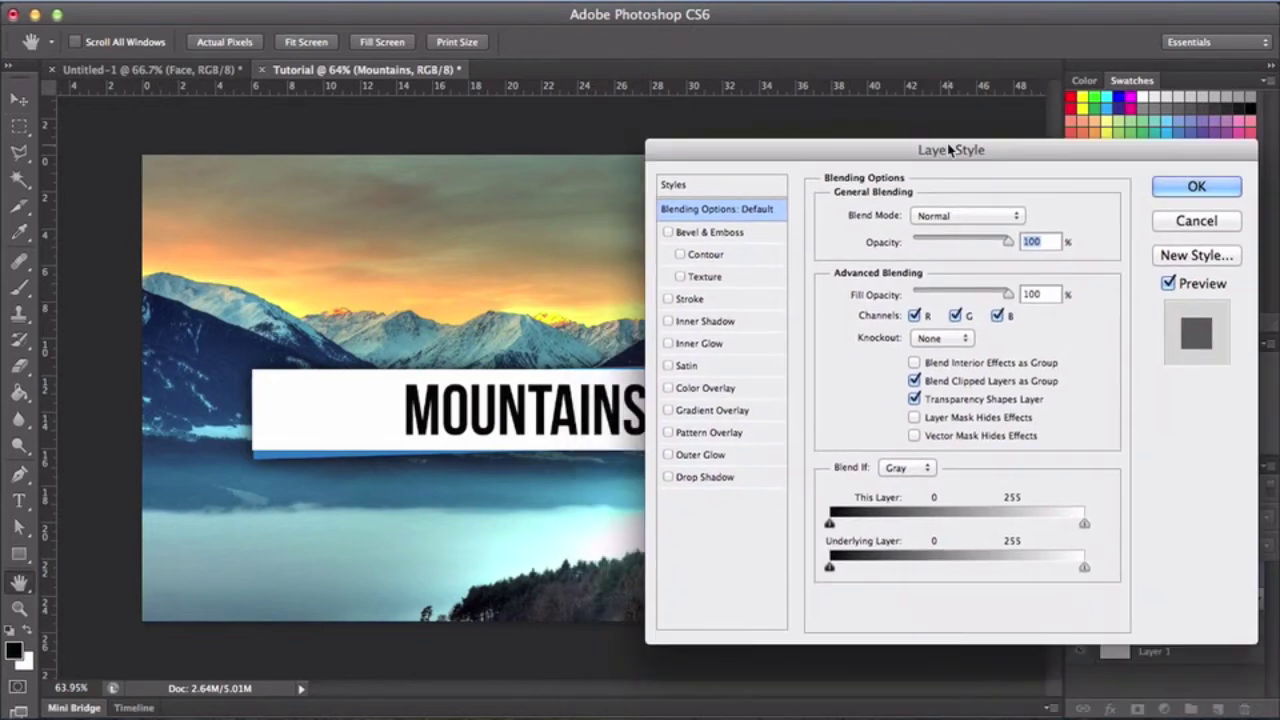
left_click(667, 388)
left_click(724, 390)
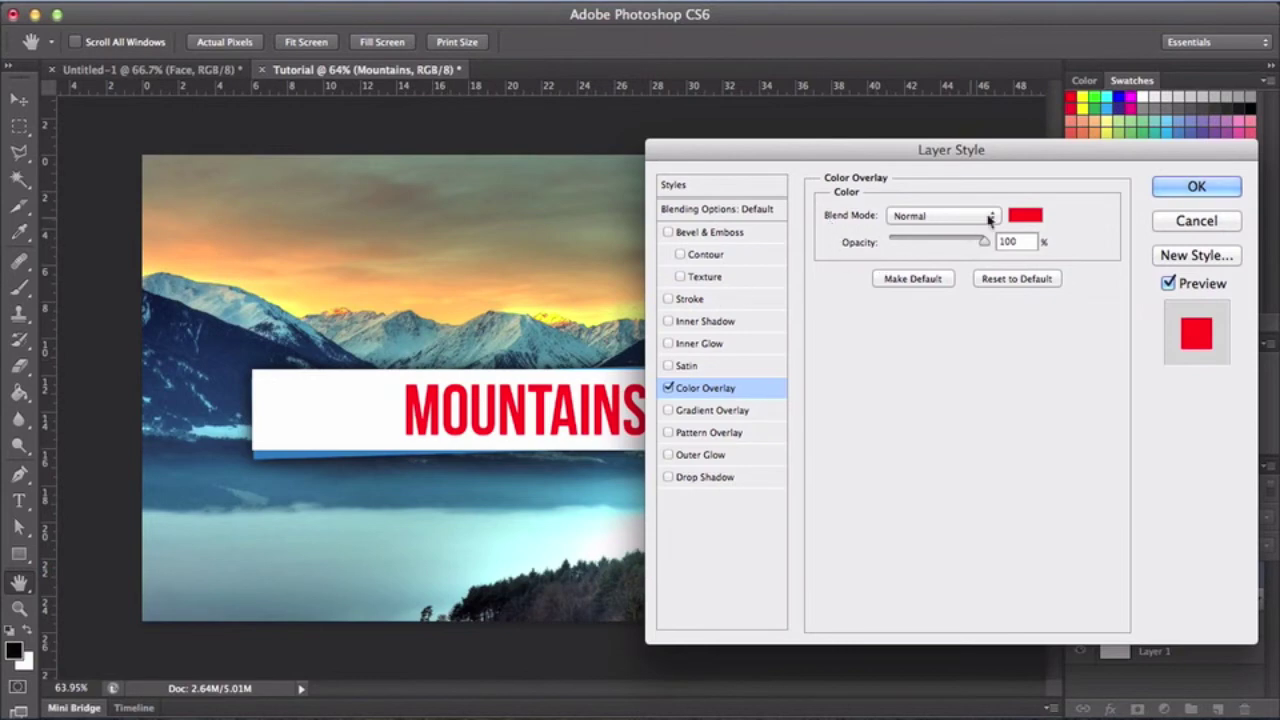
left_click(1027, 215)
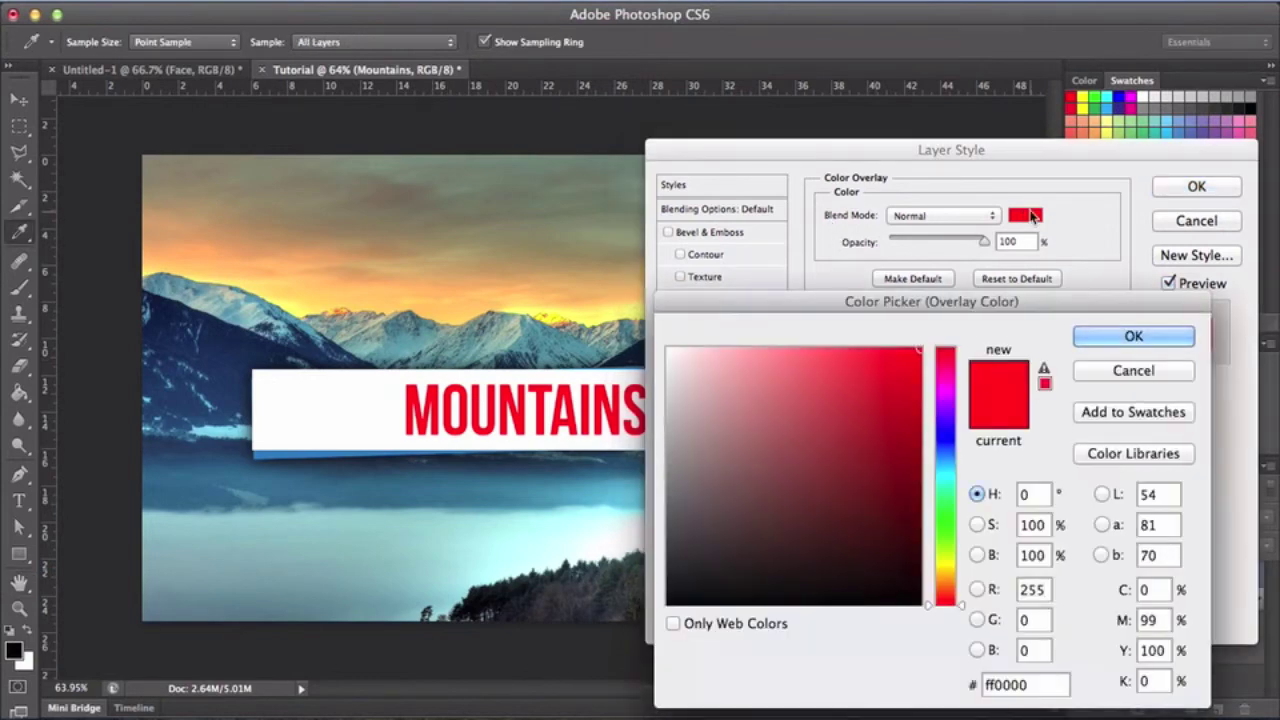
left_click(260, 453)
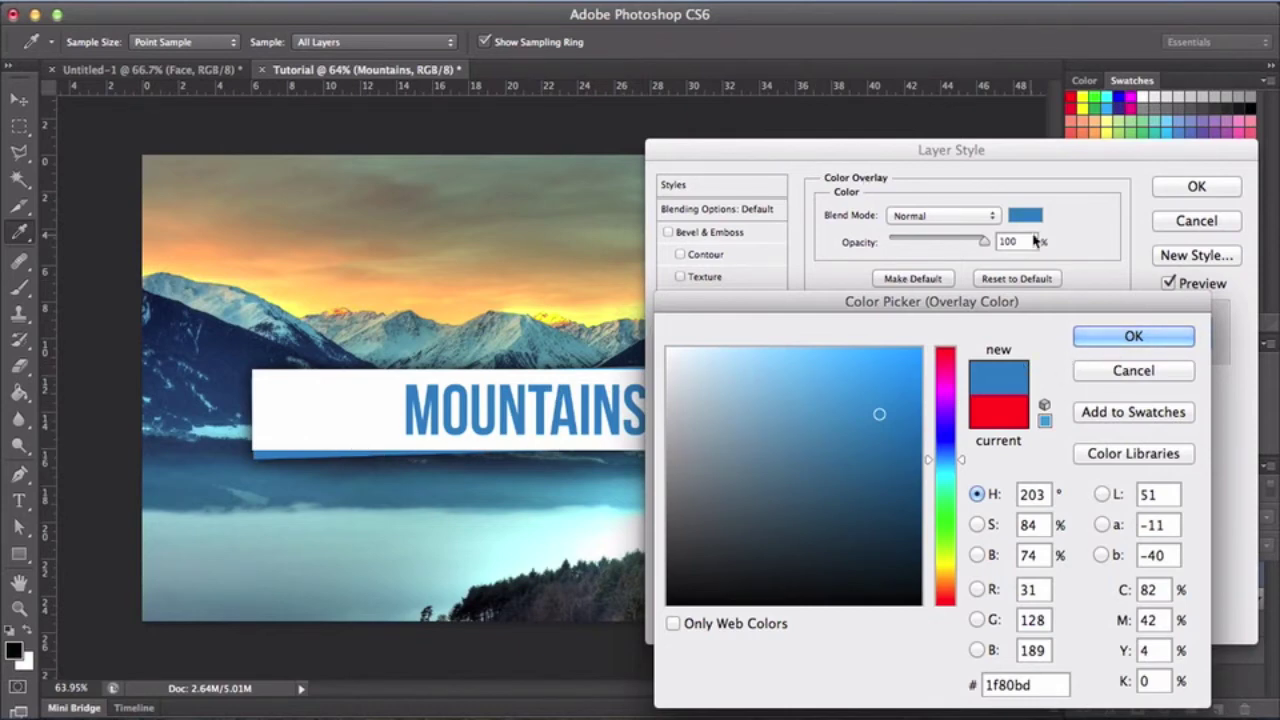
left_click(1113, 342)
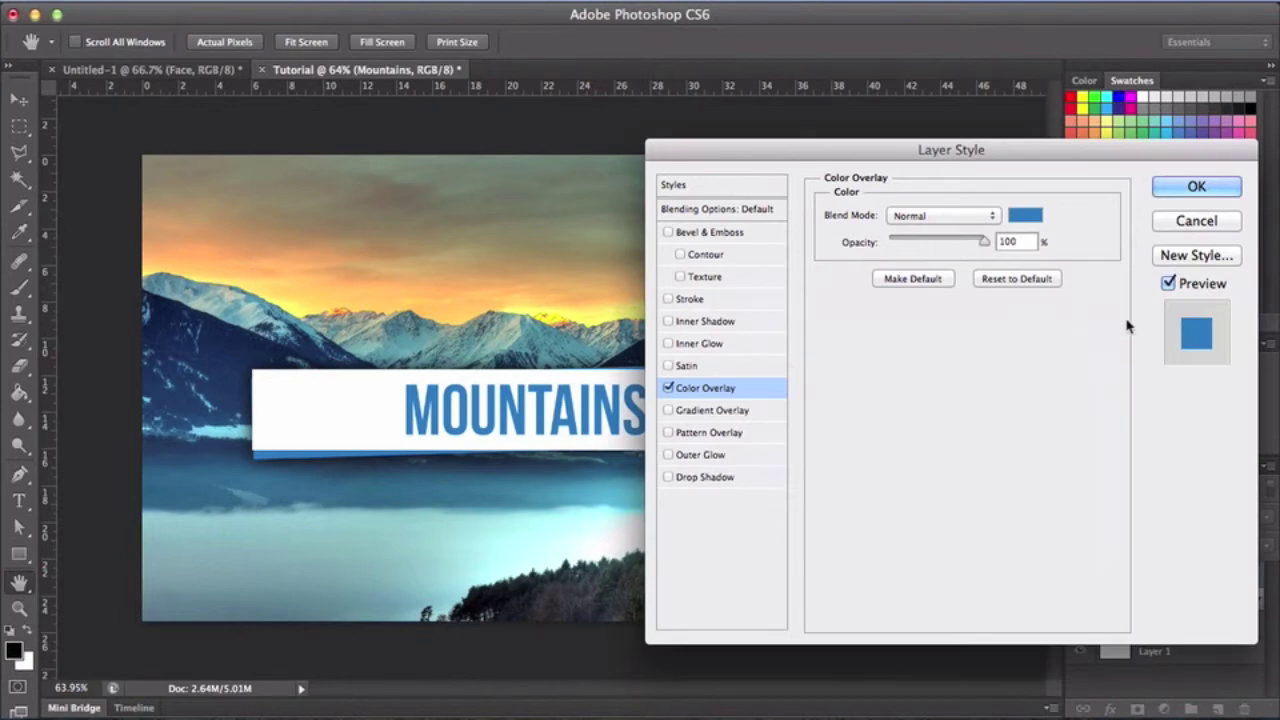
left_click(1190, 188)
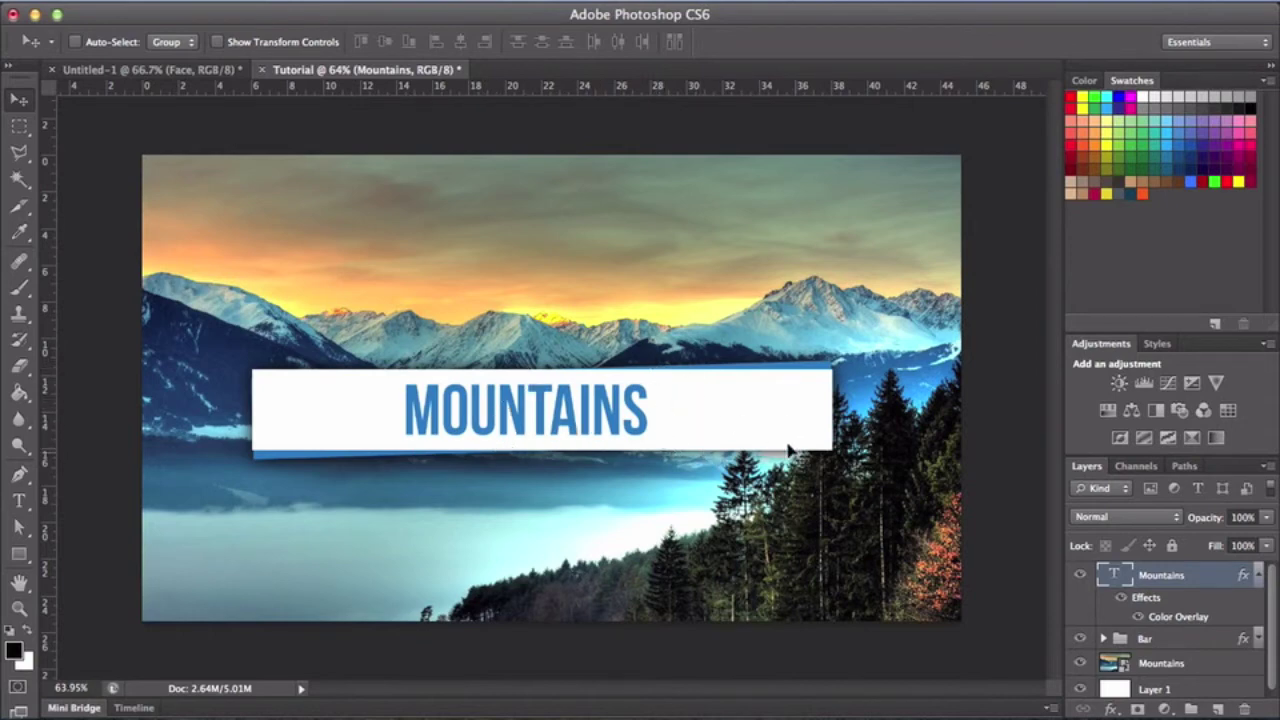
key("Right")
key("Right")
key("Right")
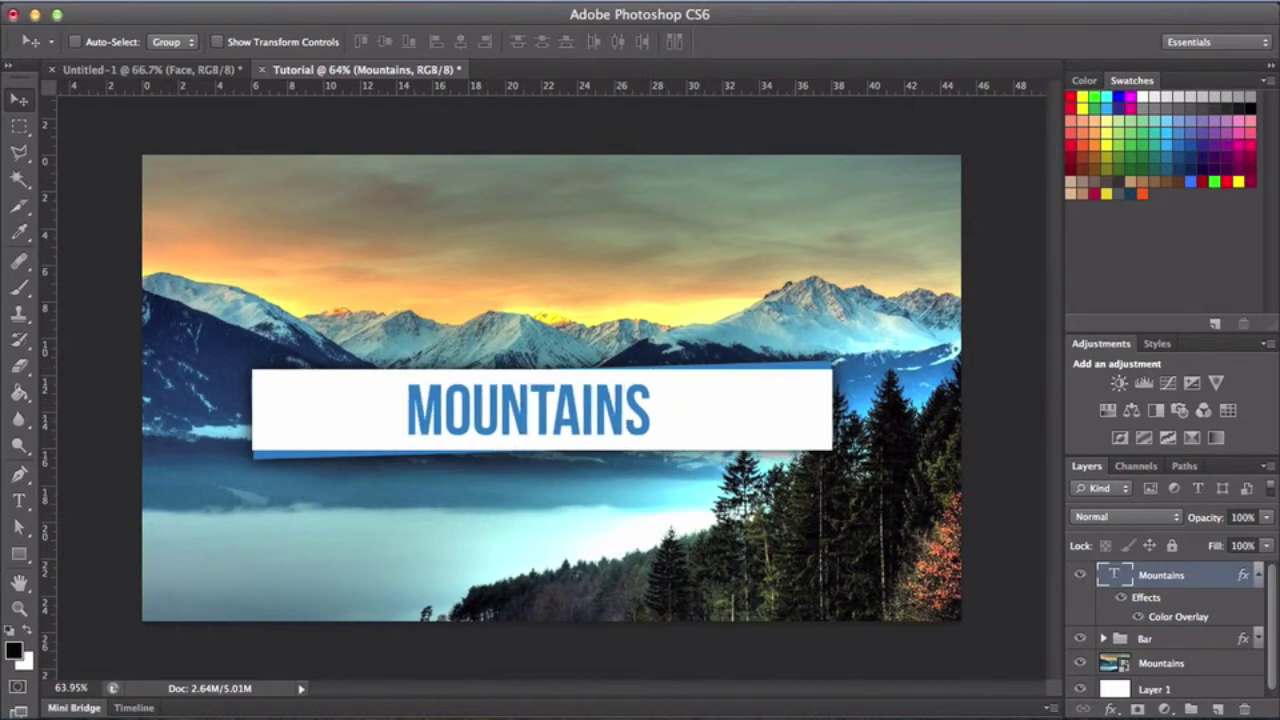
Give the MOUNTAINS title an Inner Shadow with 5 px distance, 6% choke and 8 px size
double_click(1206, 575)
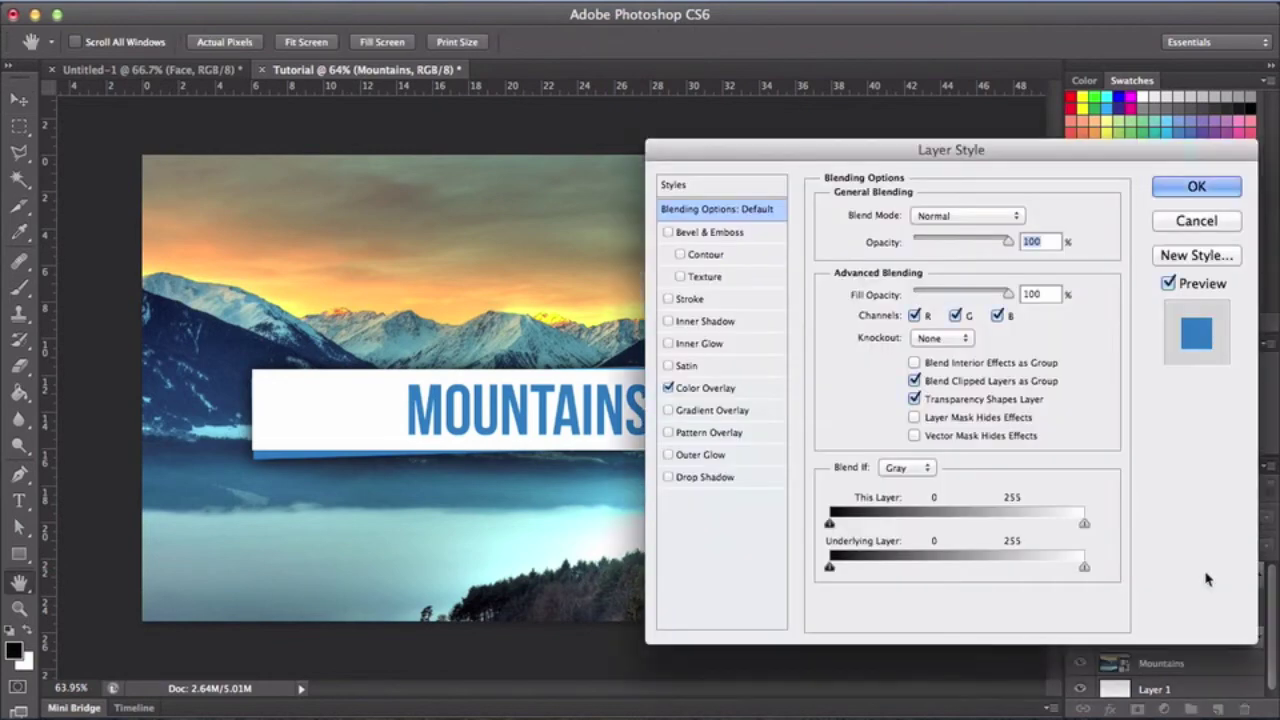
left_click(668, 321)
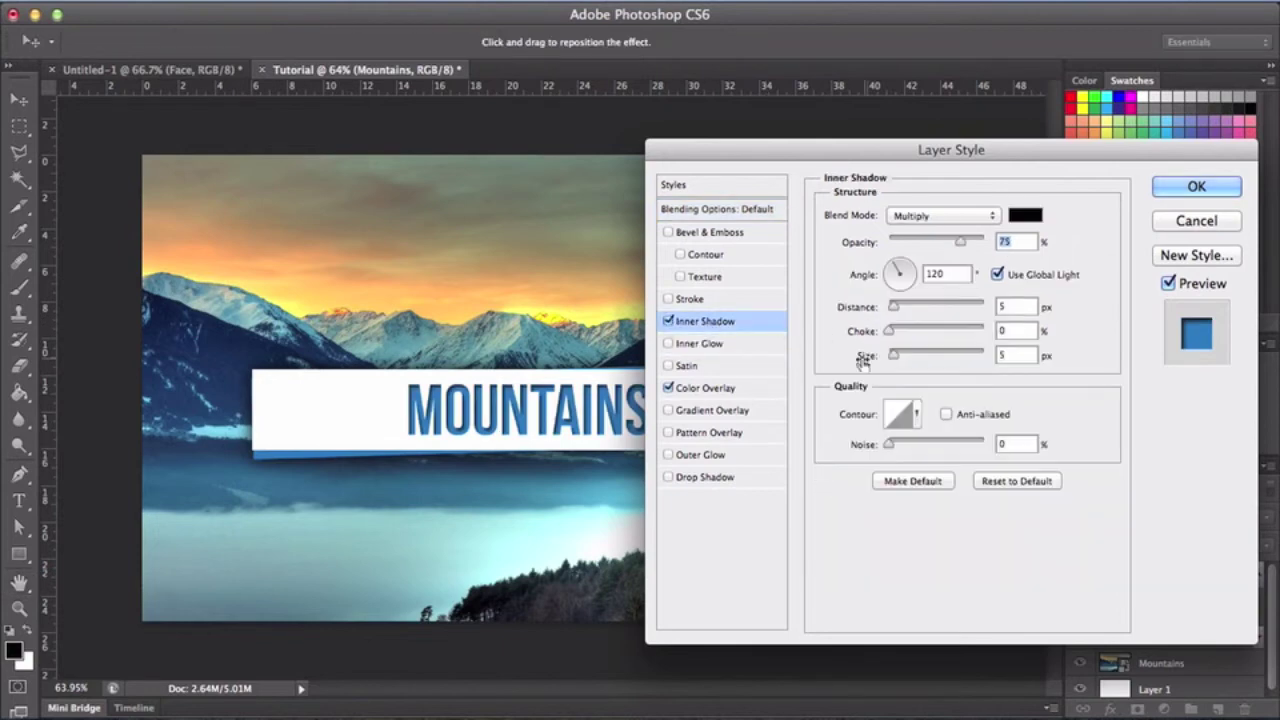
mouse_move(722, 155)
left_mouse_down()
mouse_move(830, 156)
mouse_move(731, 163)
left_mouse_up()
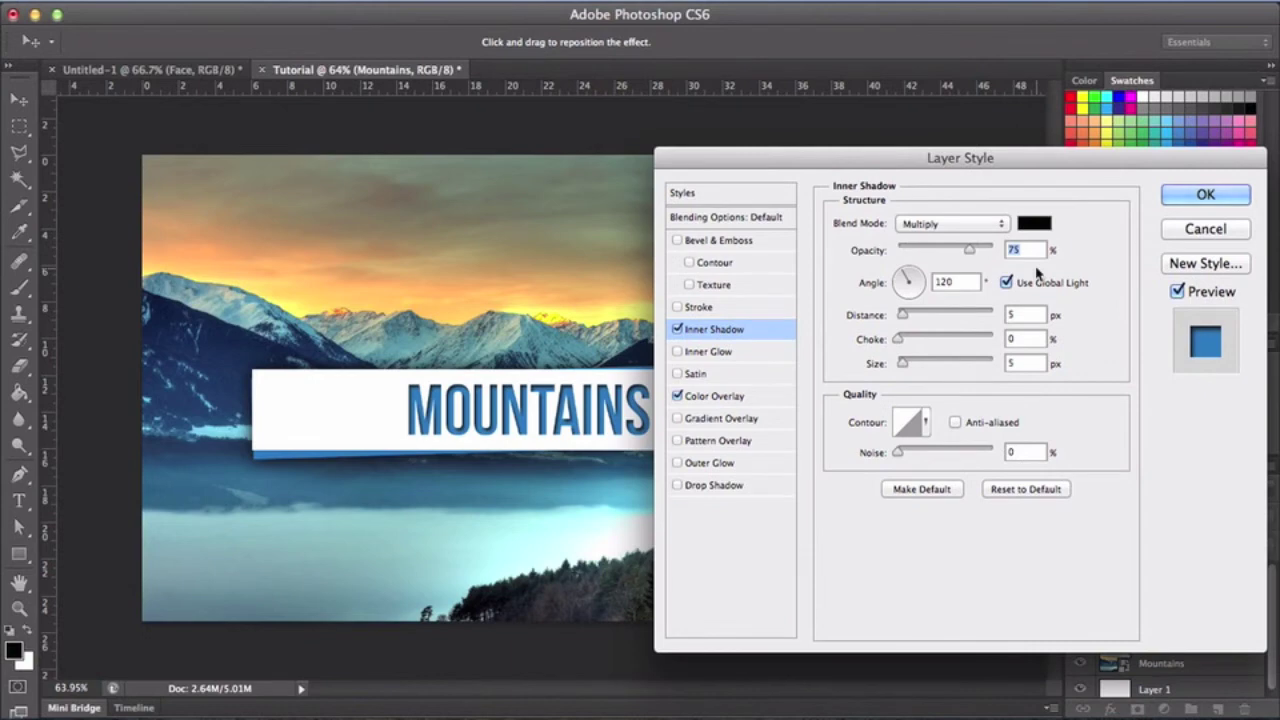
type("50")
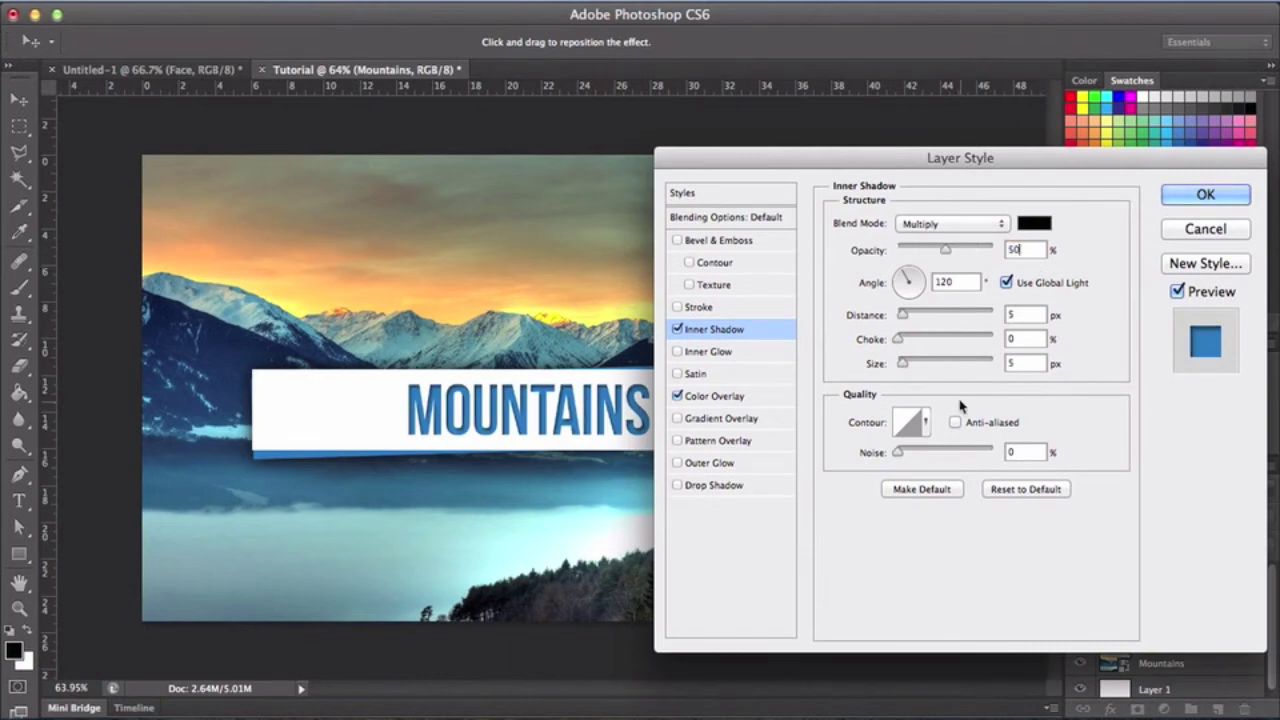
left_click_drag(922, 365, 903, 365)
mouse_move(903, 315)
left_mouse_down()
mouse_move(950, 317)
mouse_move(918, 317)
left_mouse_up()
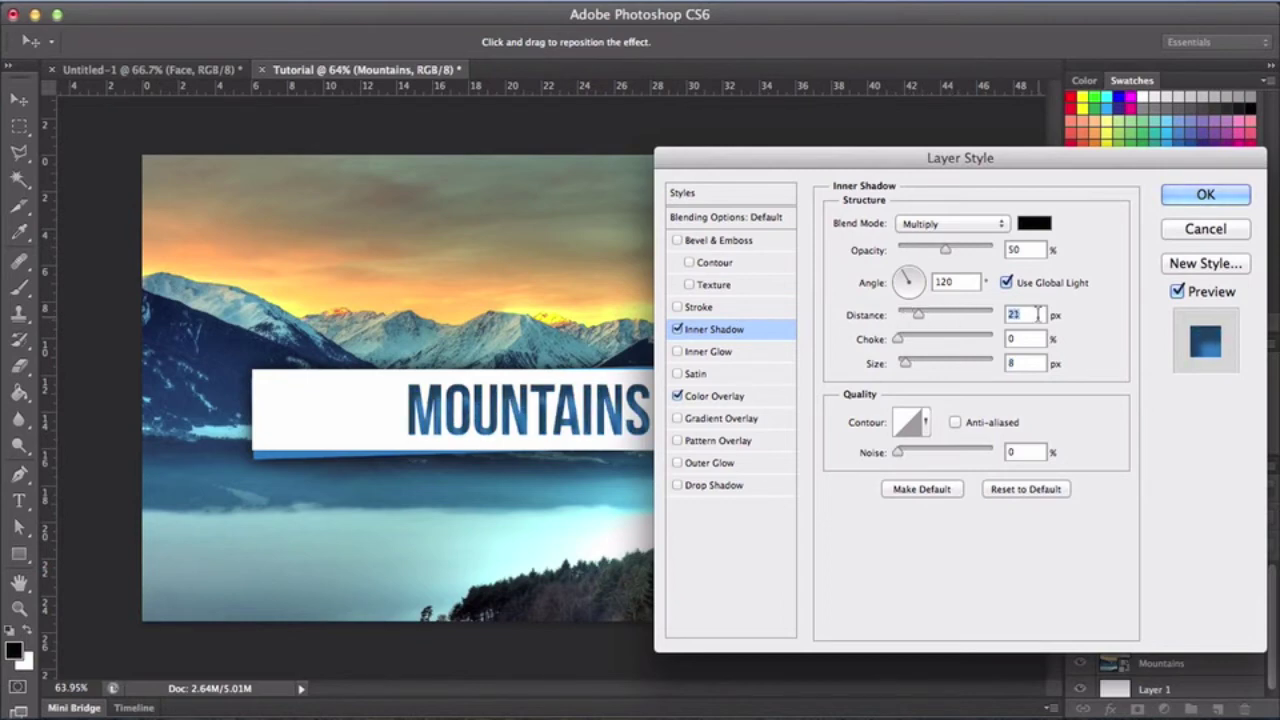
type("5")
mouse_move(899, 340)
left_mouse_down()
mouse_move(936, 343)
mouse_move(910, 343)
left_mouse_up()
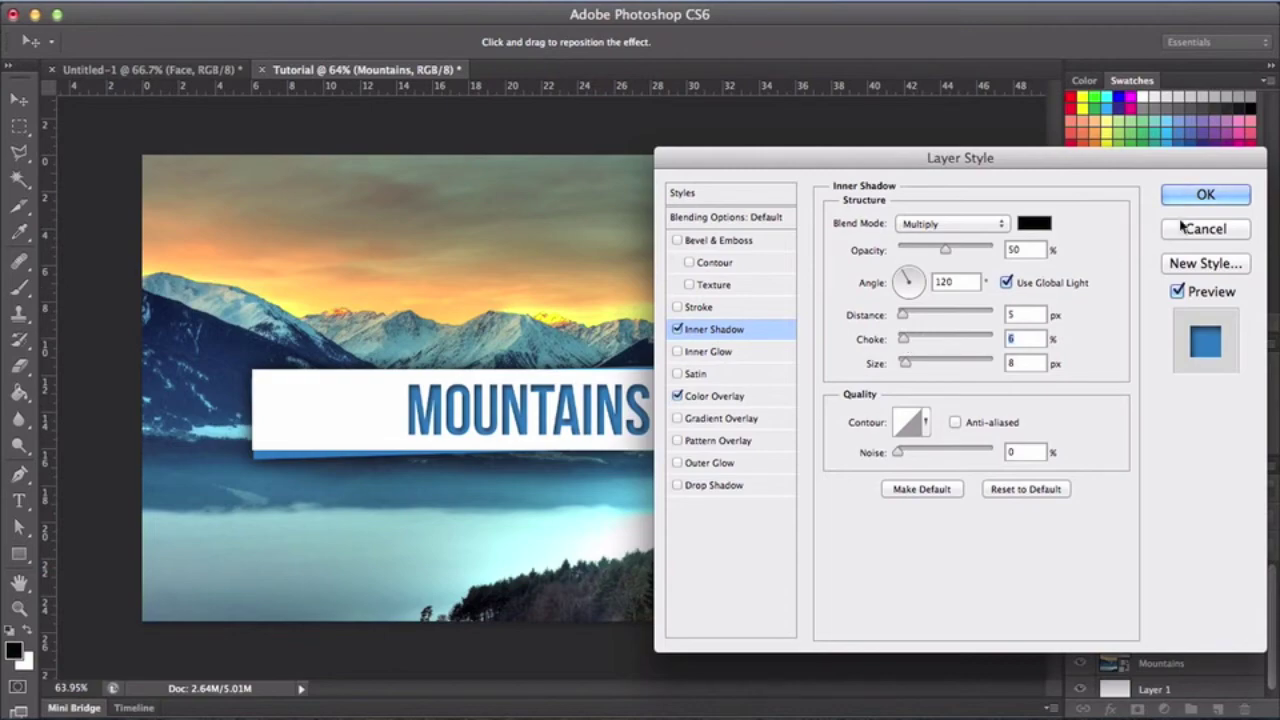
key("Return")
left_click(18, 607)
left_click_drag(352, 587, 409, 549)
scroll(409, 549, "down", 1)
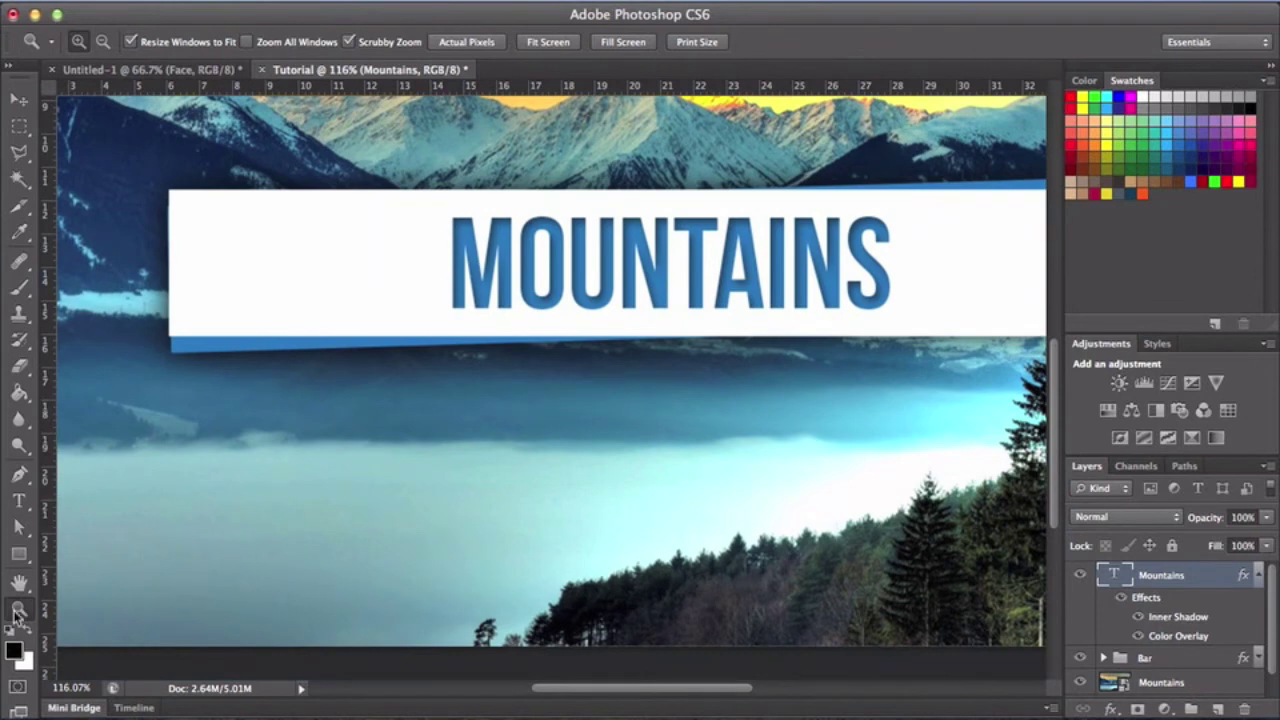
Zoom the view back out to show the whole image
scroll(510, 505, "right", 1)
scroll(510, 505, "right", 1)
left_click(508, 505, "alt")
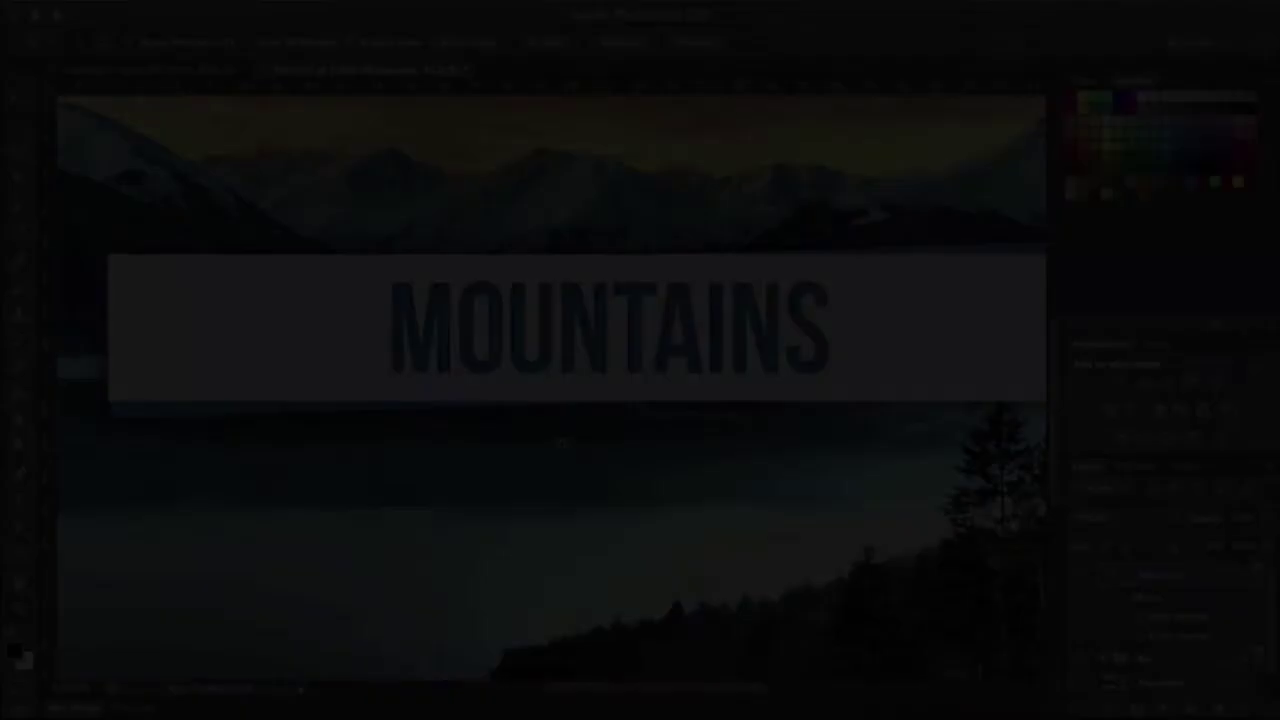
key("alt")
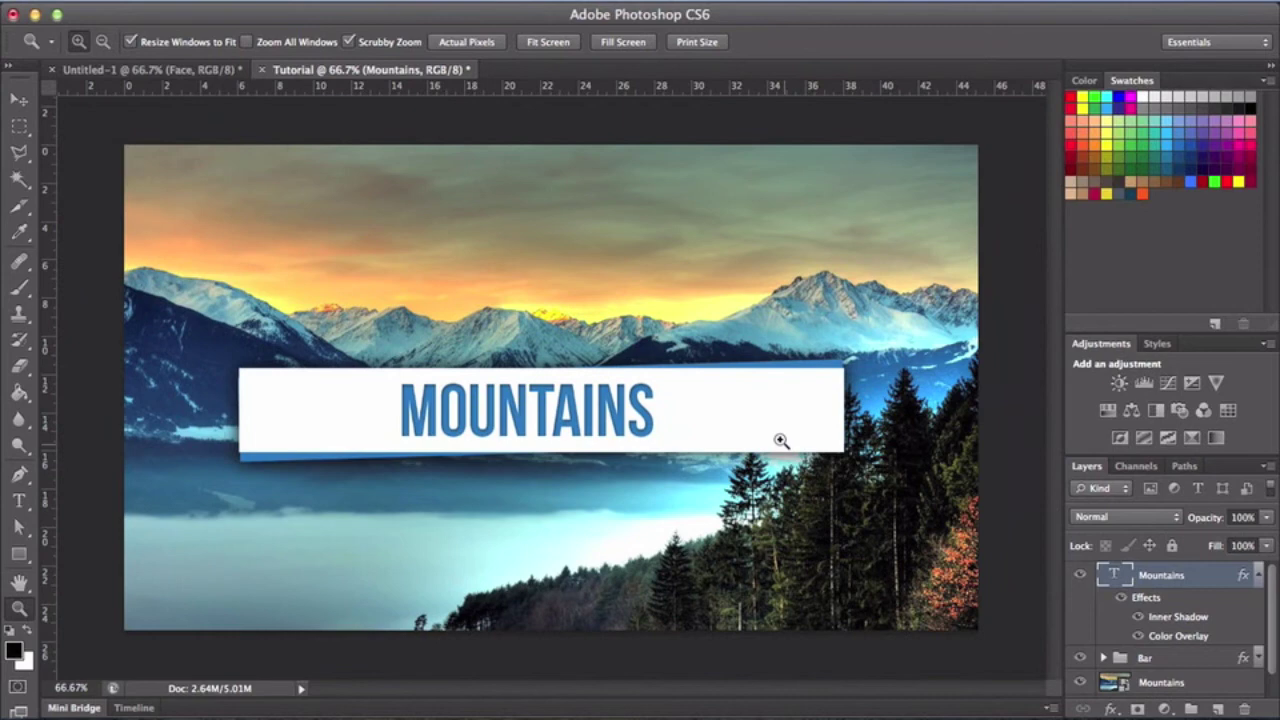
left_click(578, 487)
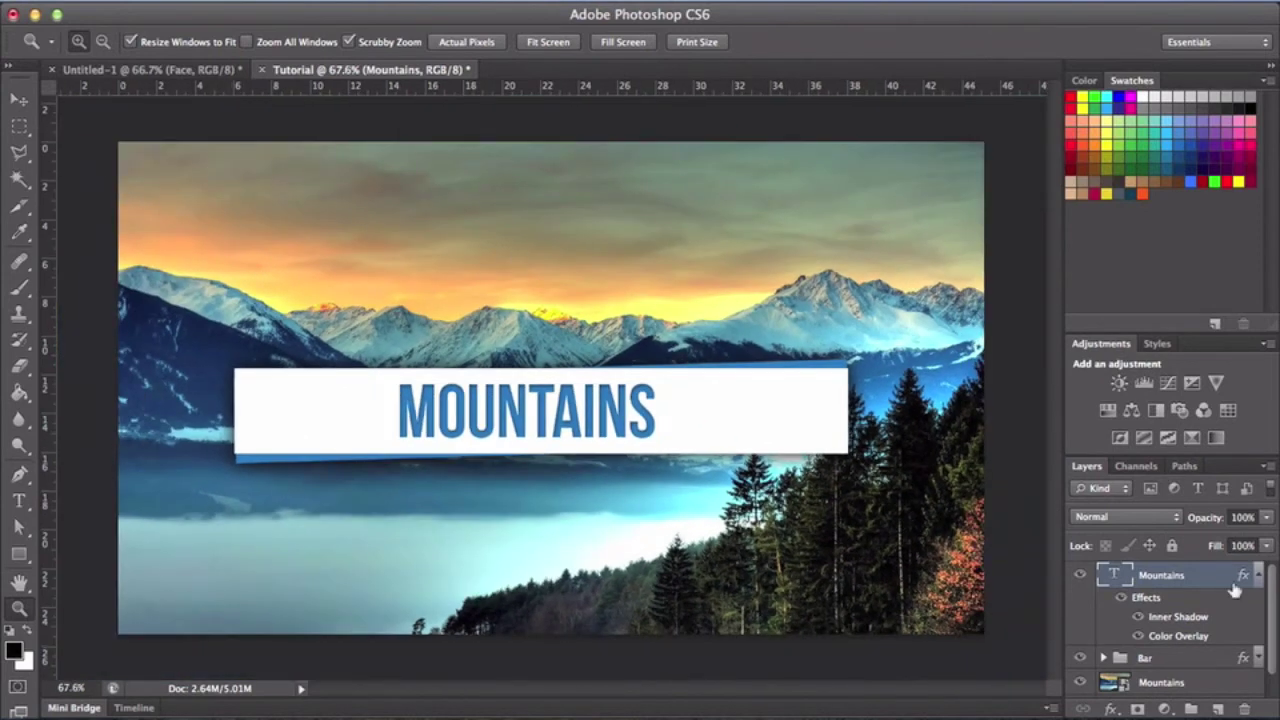
Collapse the title's effects, select the Mountains photo layer and create Layer 2 above it
left_click(1254, 576)
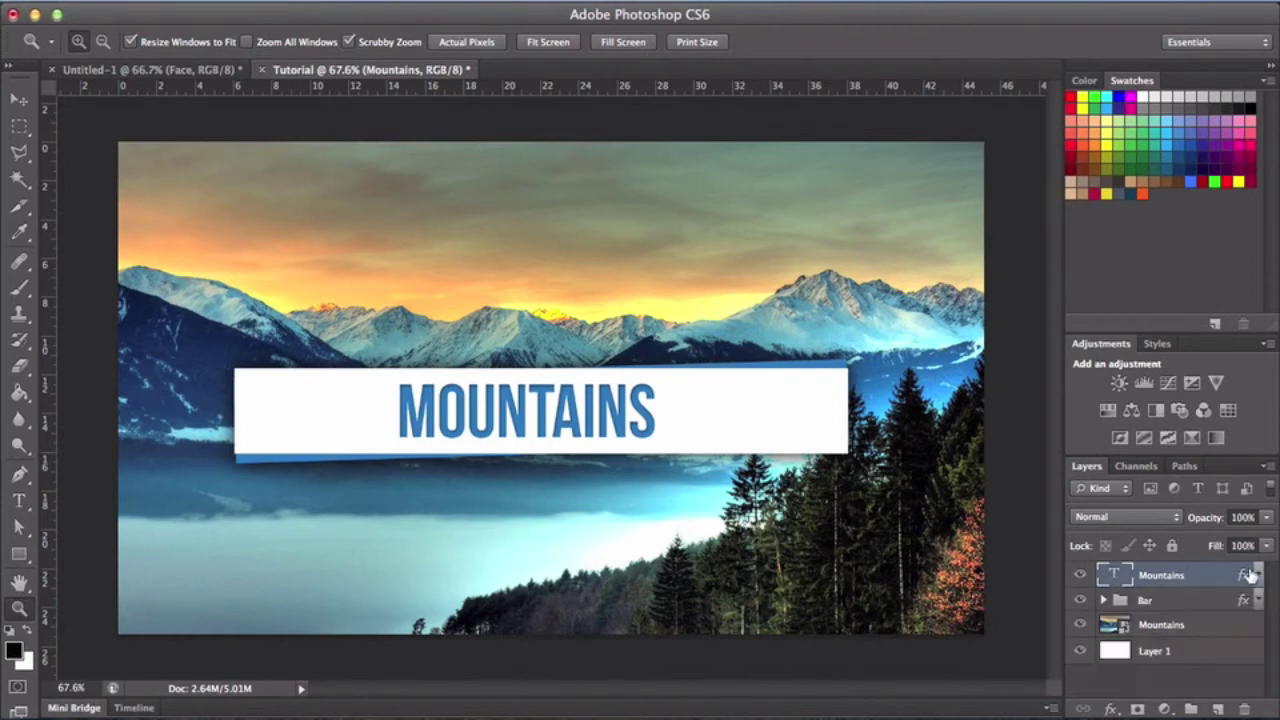
left_click(1204, 622)
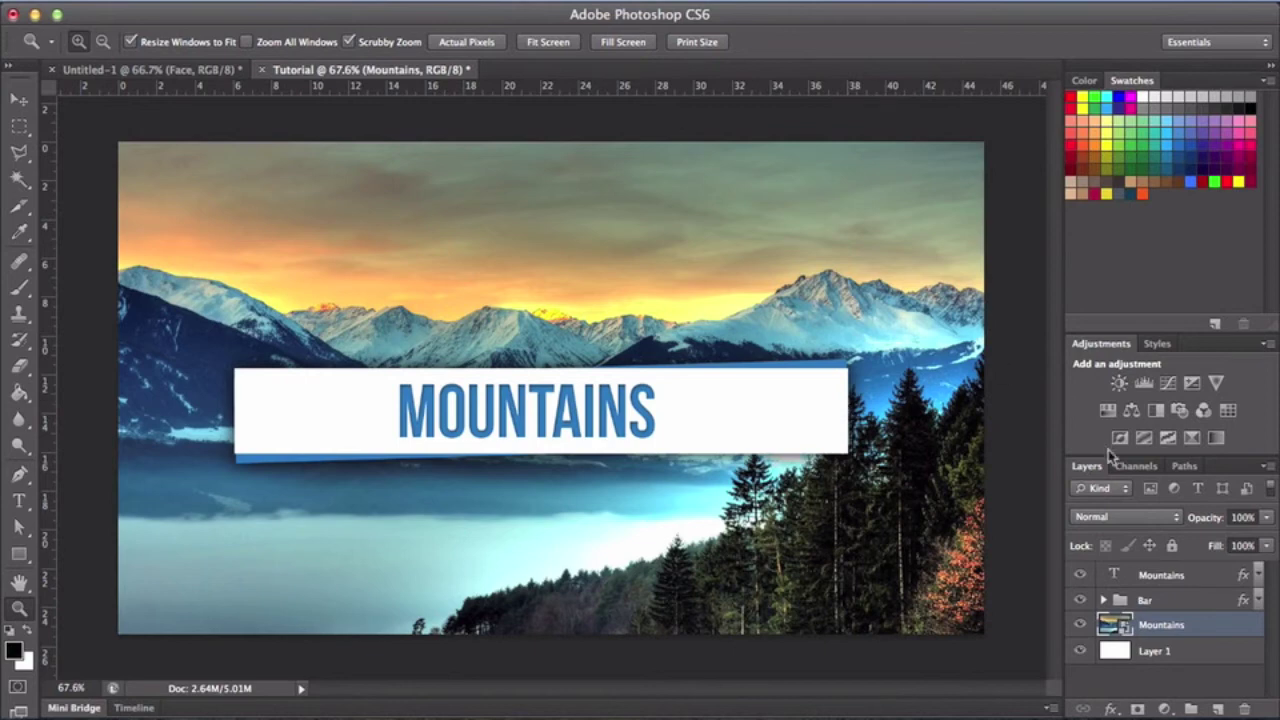
left_click(1212, 706)
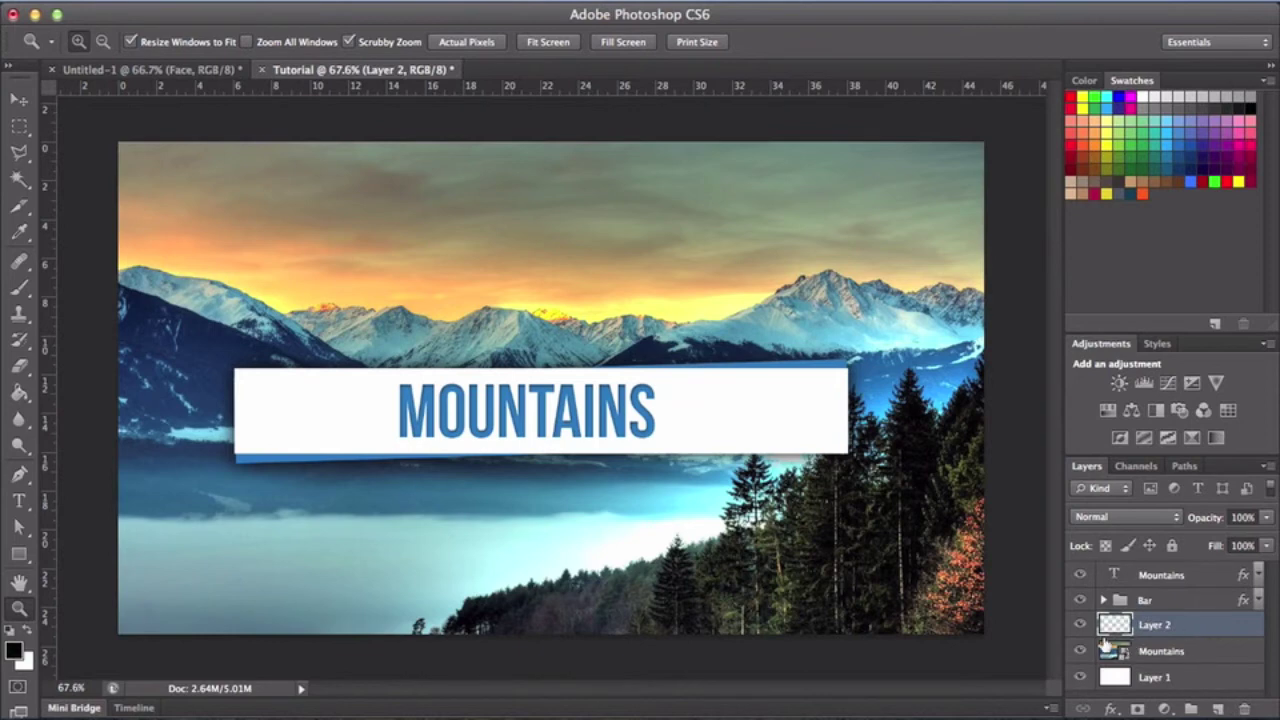
Select Layer 2 and switch to the Gradient Tool
left_click(1181, 652)
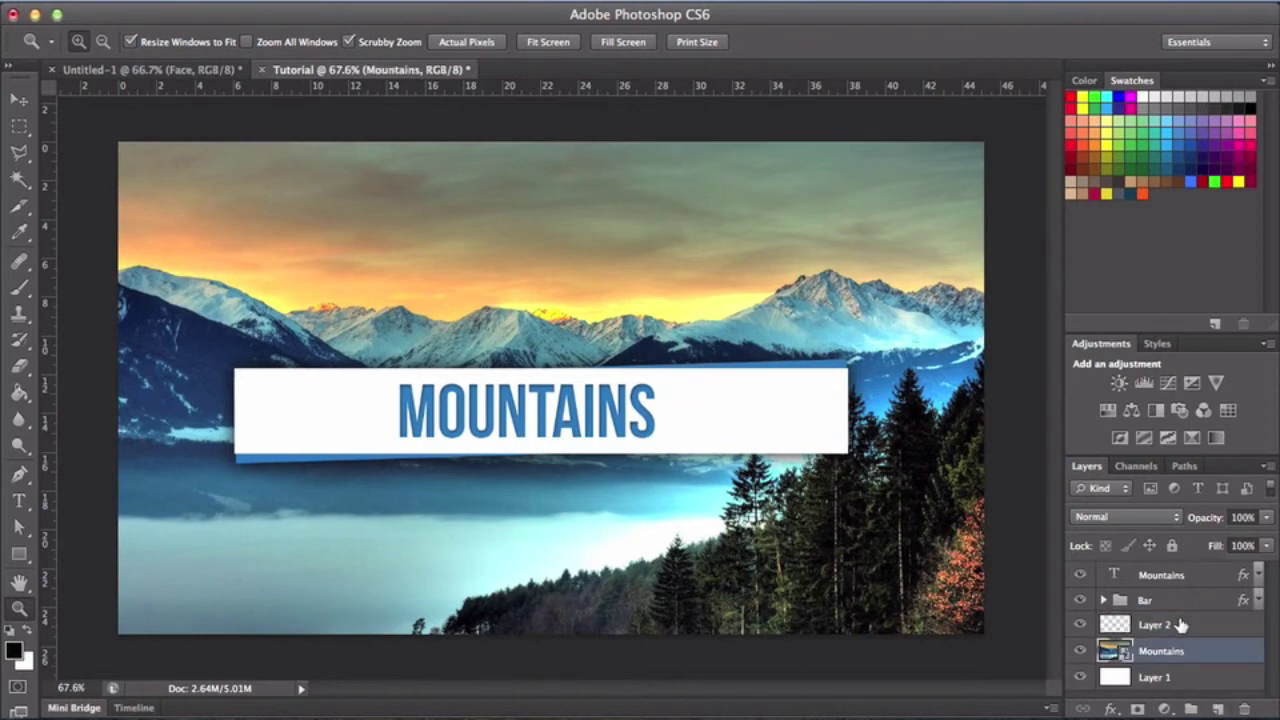
left_click(1182, 625)
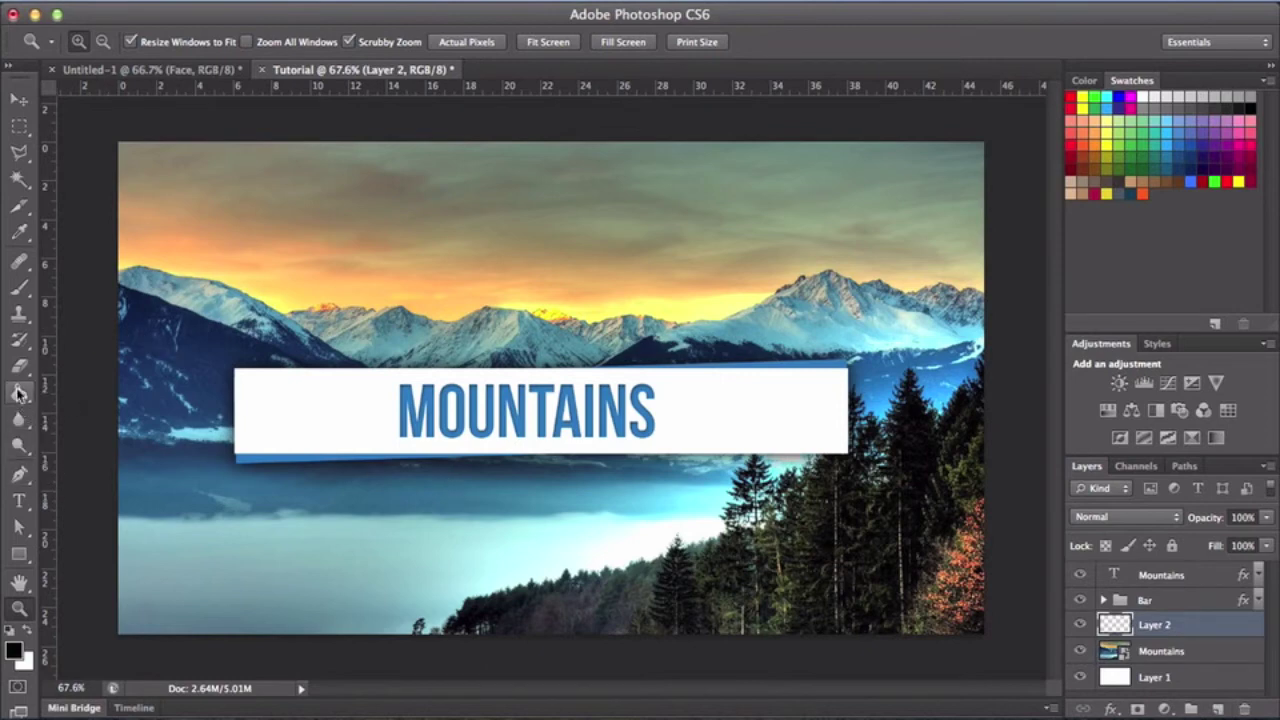
left_click(18, 394)
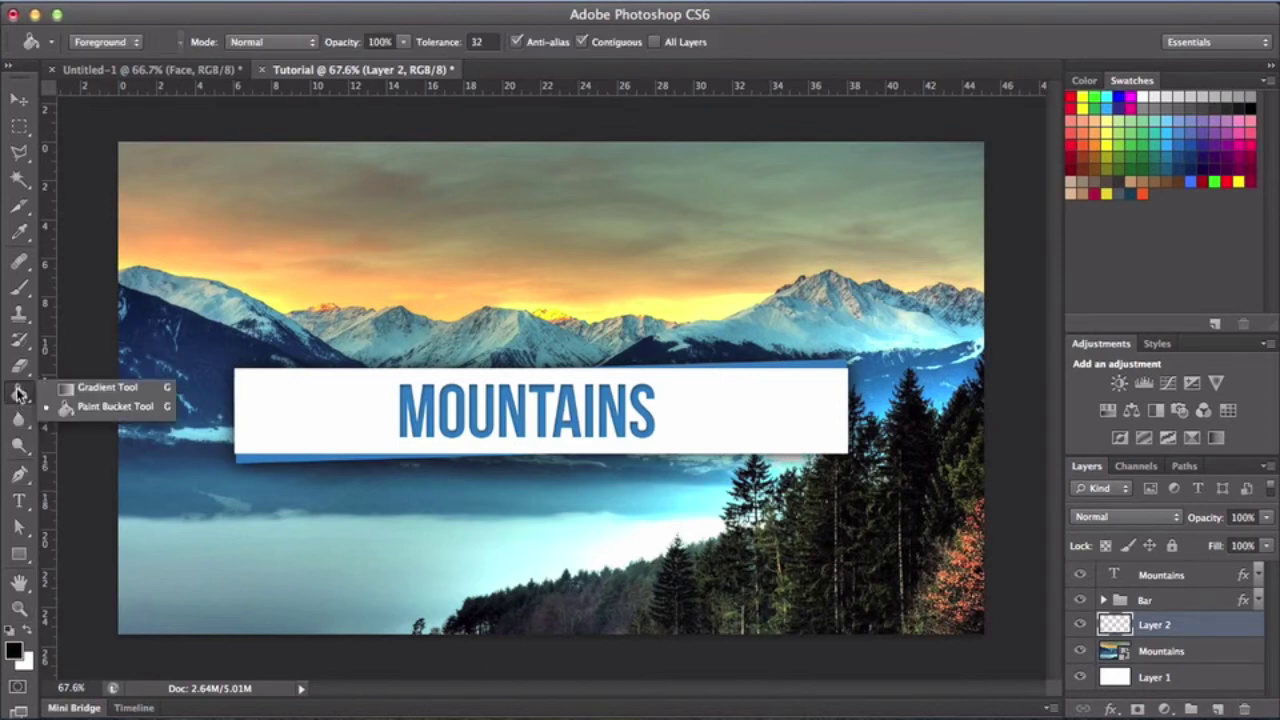
left_click(132, 389)
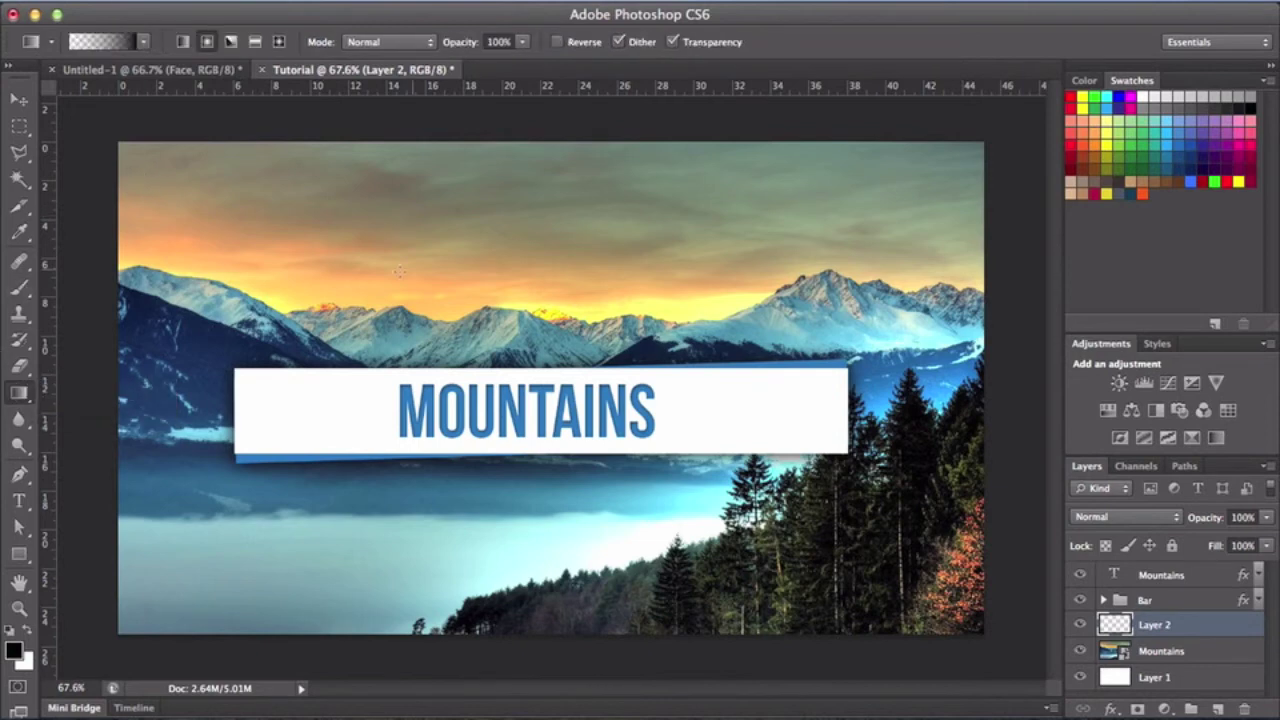
Load the Foreground to Transparent preset and reverse its stops into a transparent-to-black gradient
left_click(103, 45)
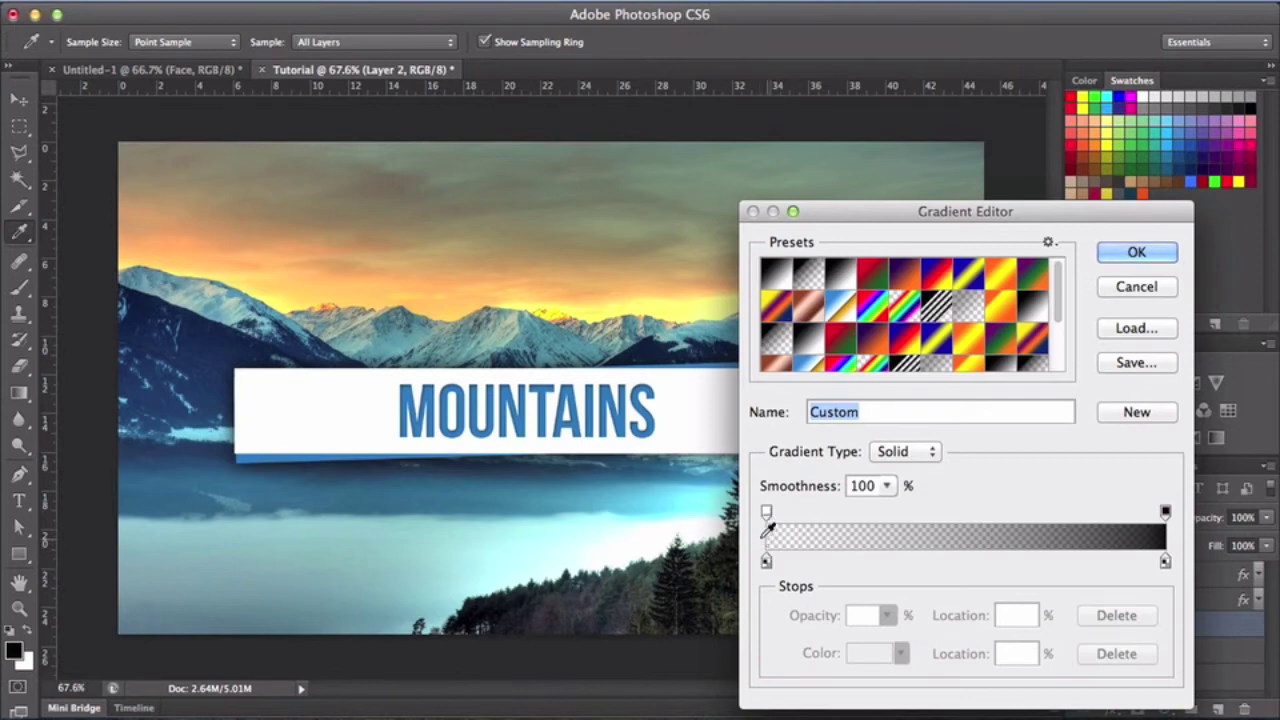
left_click(803, 276)
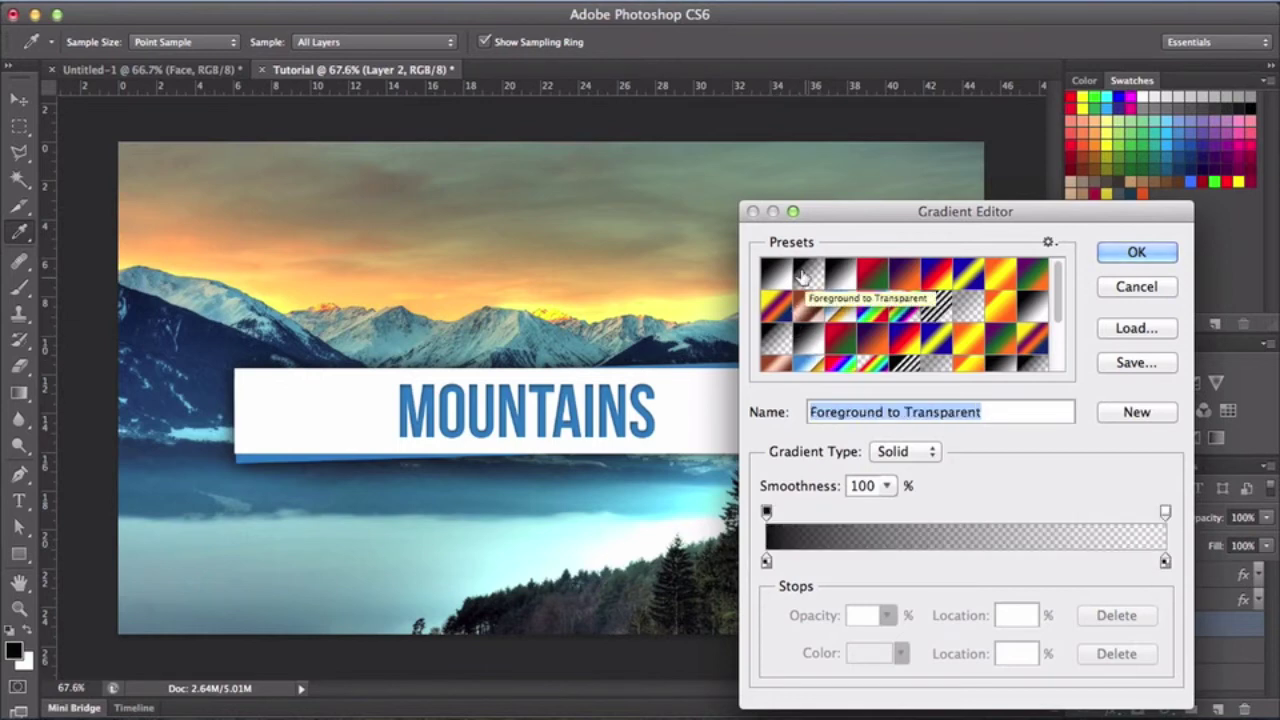
left_click_drag(766, 511, 1080, 514)
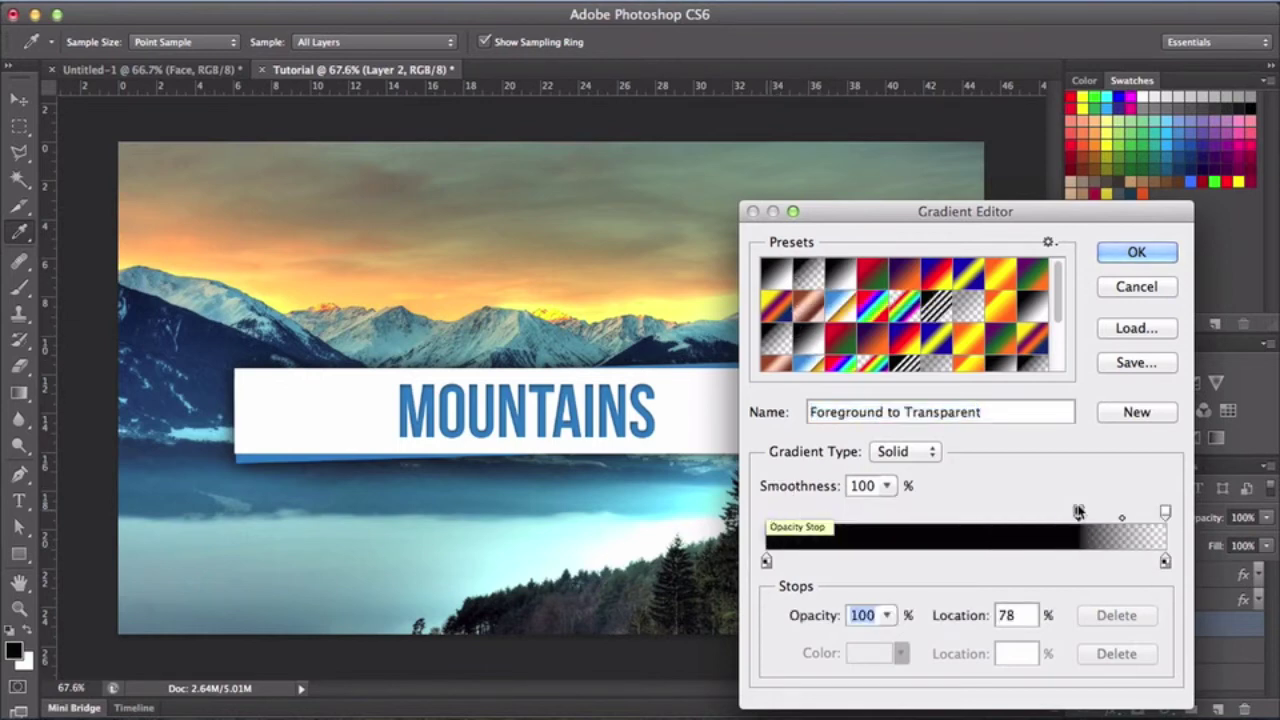
left_click_drag(1165, 512, 760, 514)
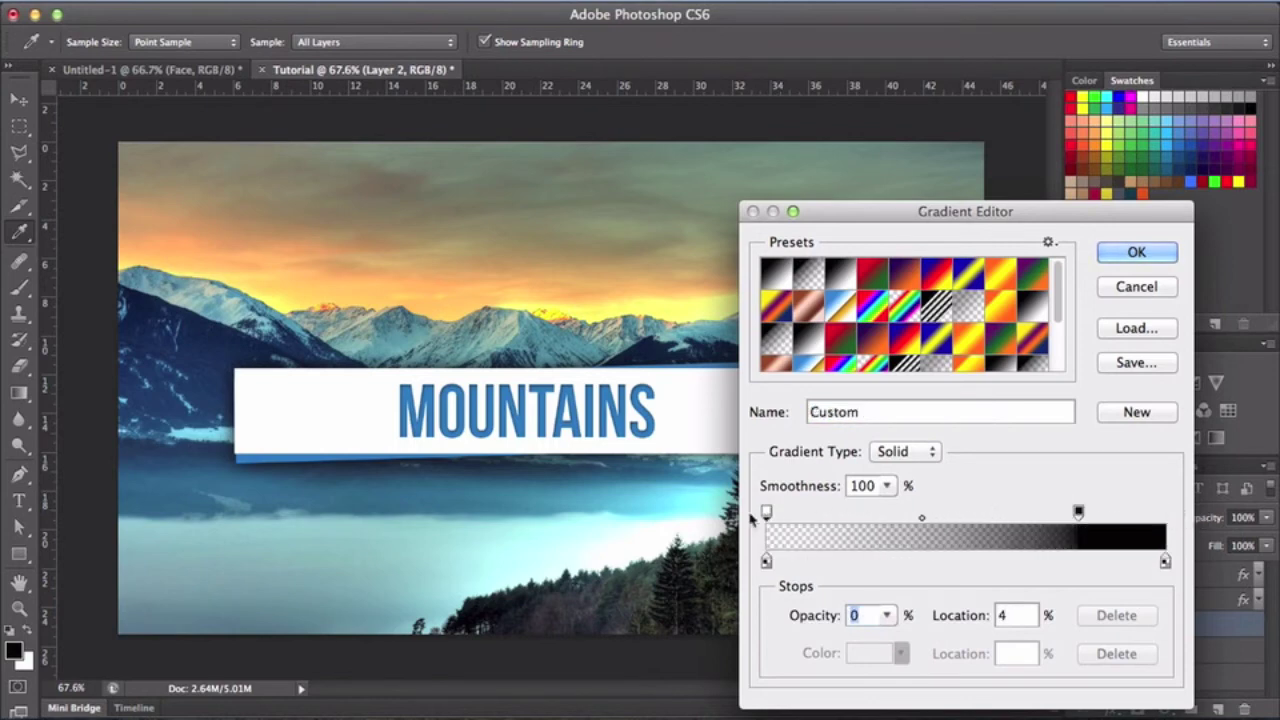
left_click_drag(1078, 512, 1185, 515)
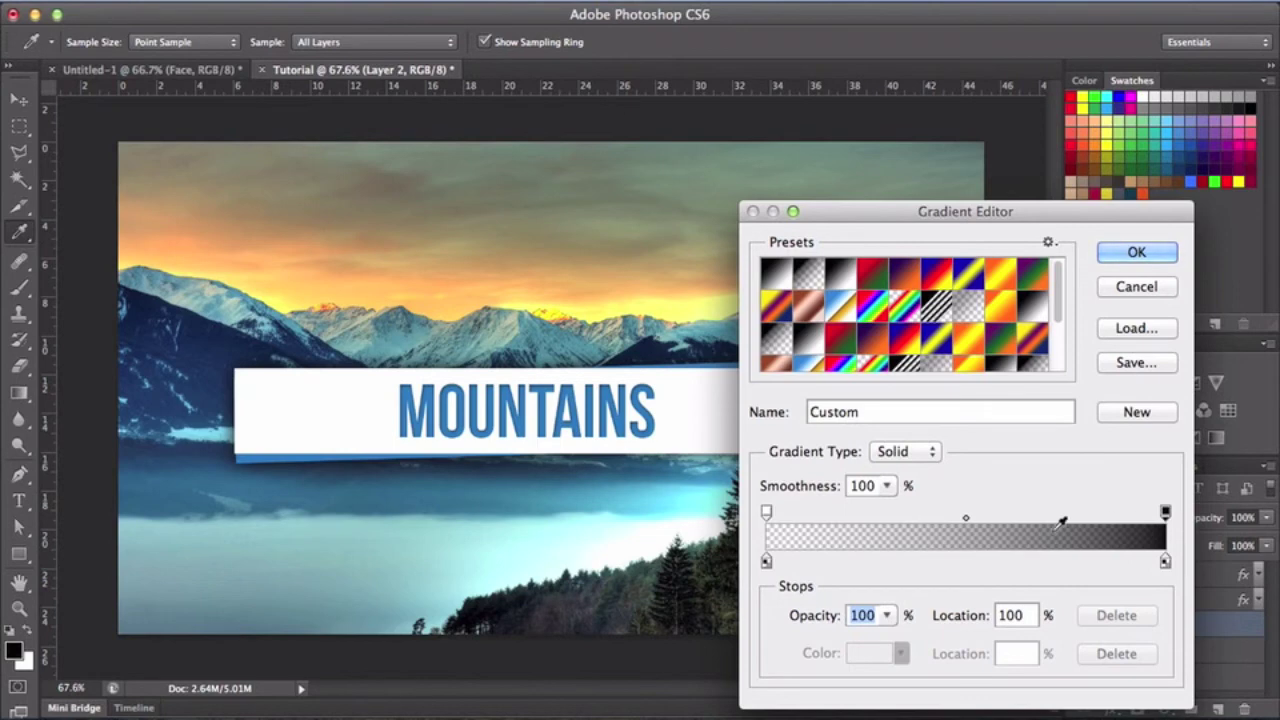
left_click(1136, 254)
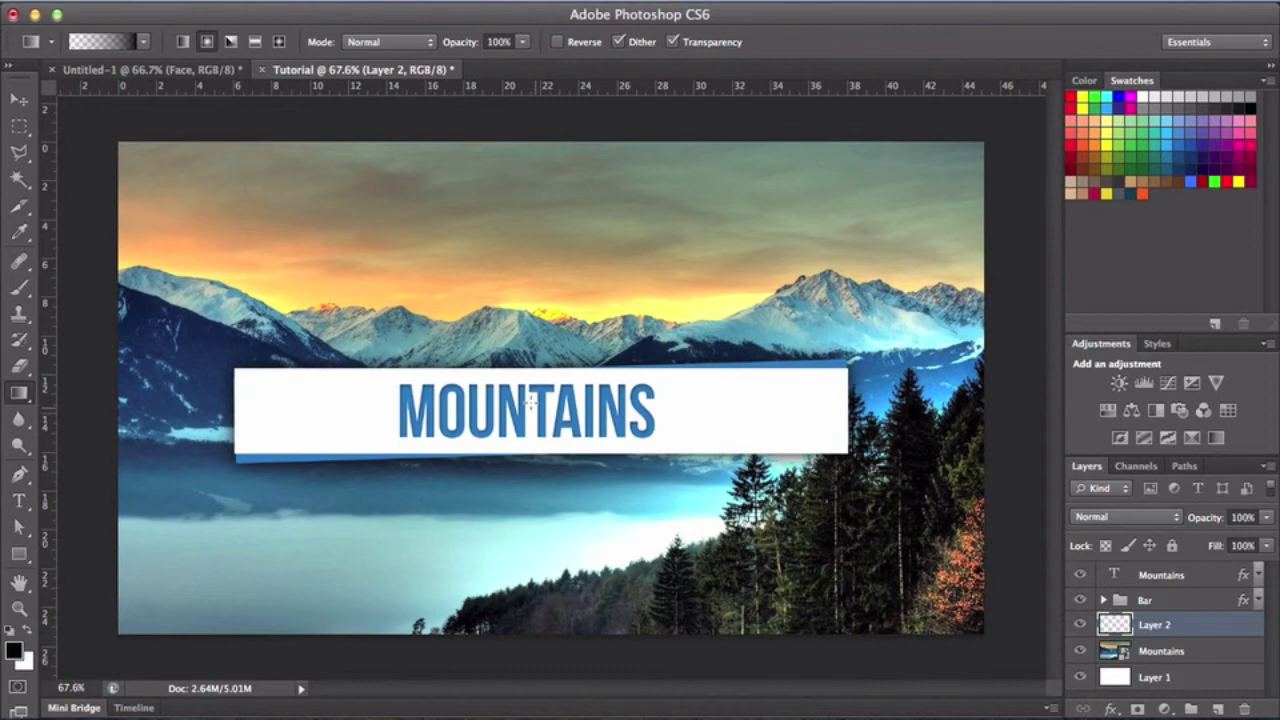
Draw a radial gradient on Layer 2 from the title's centre past the top-right canvas corner
left_click_drag(537, 405, 577, 369)
left_click_drag(716, 297, 830, 195)
left_click_drag(873, 149, 916, 121)
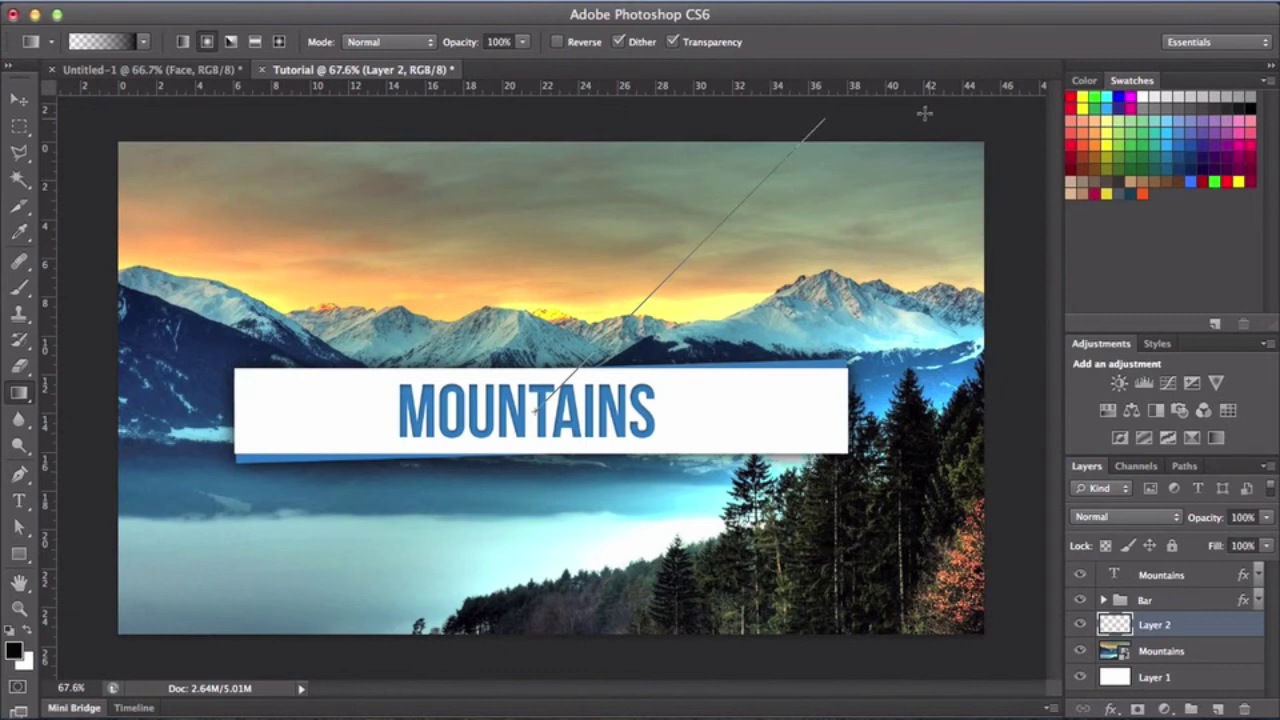
left_click_drag(925, 113, 925, 113)
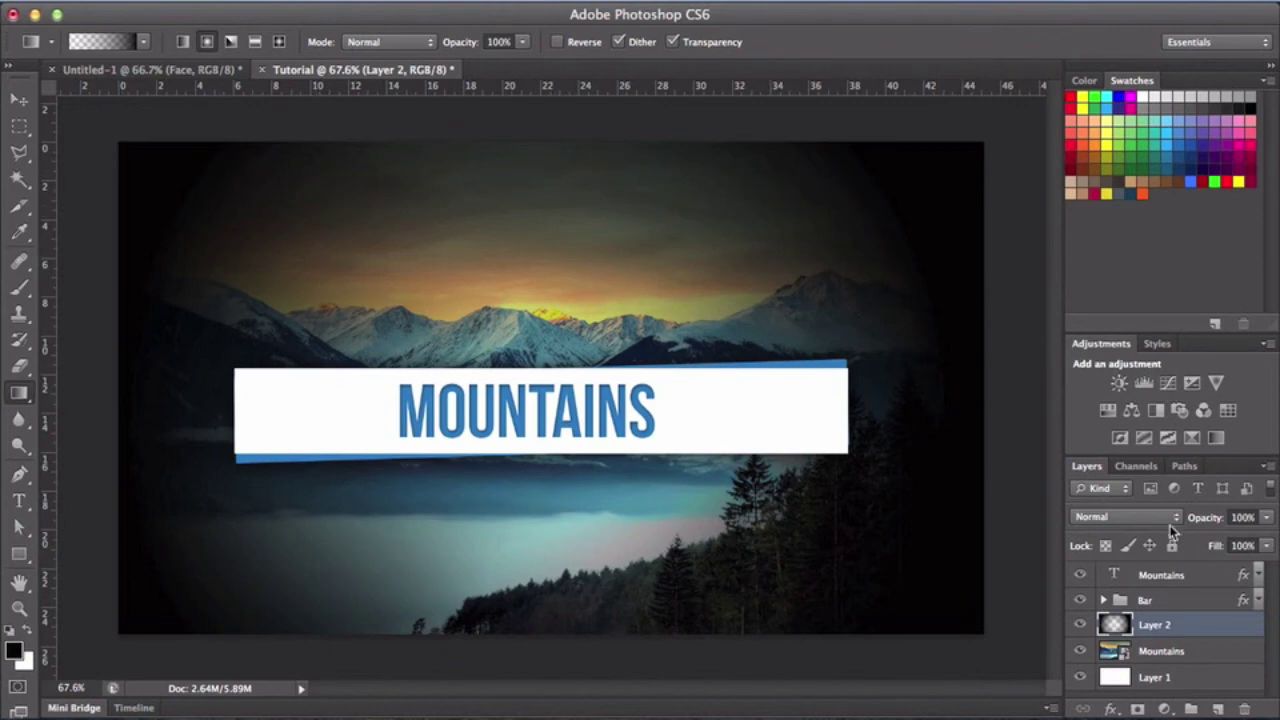
Lower Layer 2's opacity to 50%
left_click(1251, 517)
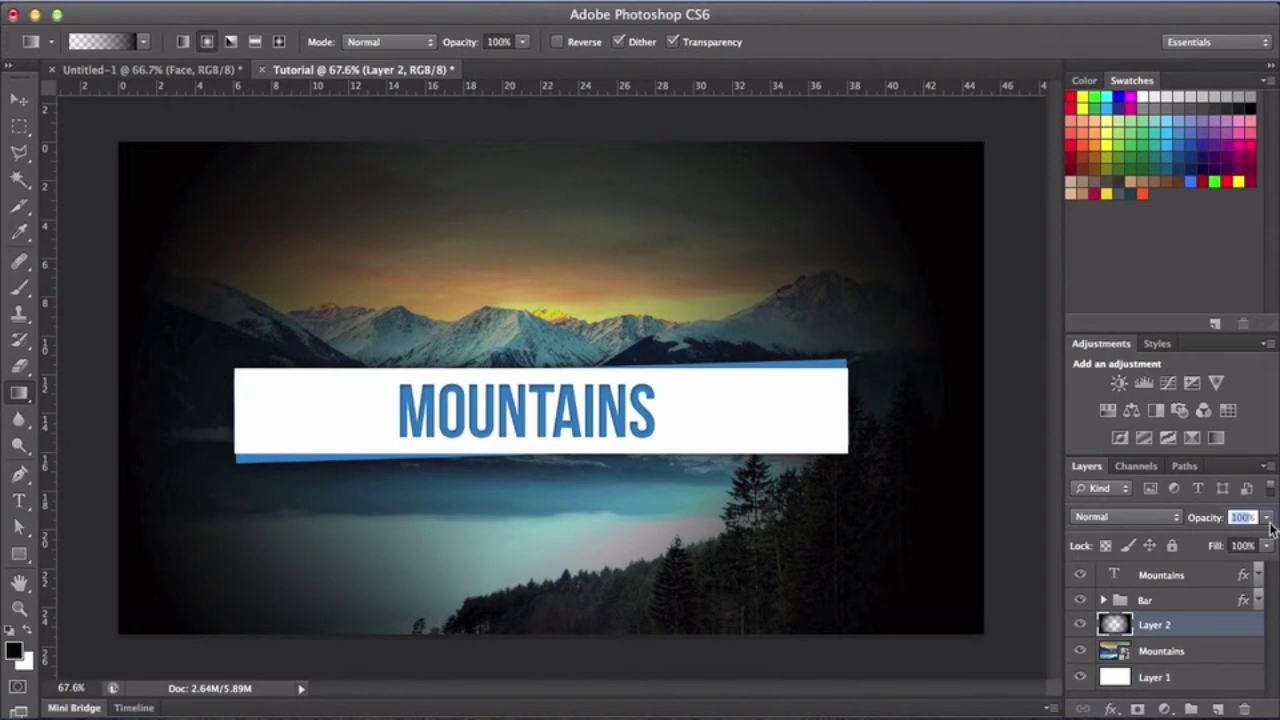
left_click(1267, 519)
type("50")
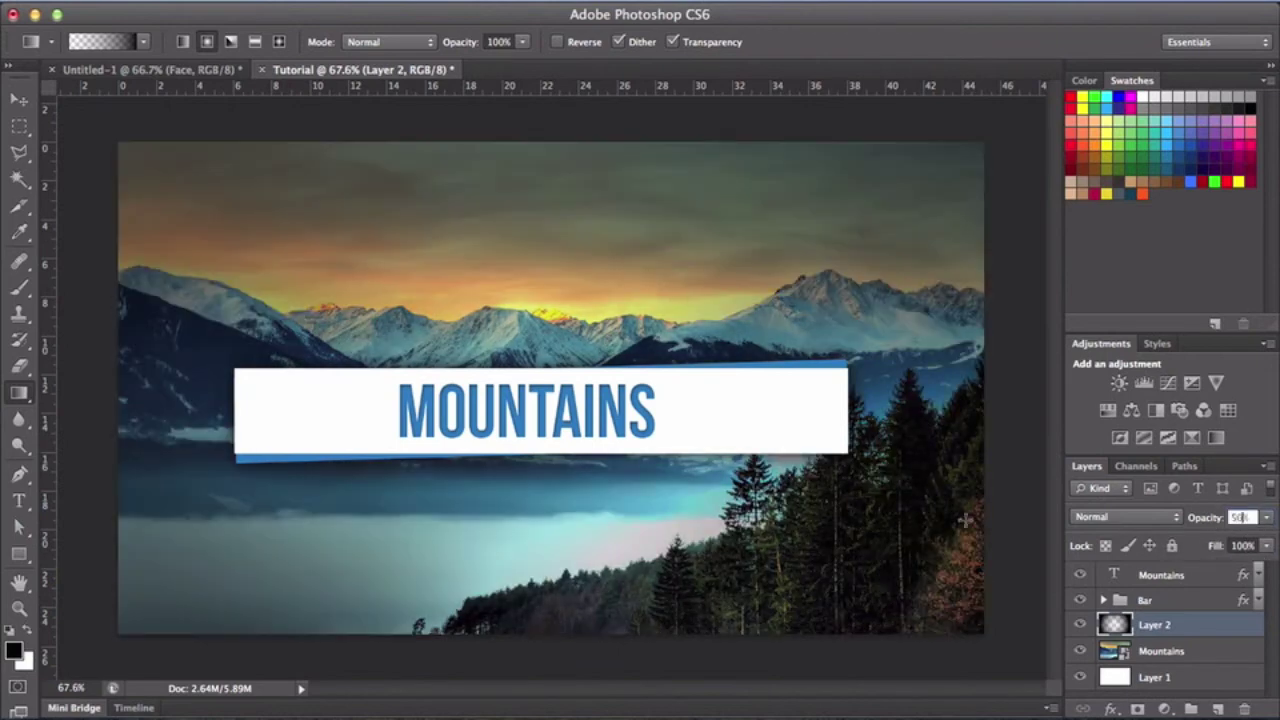
Compare the vignette on and off, then nudge the MOUNTAINS title slightly right
left_click(19, 100)
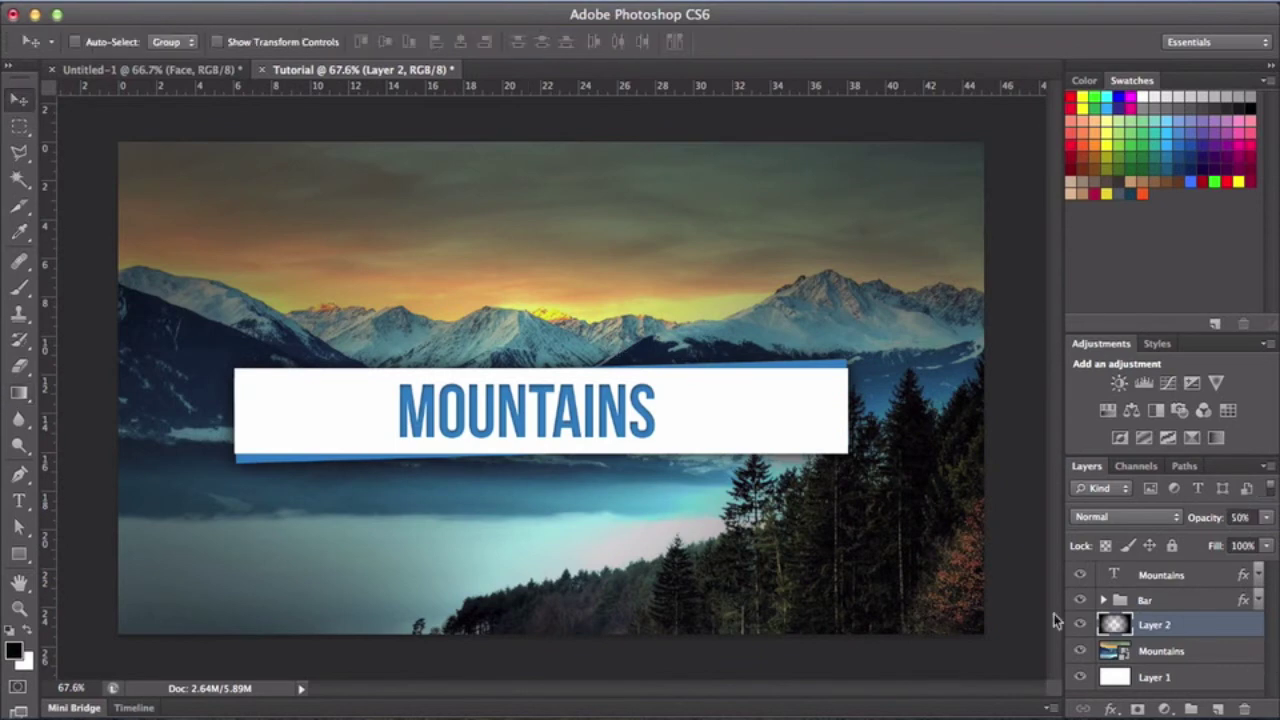
left_click(1079, 623)
left_click(1079, 623)
left_click(1190, 574)
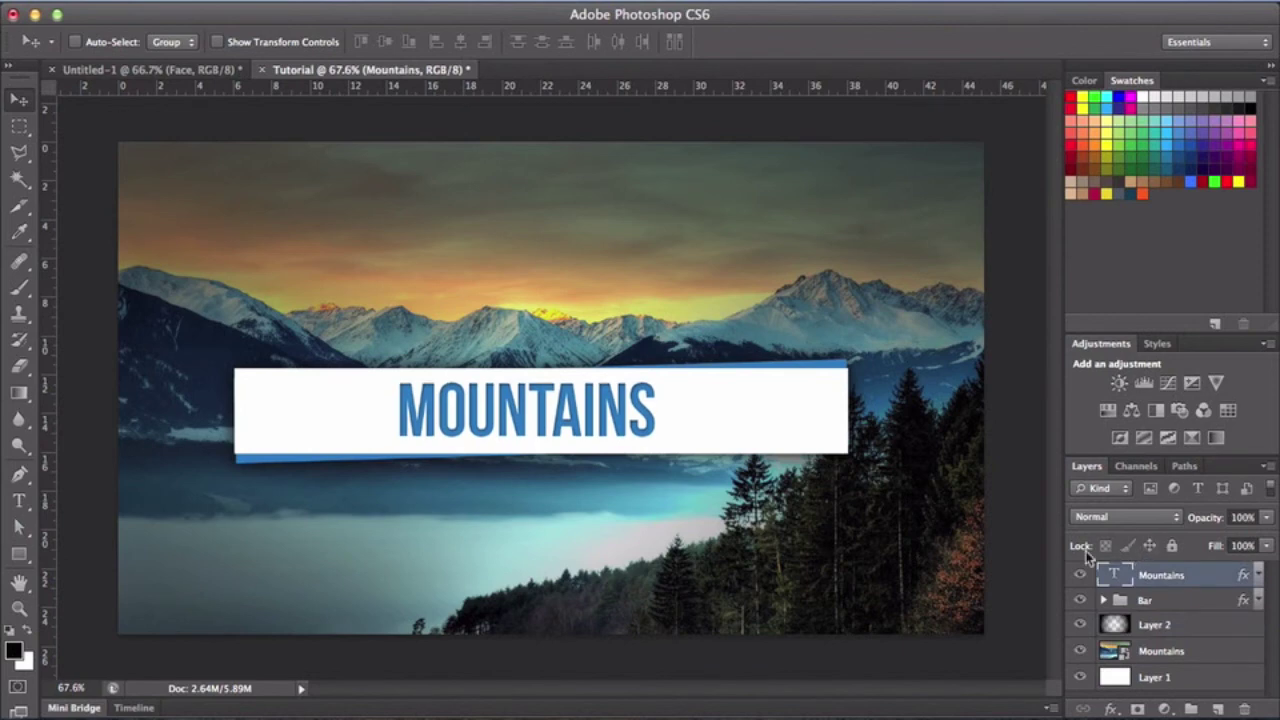
key("Right")
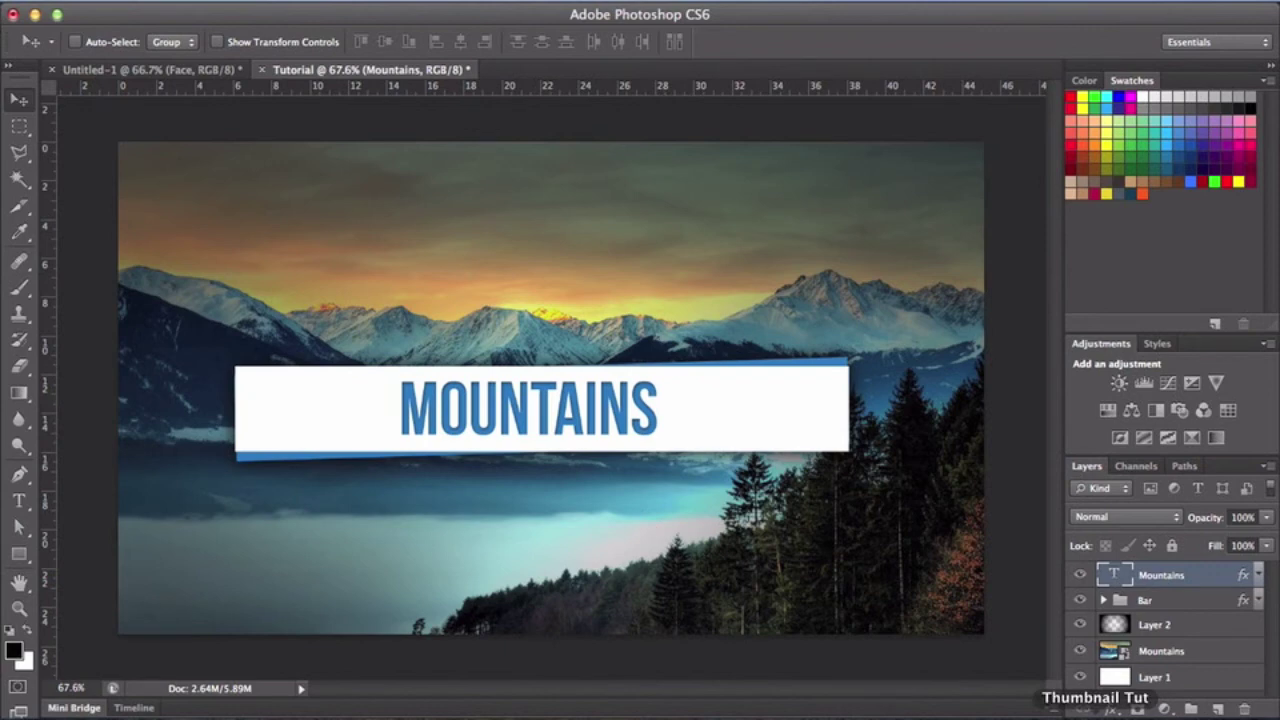
Place Camera.png on the canvas and tilt it about 2°
left_click(1095, 712)
left_click_drag(1037, 537, 697, 214)
left_click_drag(632, 372, 805, 240)
key("Return")
Shrink the camera image and position it in the top-right corner
left_click_drag(736, 218, 840, 206)
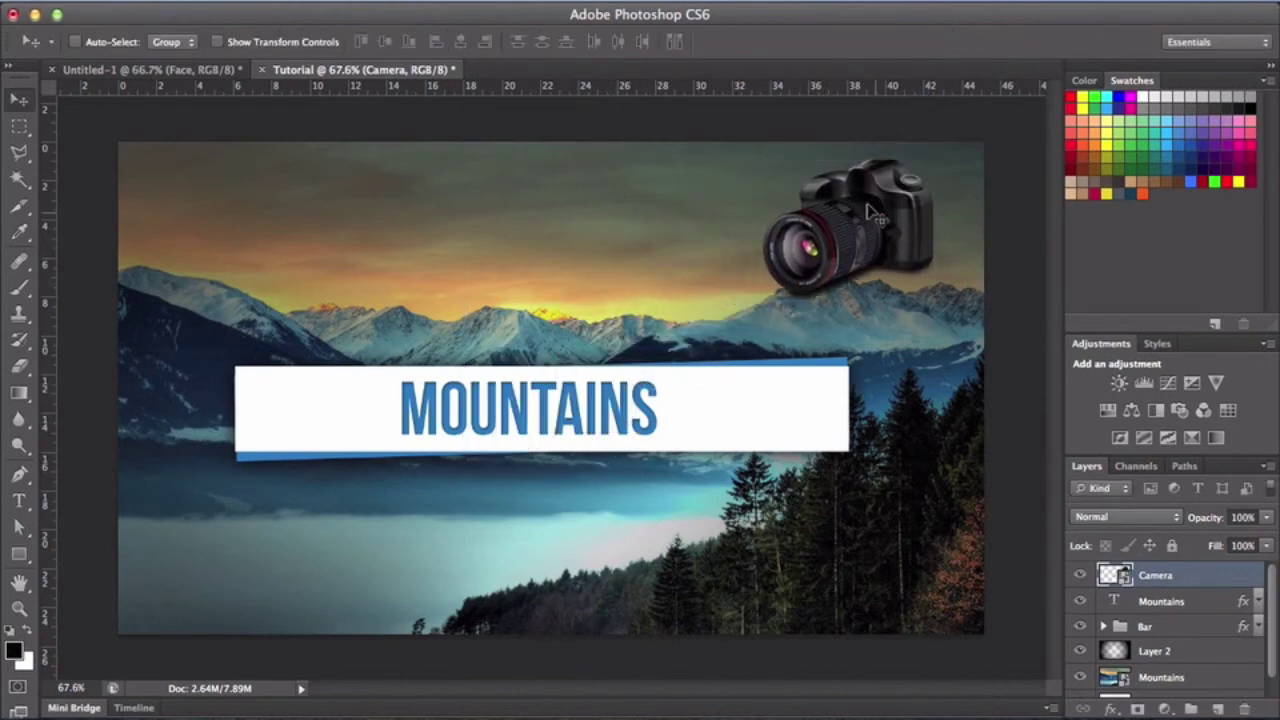
key("ctrl+t")
left_click_drag(935, 137, 907, 164)
key("Return")
left_click_drag(880, 220, 926, 199)
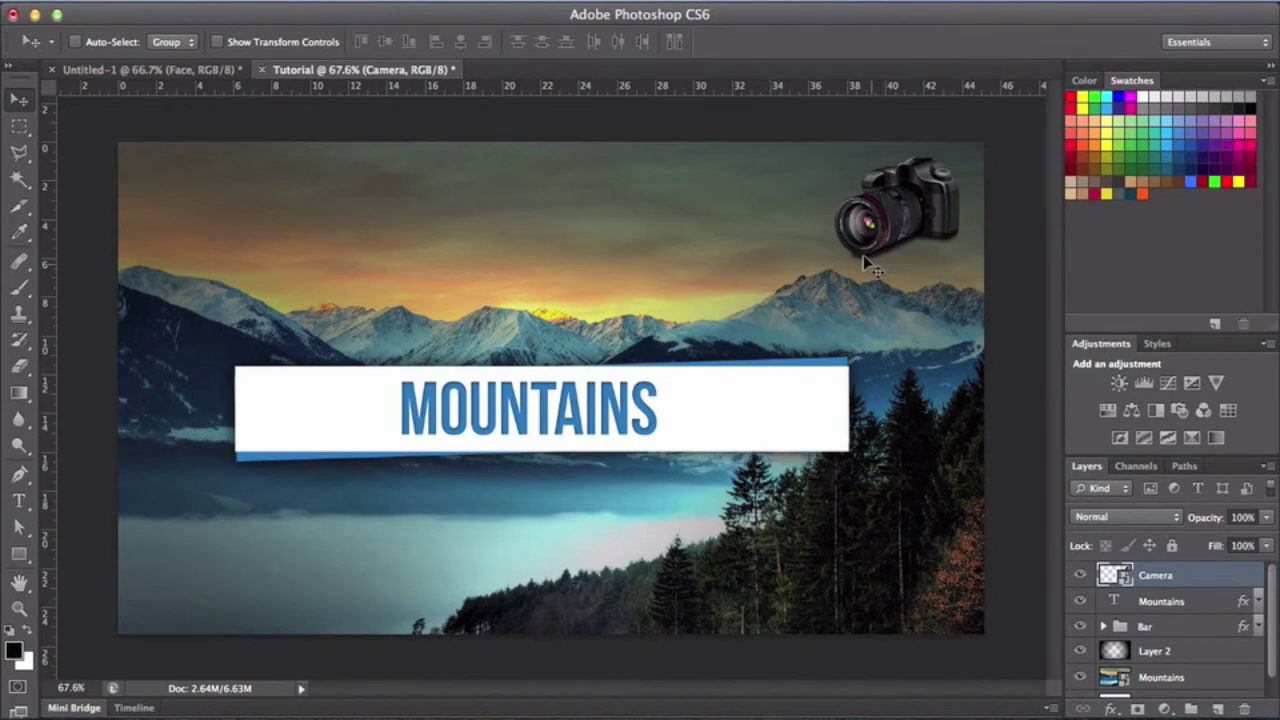
mouse_move(927, 210)
left_mouse_down()
mouse_move(901, 220)
mouse_move(922, 198)
mouse_move(922, 215)
left_mouse_up()
Place Unknown.jpeg high on the canvas and rasterize its layer
left_click(1100, 712)
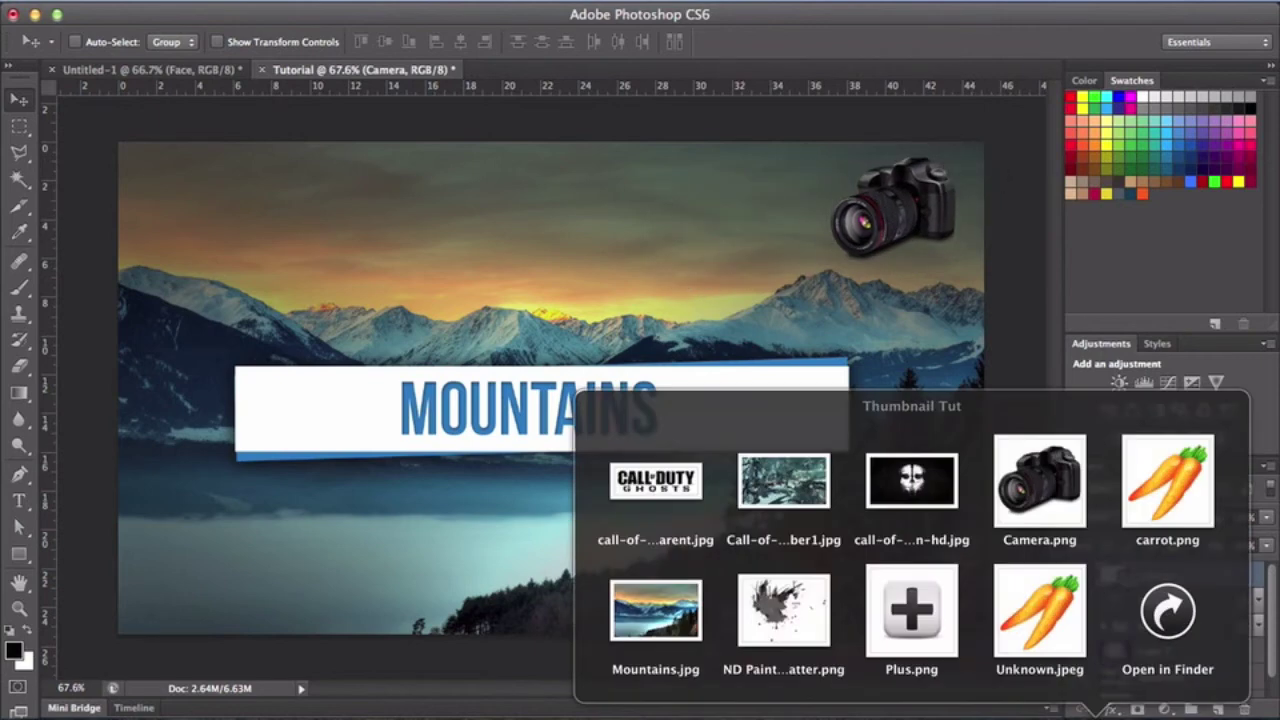
left_click_drag(1043, 655, 540, 212)
left_click_drag(570, 337, 579, 252)
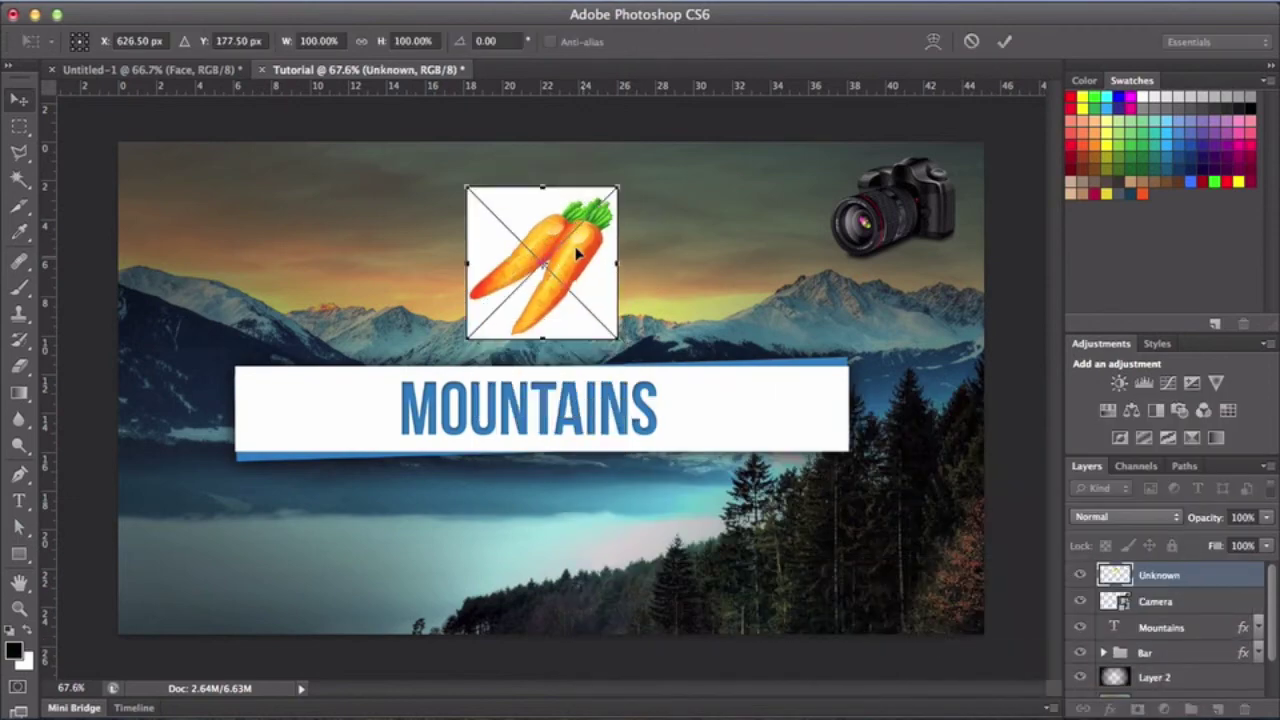
key("Return")
left_click(18, 608)
left_click_drag(352, 463, 408, 431)
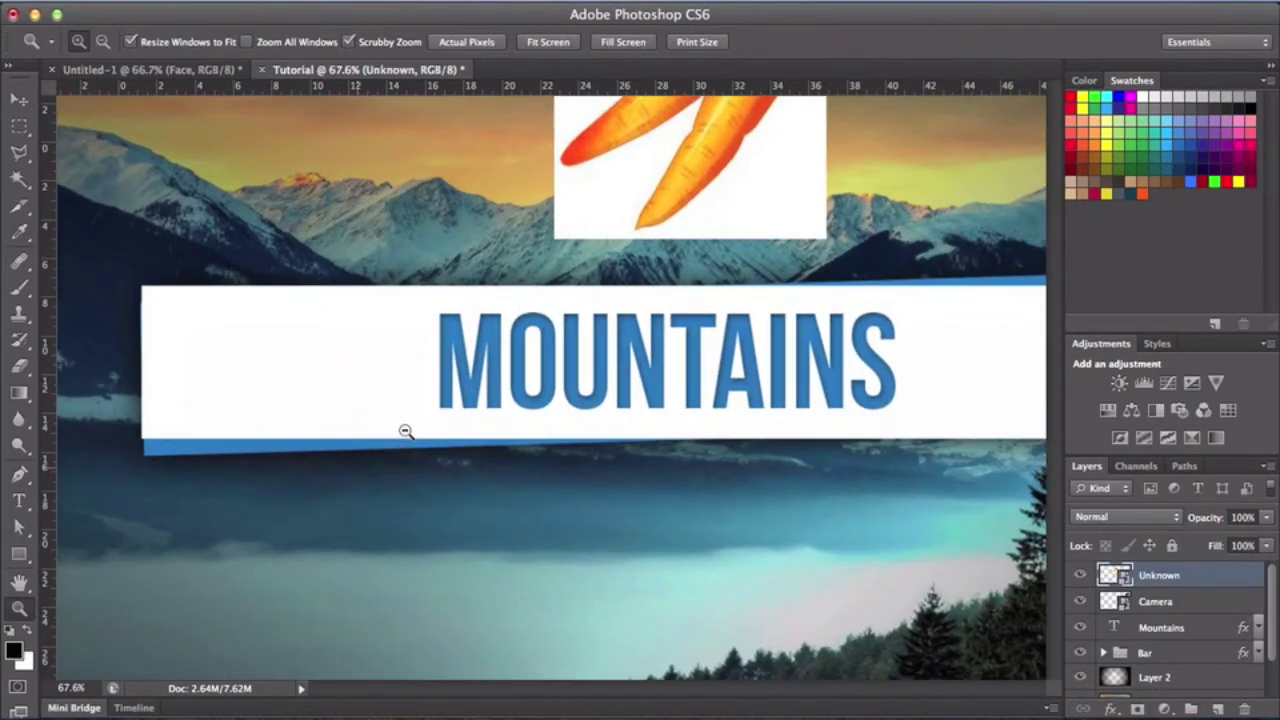
scroll(412, 431, "up", 5)
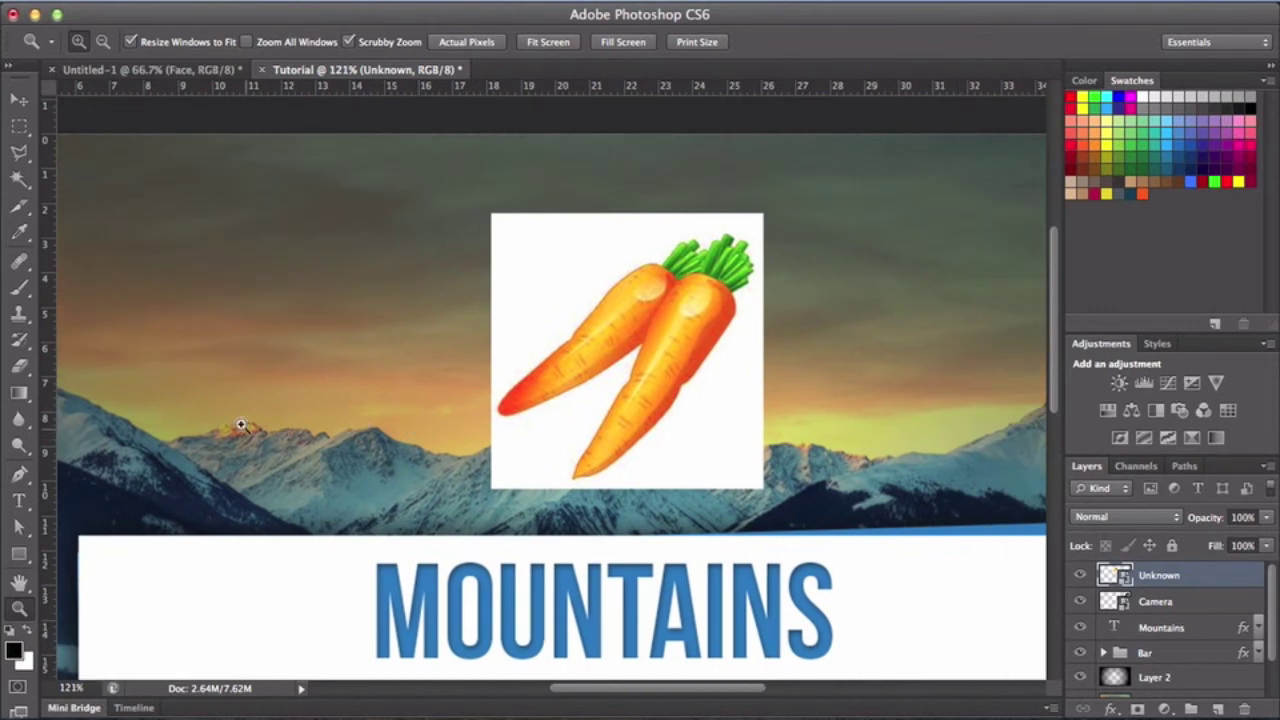
right_click(1180, 576)
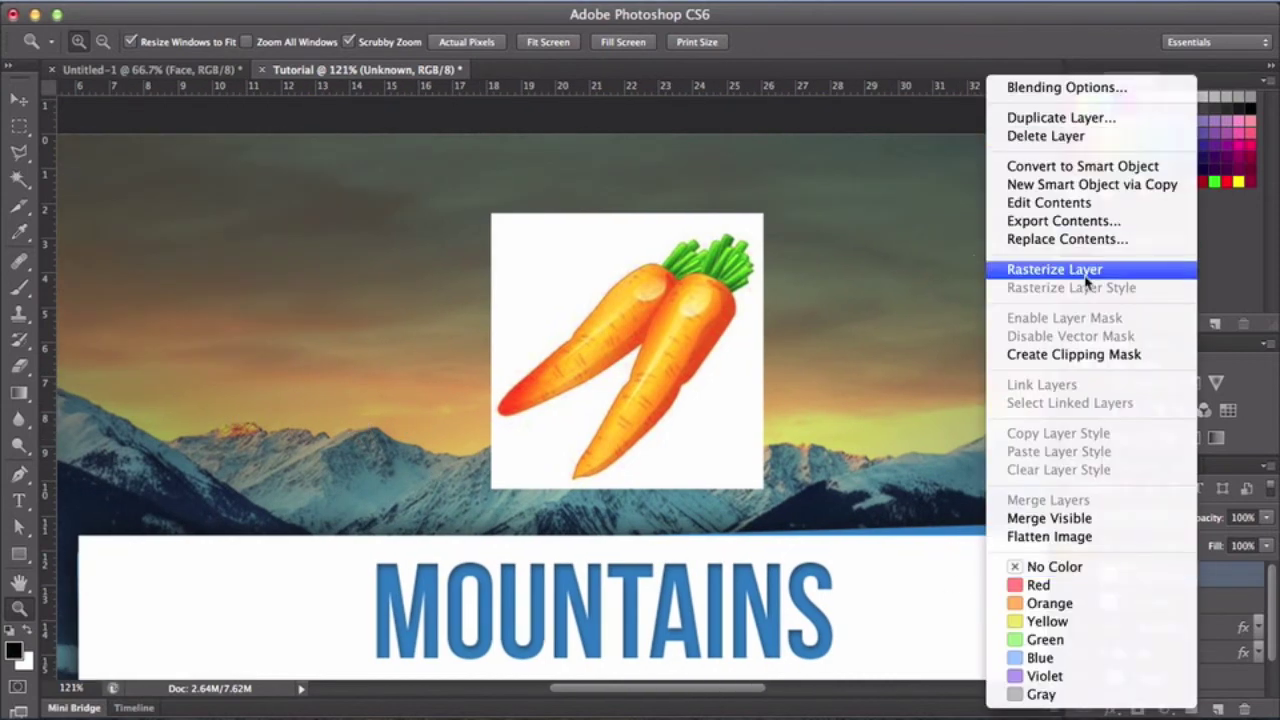
left_click(1054, 269)
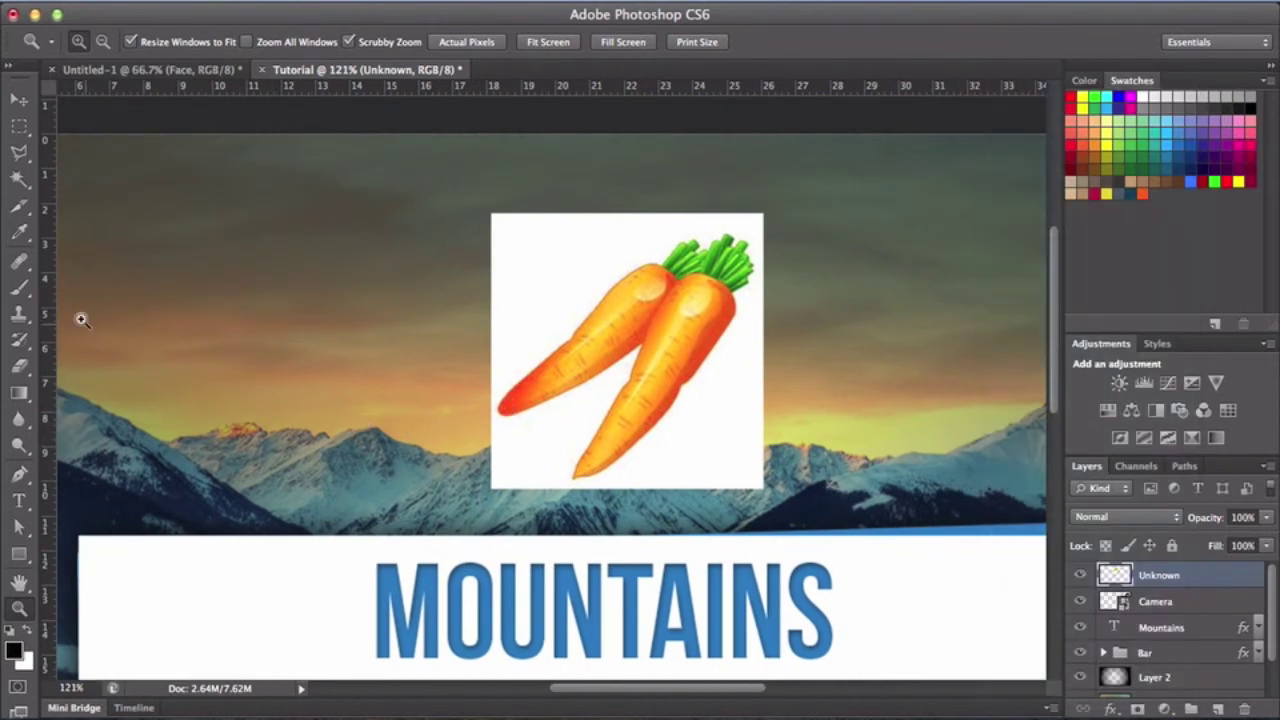
Delete the carrots' white background with the Magic Wand, then deselect
left_click(20, 178)
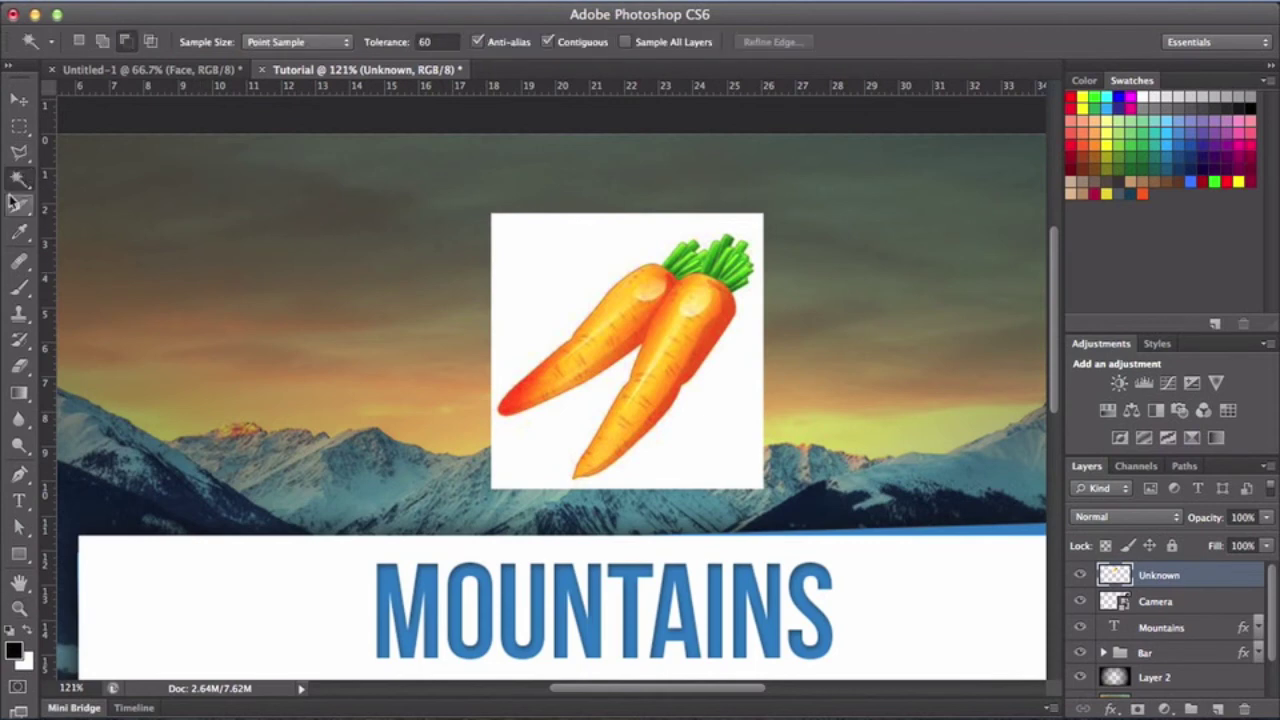
left_click(574, 411)
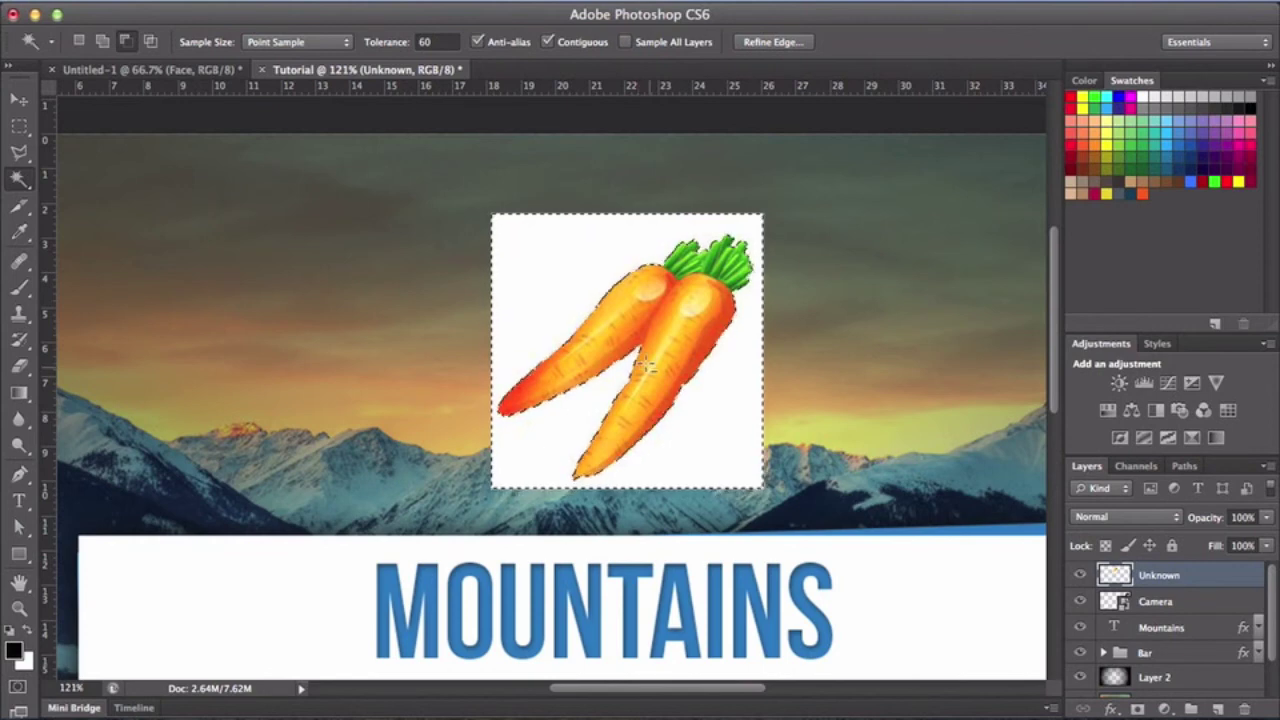
key("Delete")
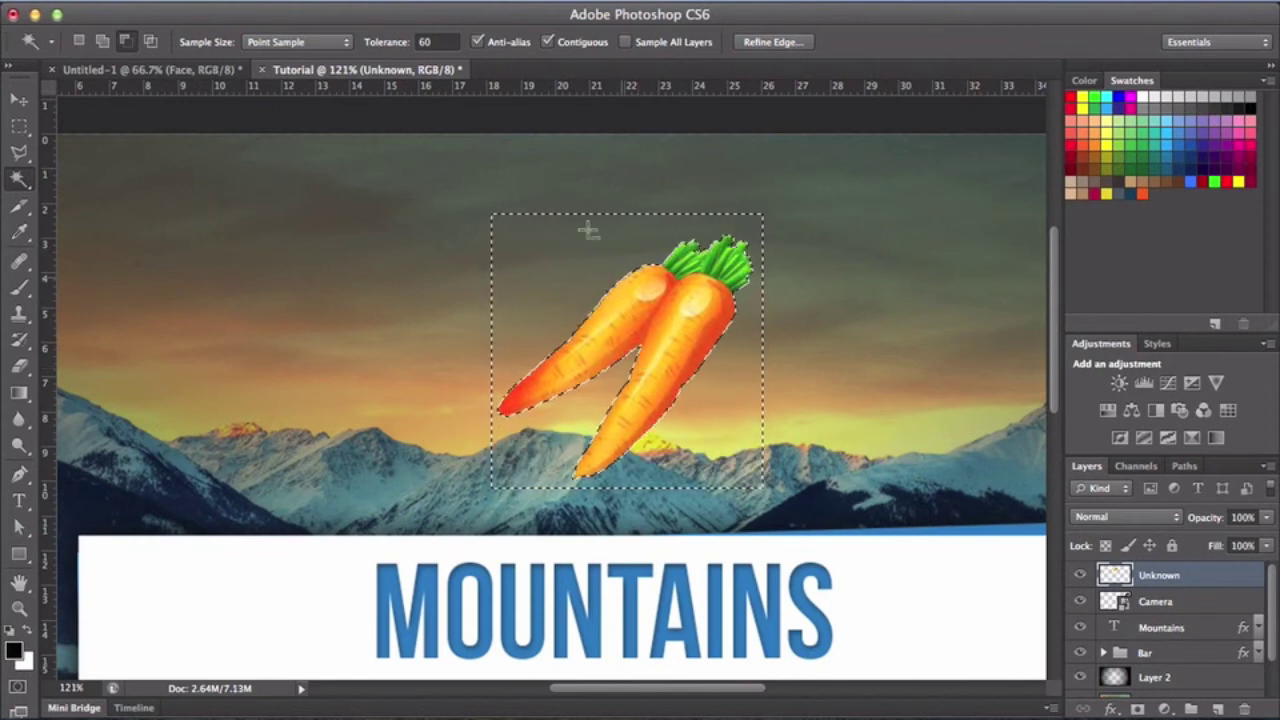
left_click(425, 2)
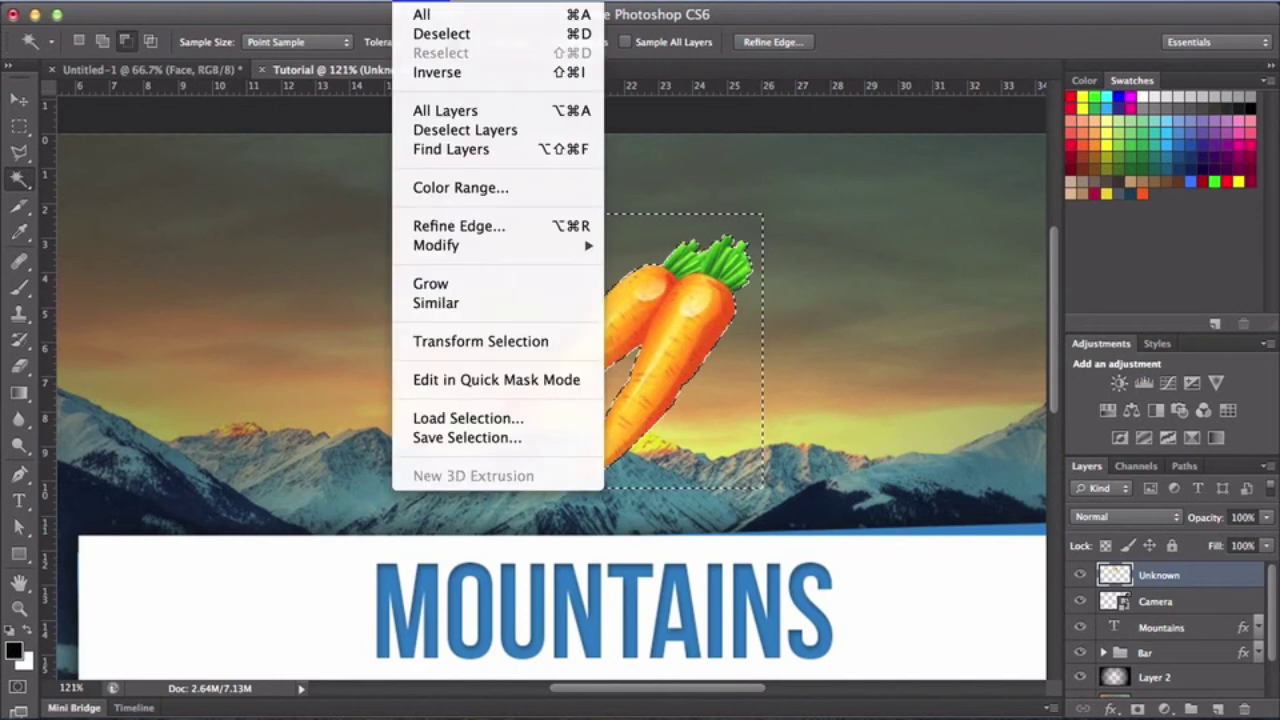
left_click(428, 35)
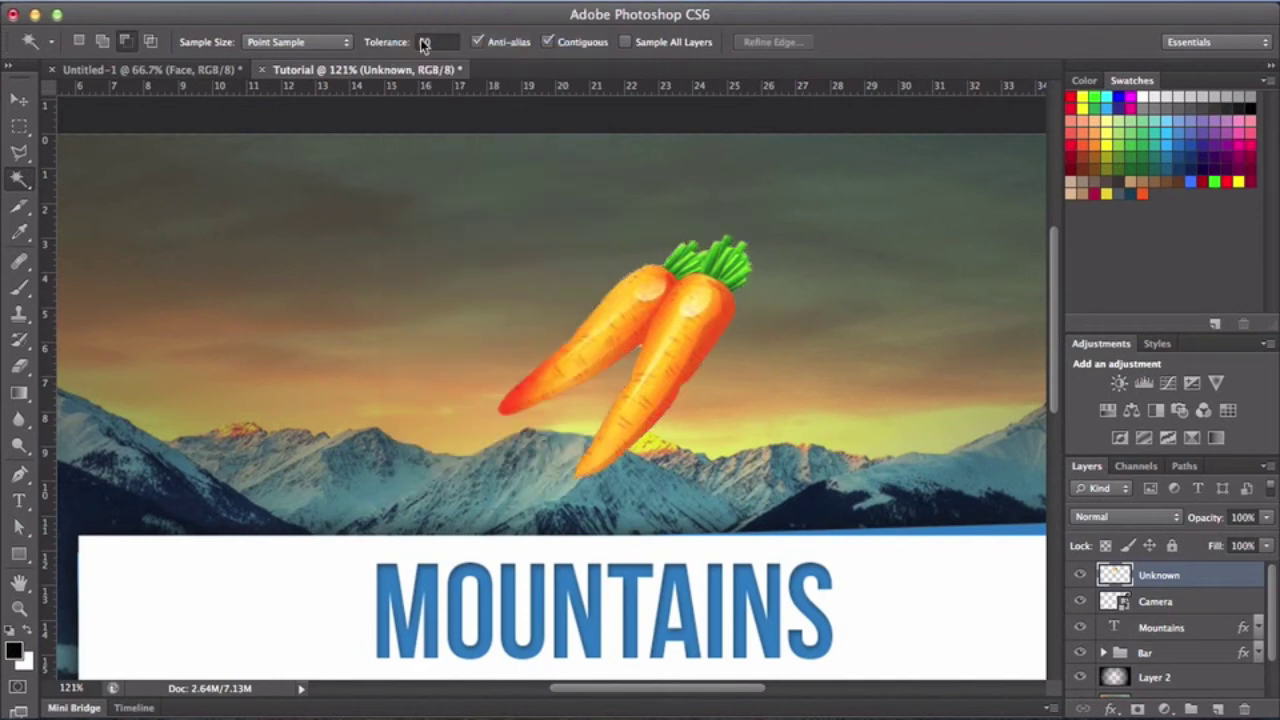
Shift the carrots slightly left and zoom out to see the whole image
left_click(20, 100)
left_click_drag(662, 355, 630, 347)
left_click(19, 608)
left_click(469, 460, "alt")
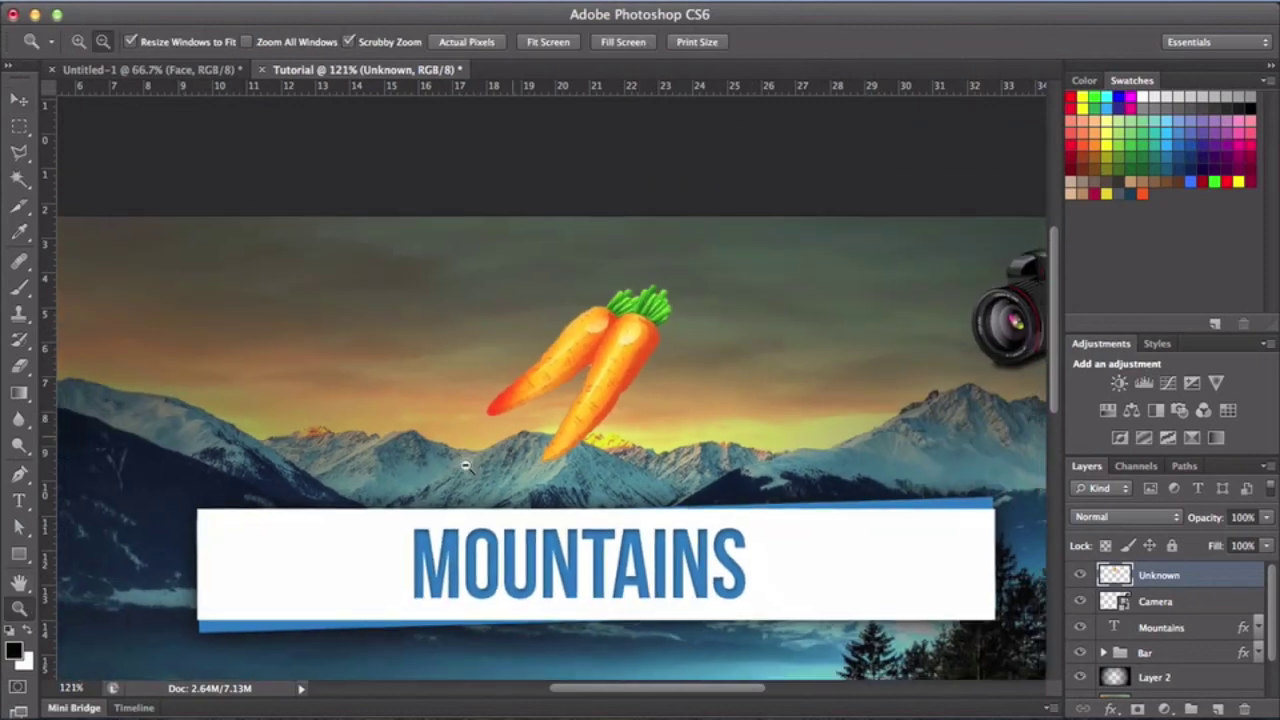
left_click_drag(469, 460, 451, 486)
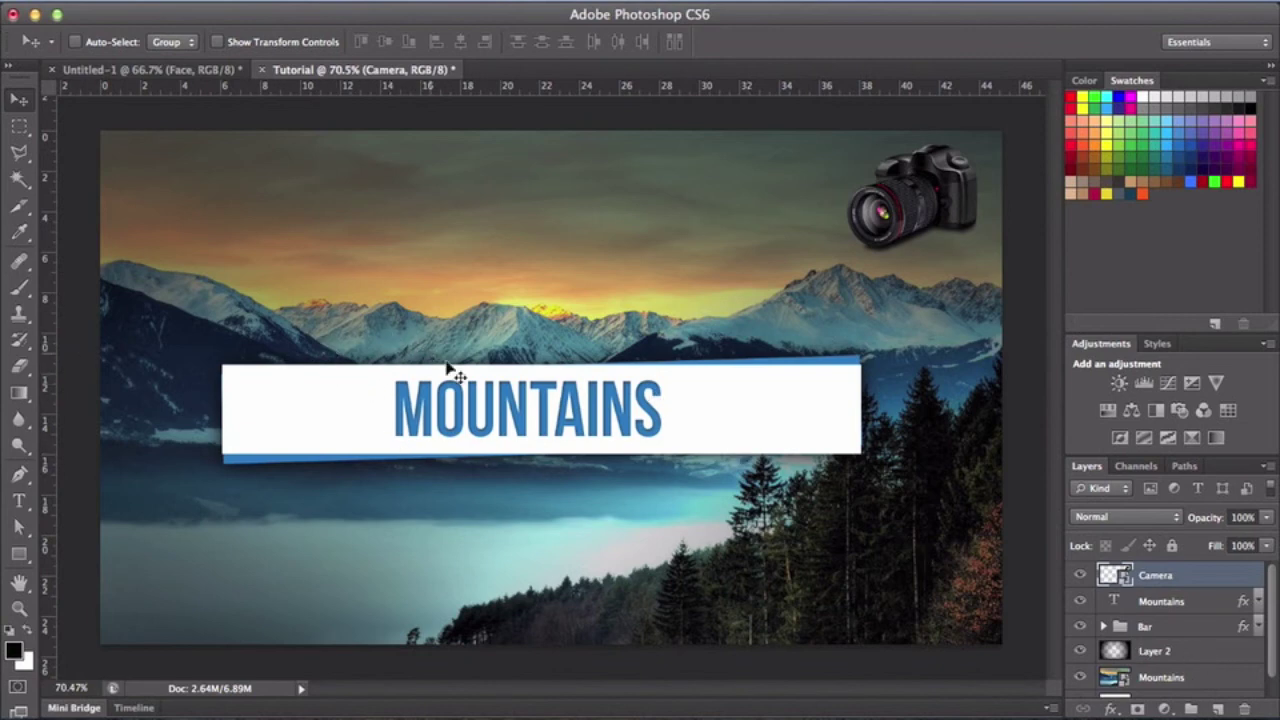
Move Layer 2 above the title, then back down below the Bar banner group
left_click(1155, 603)
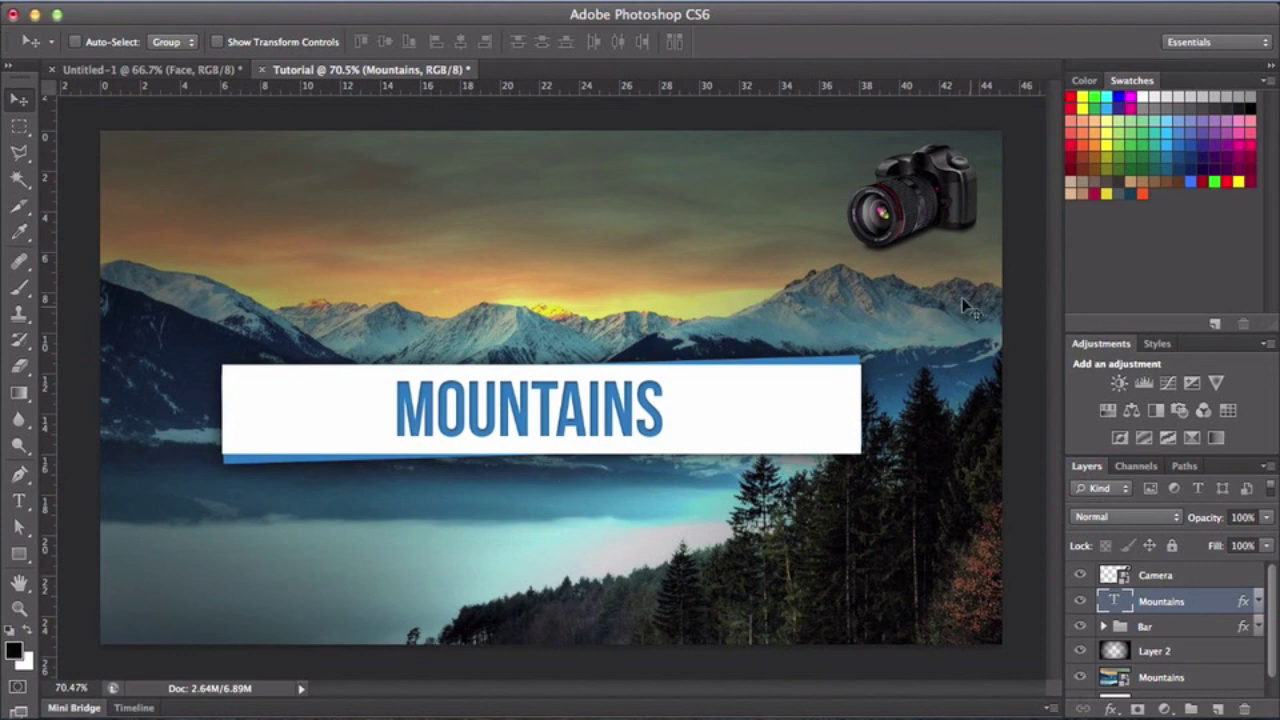
left_click(1188, 653)
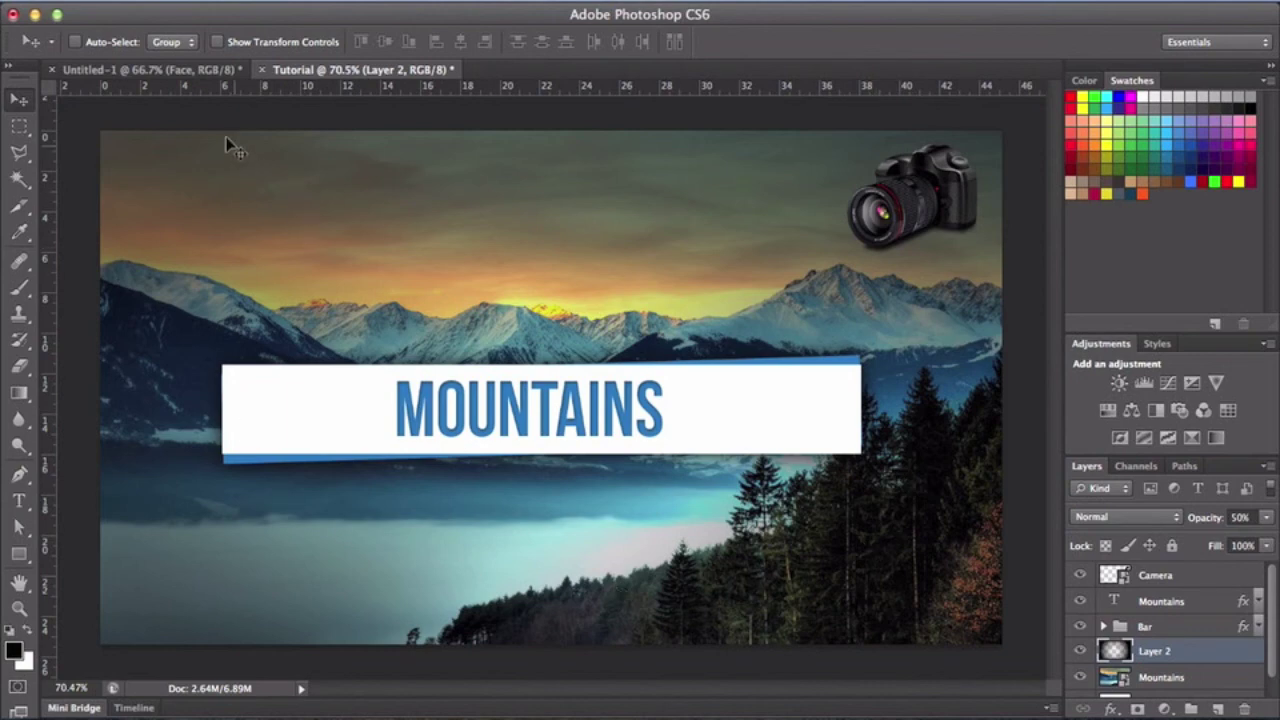
mouse_move(1188, 650)
left_mouse_down()
mouse_move(1182, 575)
mouse_move(1185, 594)
left_mouse_up()
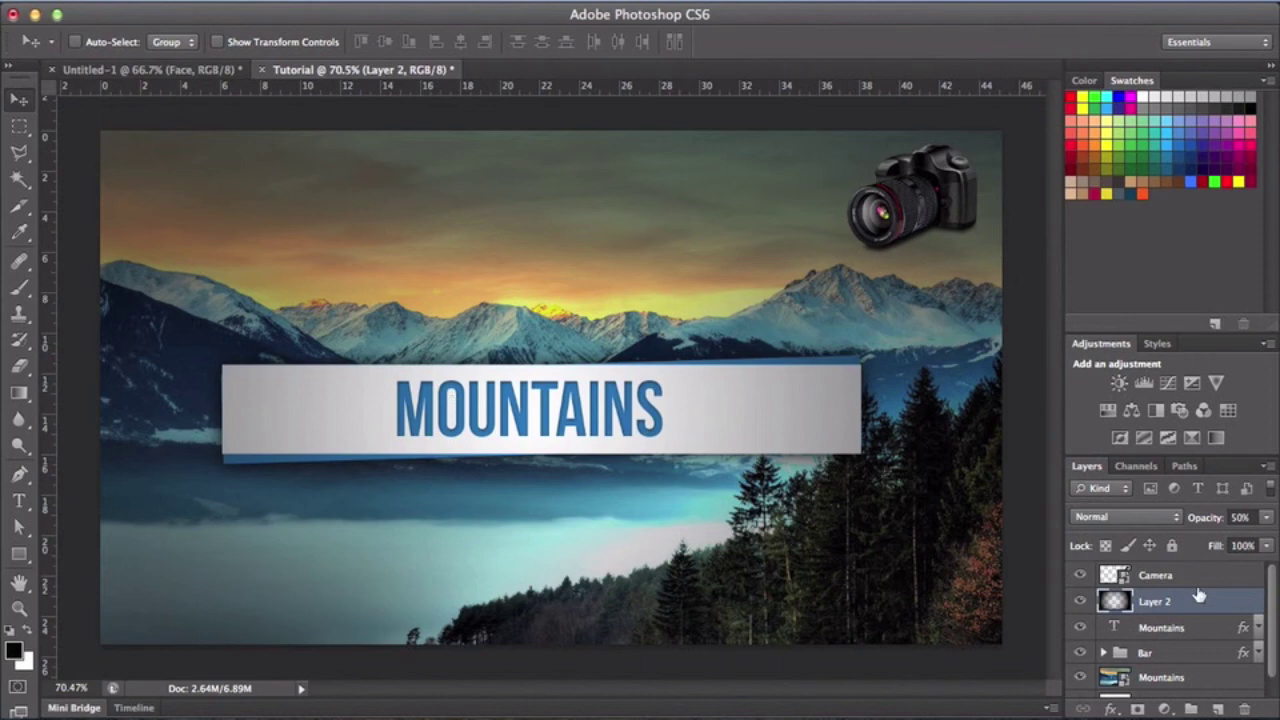
left_click_drag(1177, 600, 1190, 664)
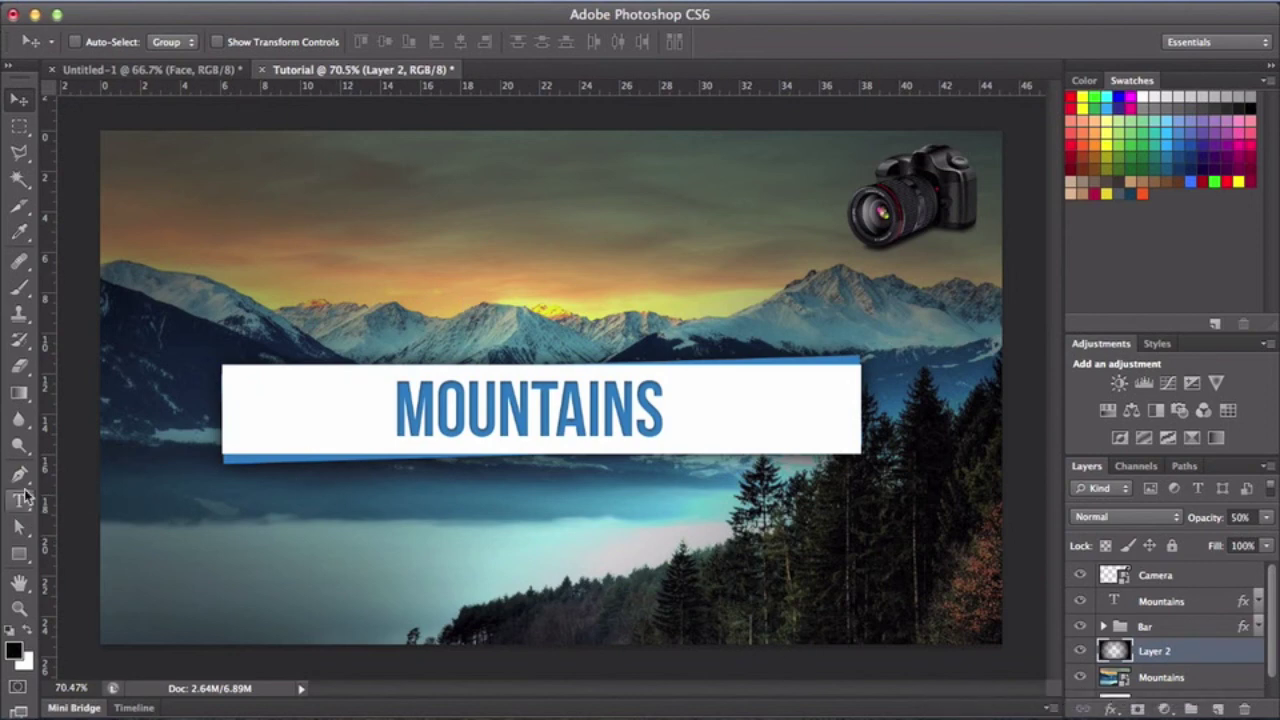
left_click(19, 500)
left_click(378, 503)
type("EPISODE")
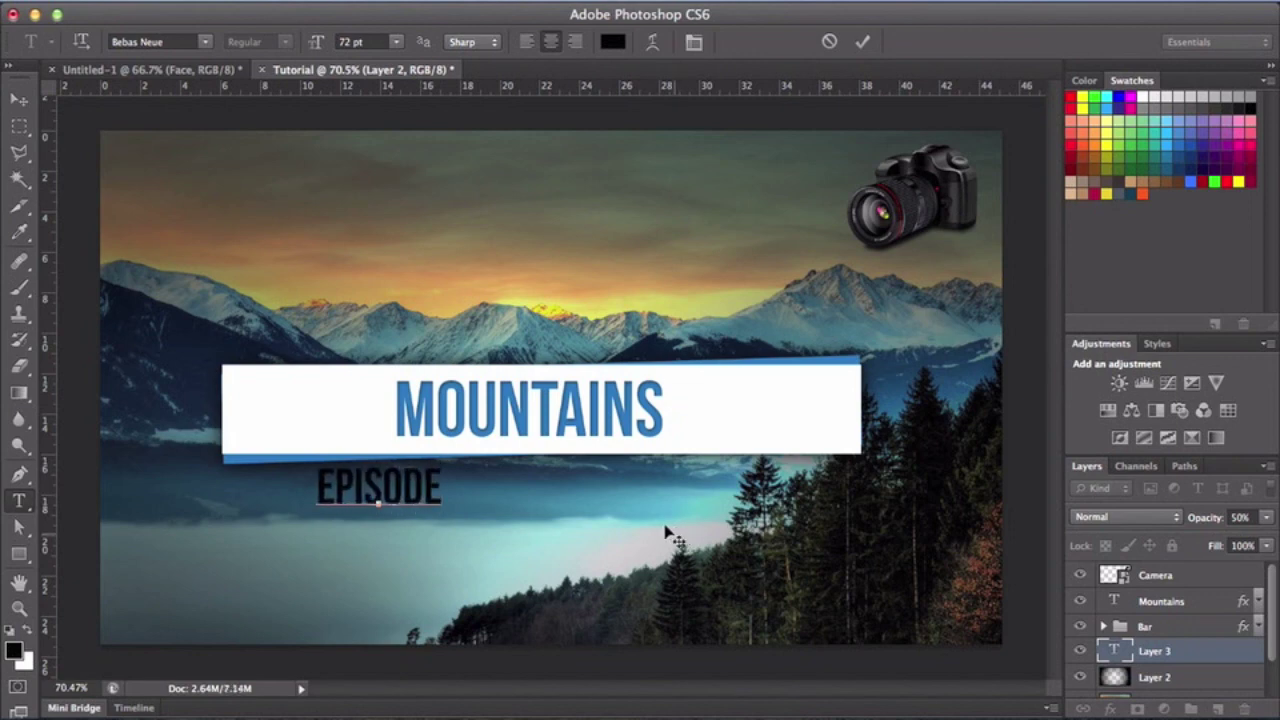
key("BackSpace")
key("BackSpace")
key("BackSpace")
key("BackSpace")
key("BackSpace")
key("BackSpace")
key("BackSpace")
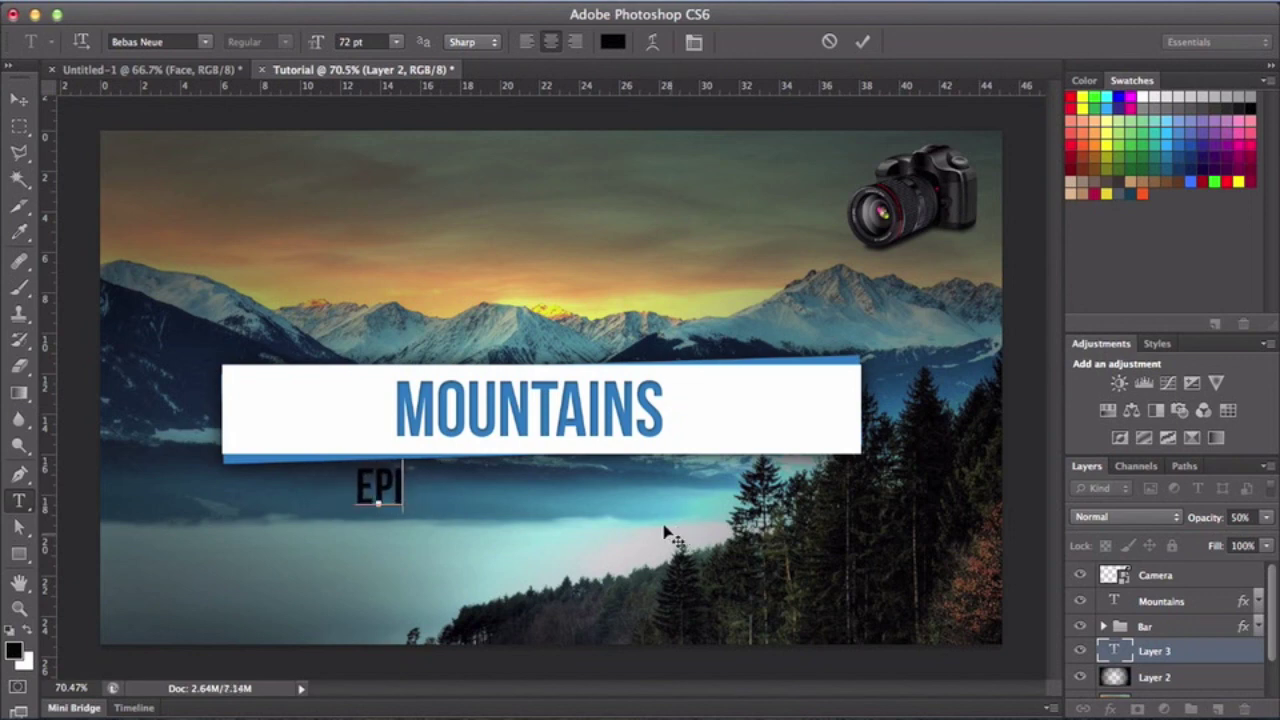
type("BY")
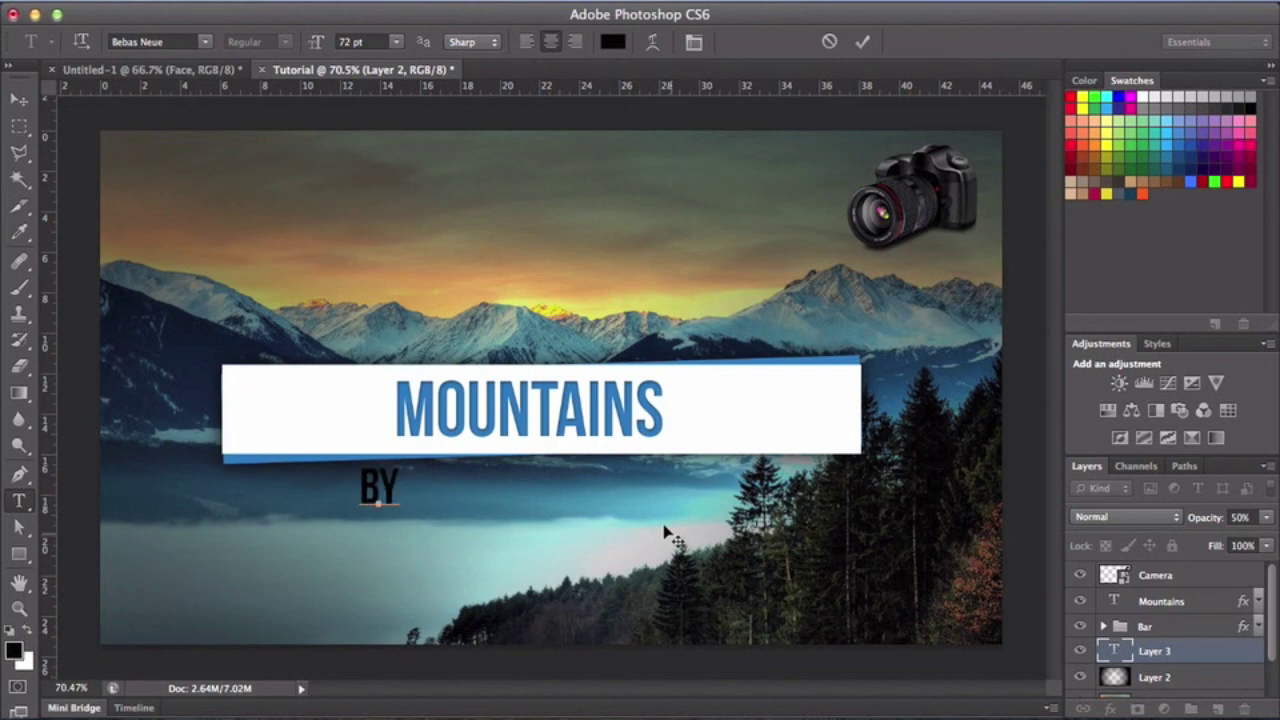
type(" N")
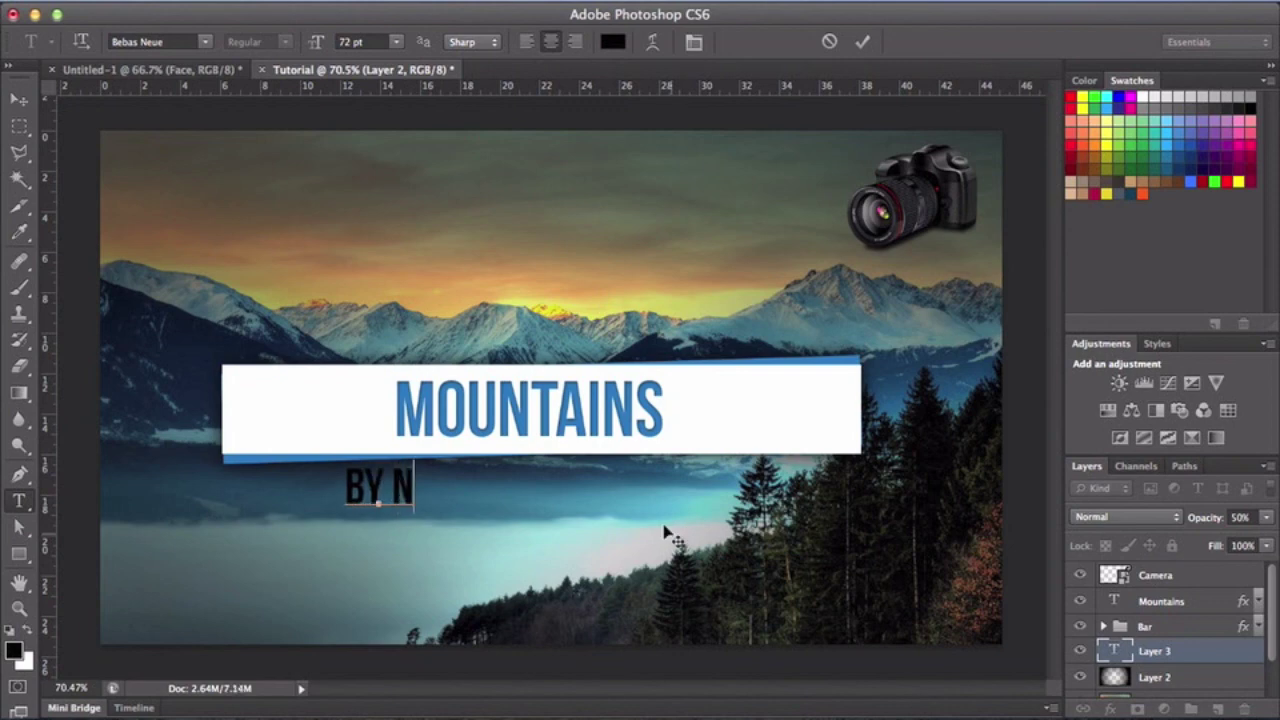
type("EWFOUND")
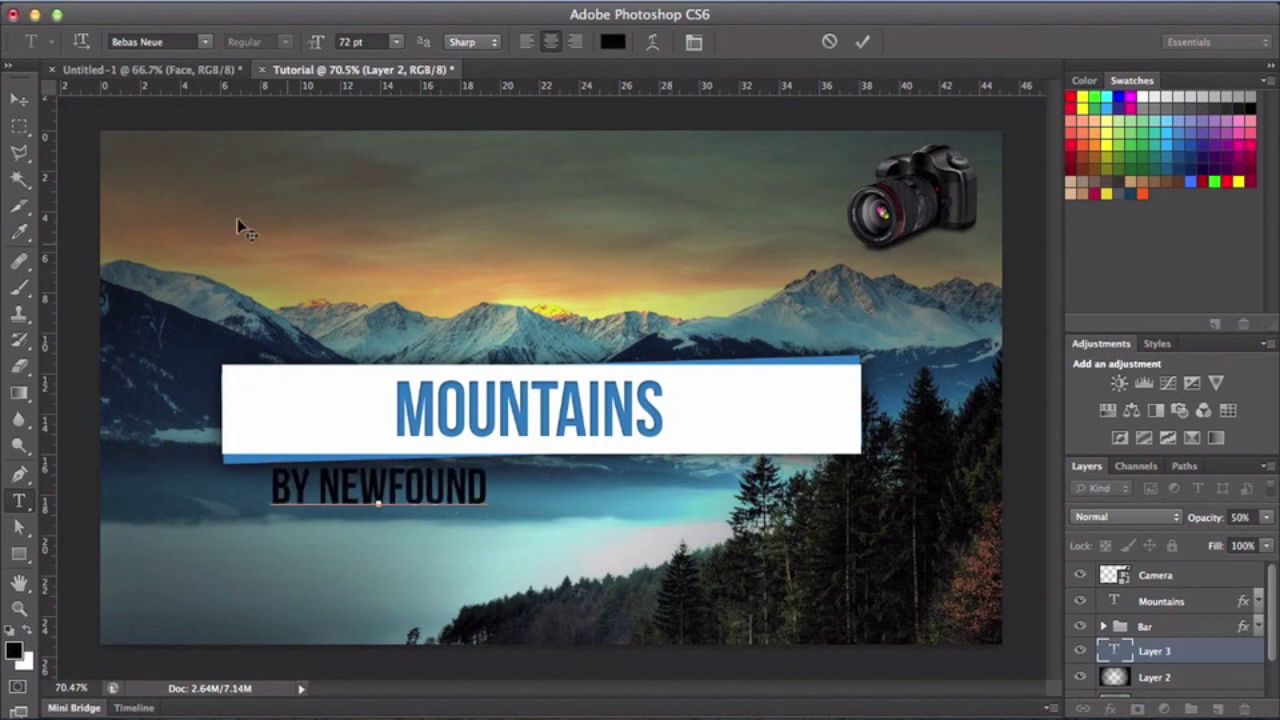
left_click(18, 100)
left_click_drag(376, 472, 508, 497)
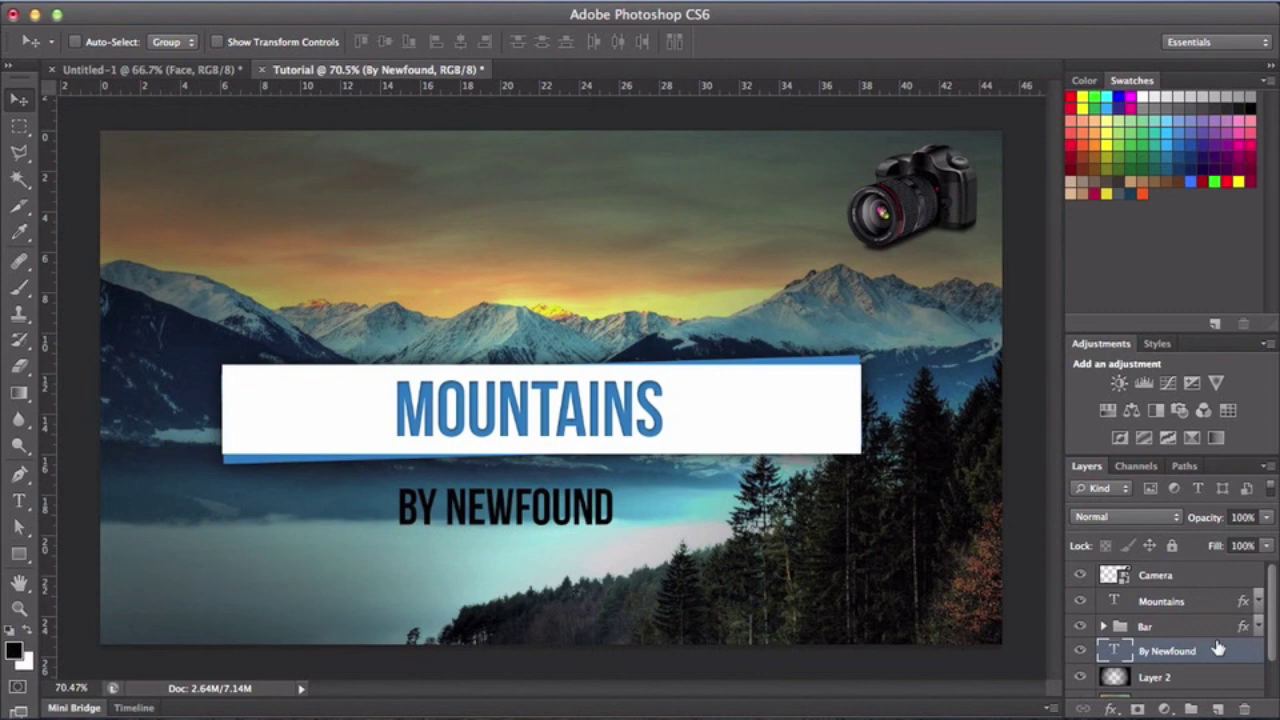
key("Delete")
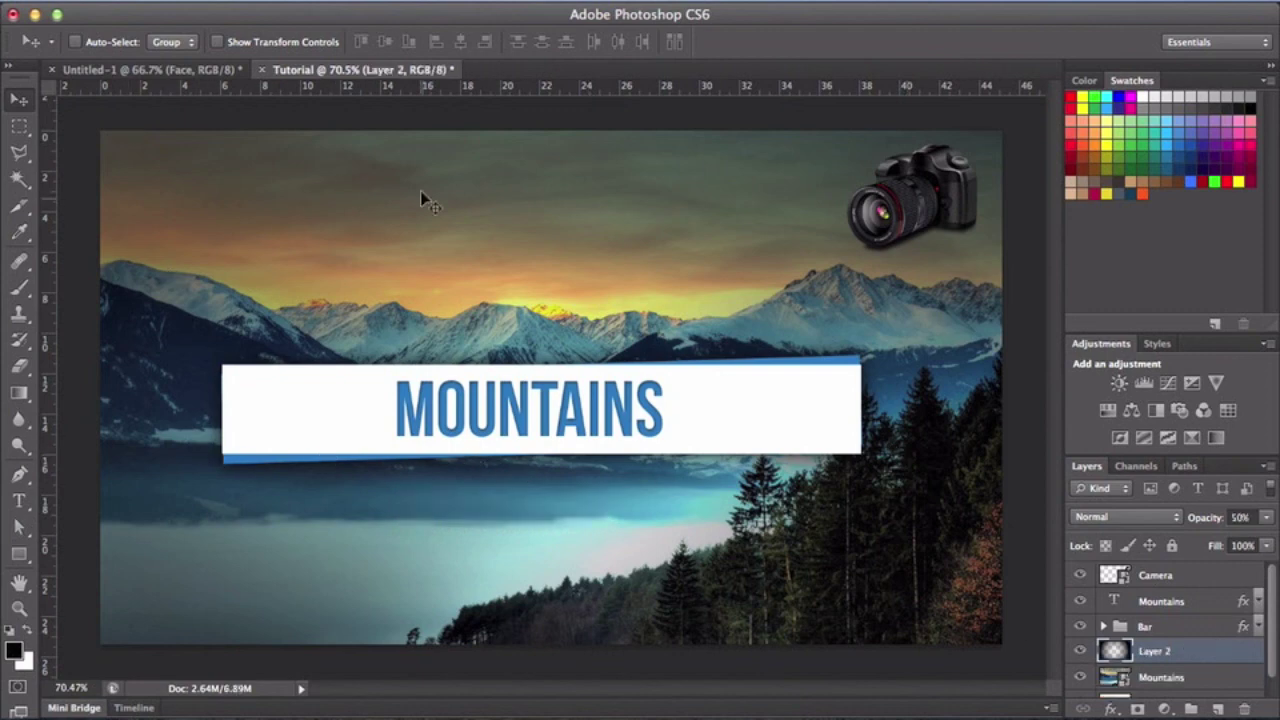